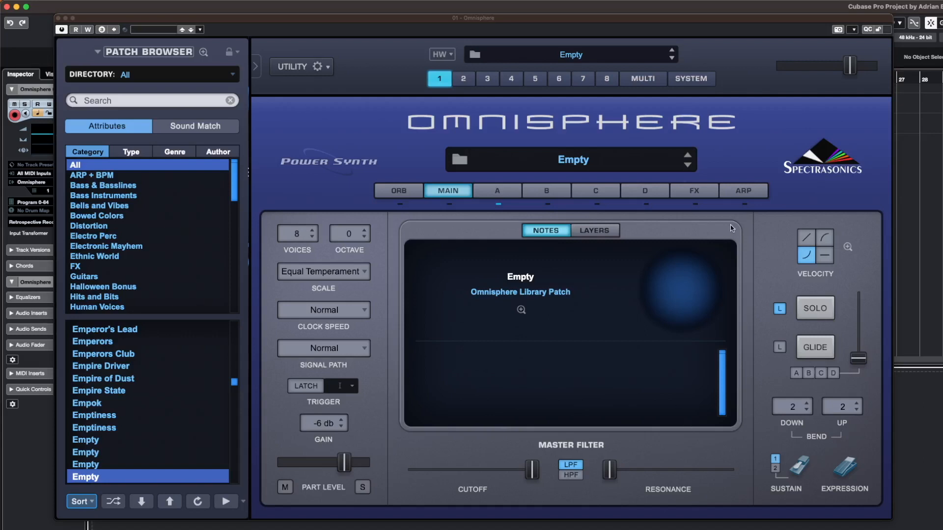
# - Set the arpeggiator's play mode to Chaos and transpose step 5 by +12
pyautogui.click(743, 192)
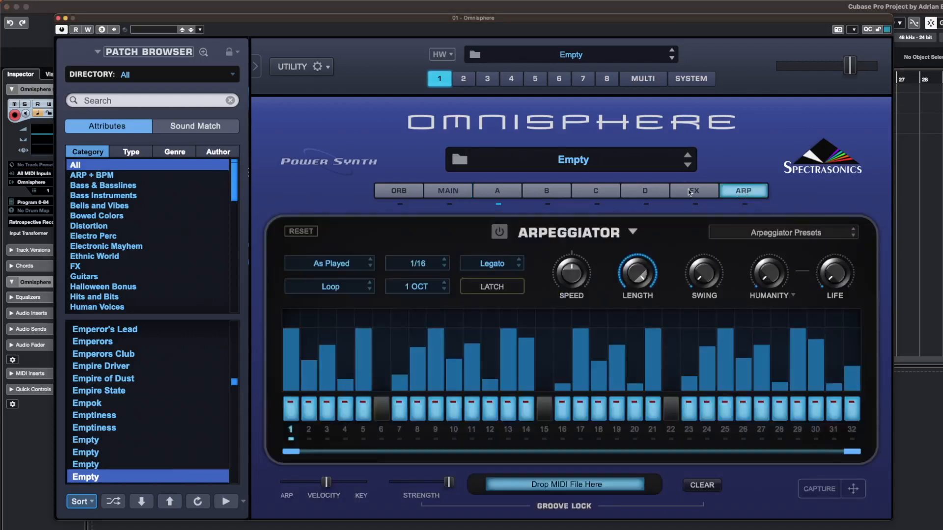
pyautogui.click(357, 287)
pyautogui.click(315, 296)
pyautogui.rightClick(350, 317)
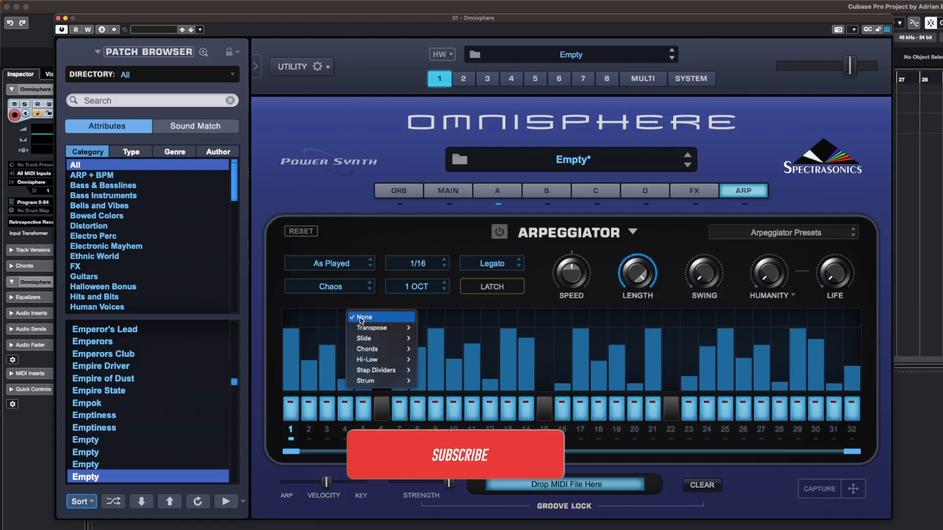
pyautogui.moveTo(391, 328)
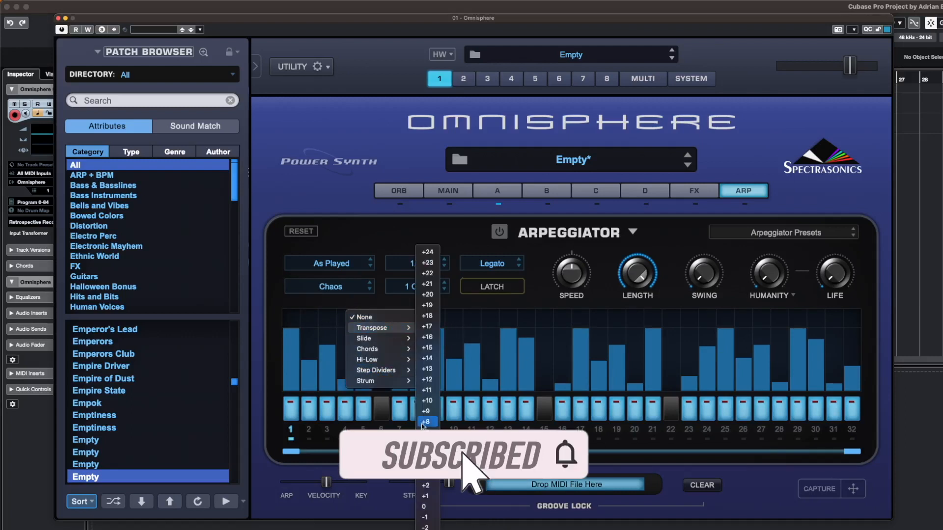
pyautogui.click(428, 380)
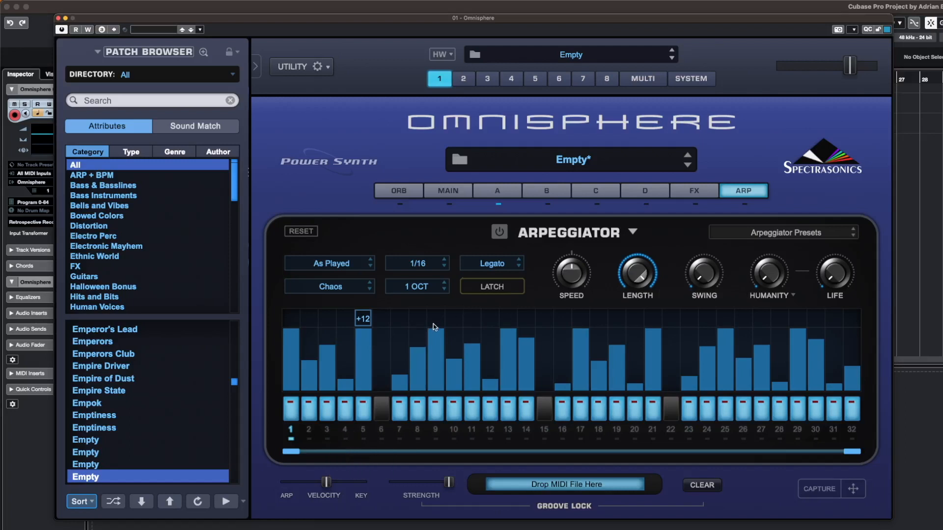
# - Remove the transposition from arpeggiator step 5 and set the play mode to Loop
pyautogui.click(367, 320)
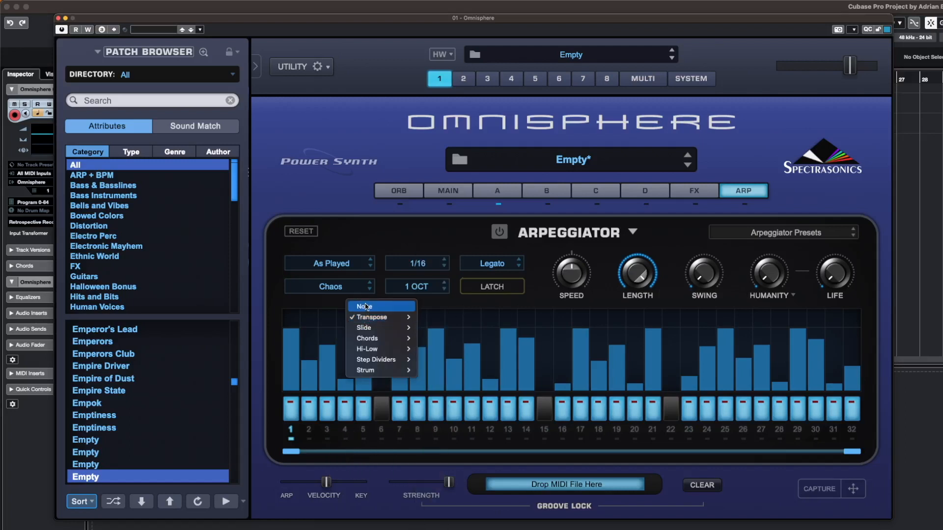
pyautogui.click(366, 306)
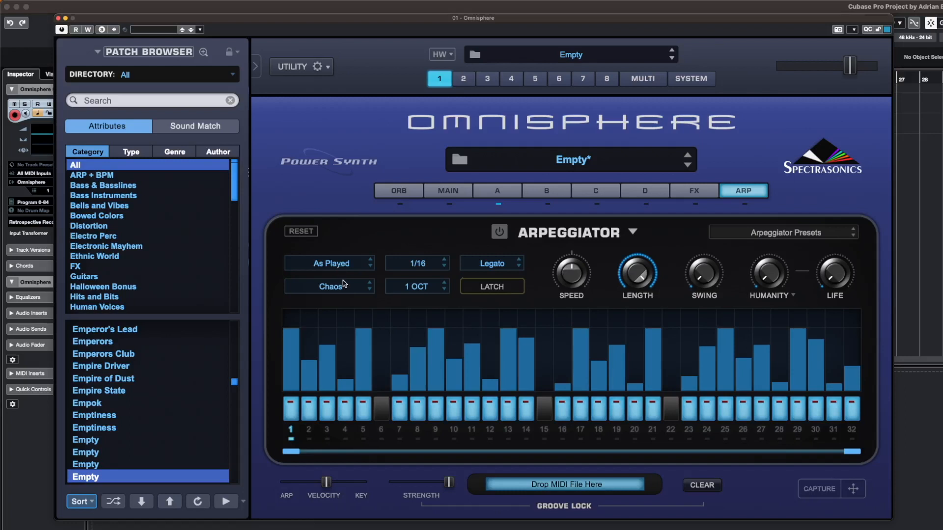
pyautogui.click(342, 286)
pyautogui.click(325, 278)
pyautogui.click(325, 287)
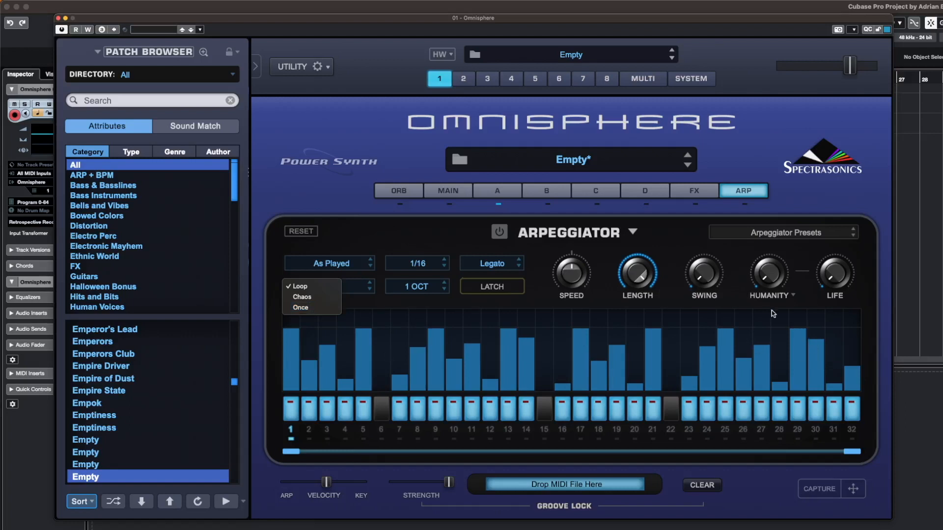
pyautogui.click(457, 241)
# - Initialize the current patch from the main page and return to the Omnisphere window
pyautogui.click(448, 190)
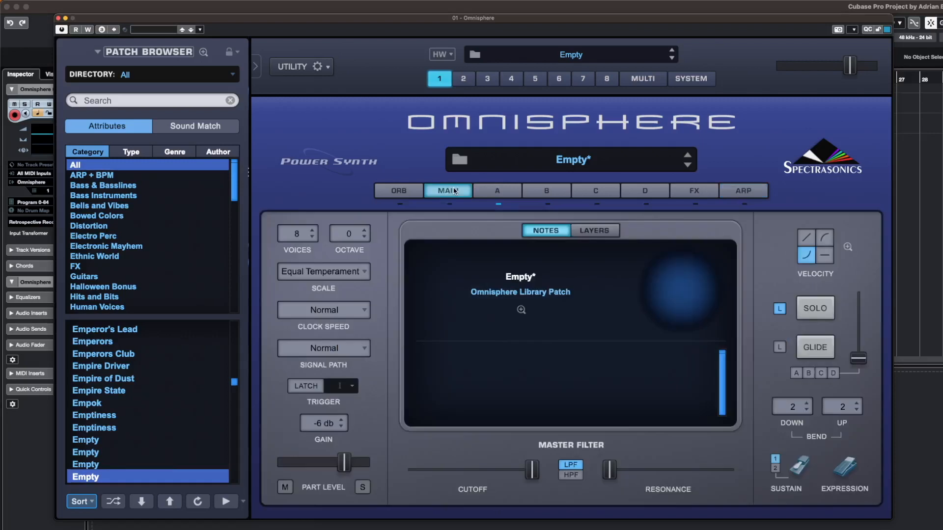
pyautogui.click(318, 69)
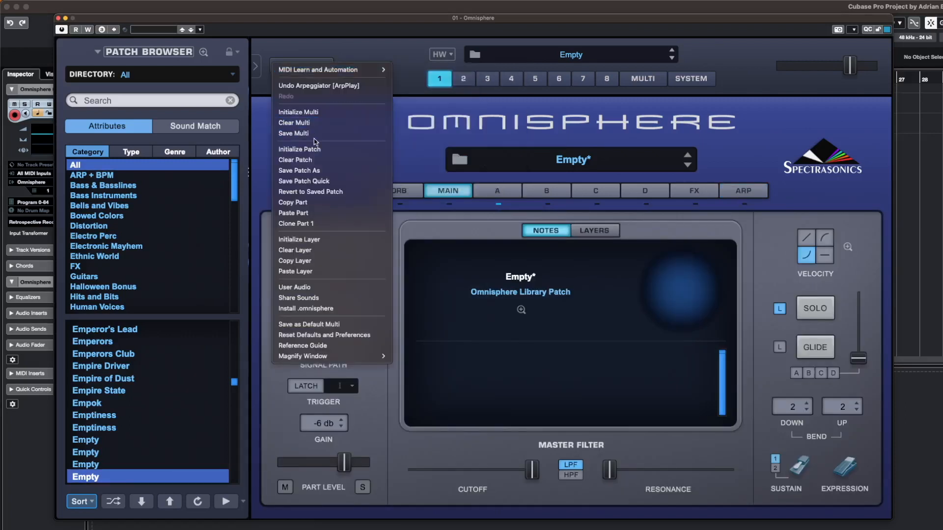
pyautogui.click(339, 154)
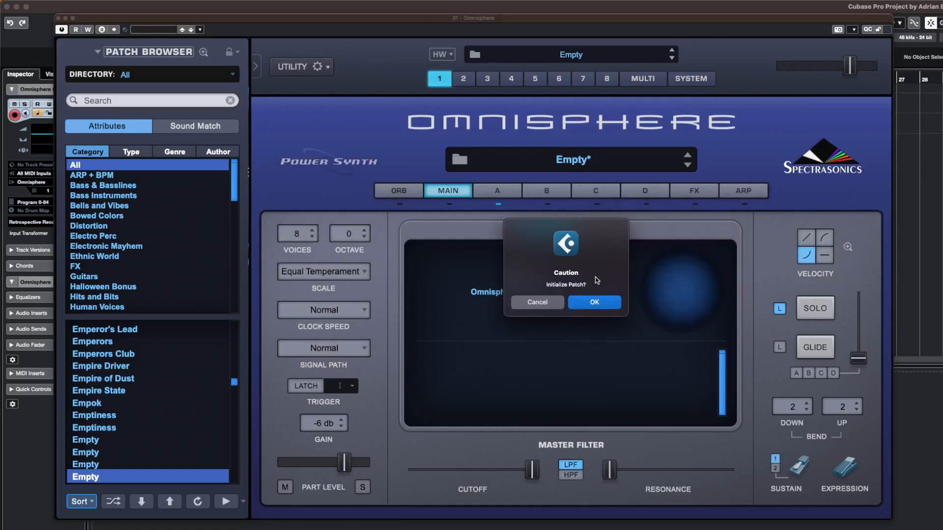
pyautogui.click(602, 304)
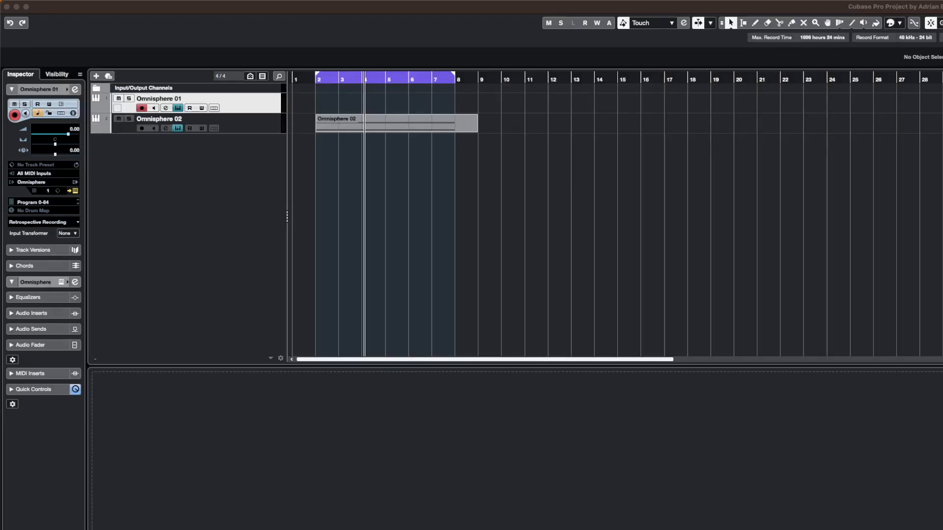
pyautogui.press('super+Tab')
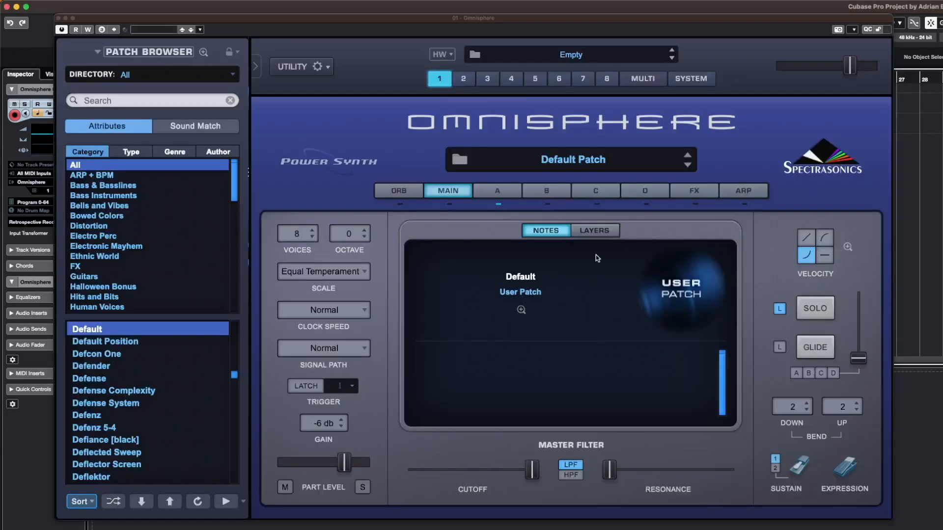
# - Set layer A's synth oscillator to the JD-800 FATSquare waveform from the classic square waveforms
pyautogui.click(491, 196)
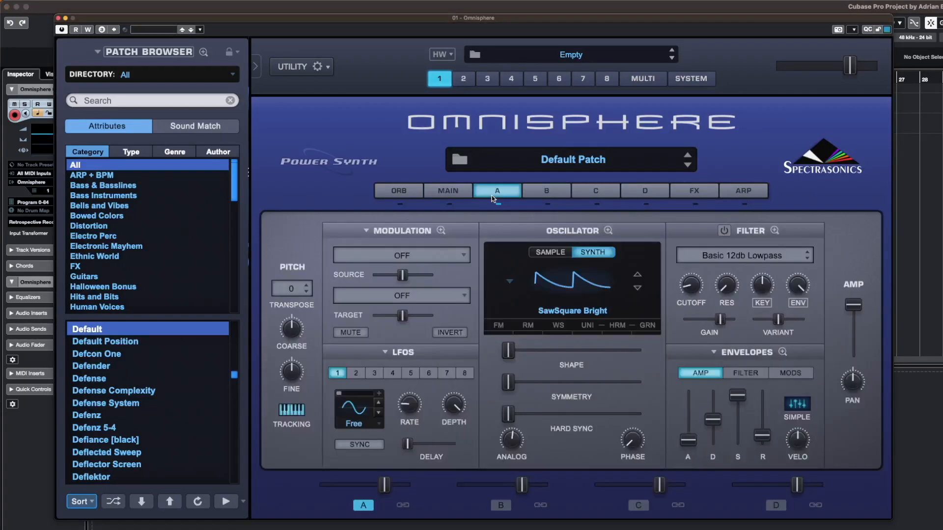
pyautogui.click(570, 284)
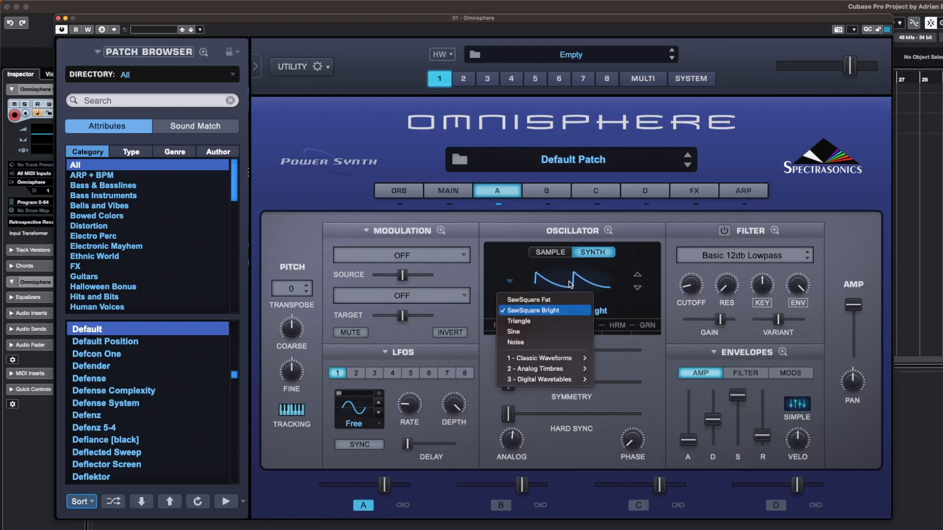
pyautogui.moveTo(560, 359)
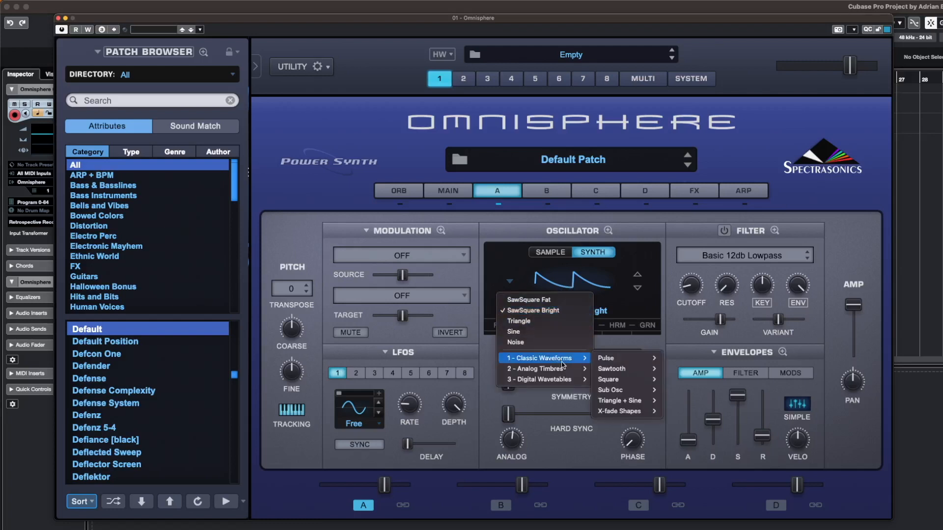
pyautogui.moveTo(616, 363)
pyautogui.moveTo(616, 381)
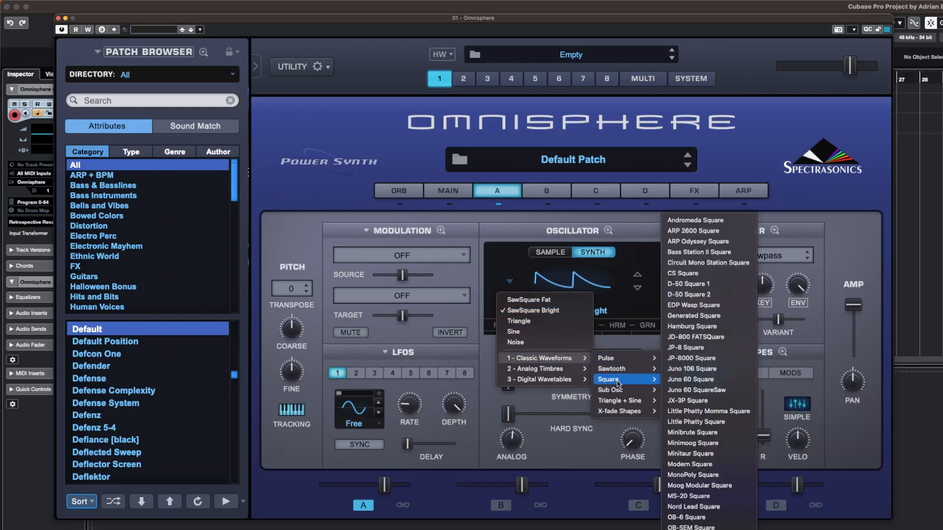
pyautogui.click(713, 338)
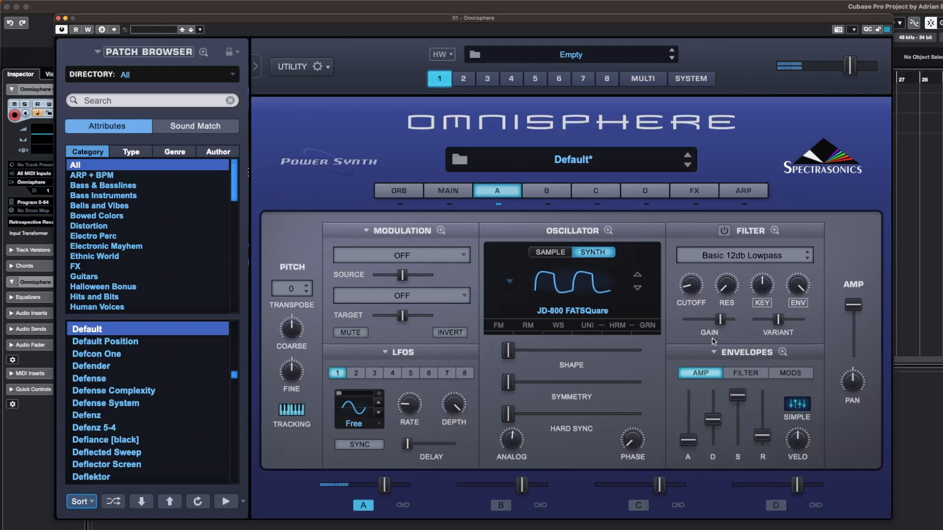
# - Enable unison on layer A's oscillator with a depth of about 0.149 and a slightly reduced spread
pyautogui.click(589, 326)
pyautogui.click(530, 276)
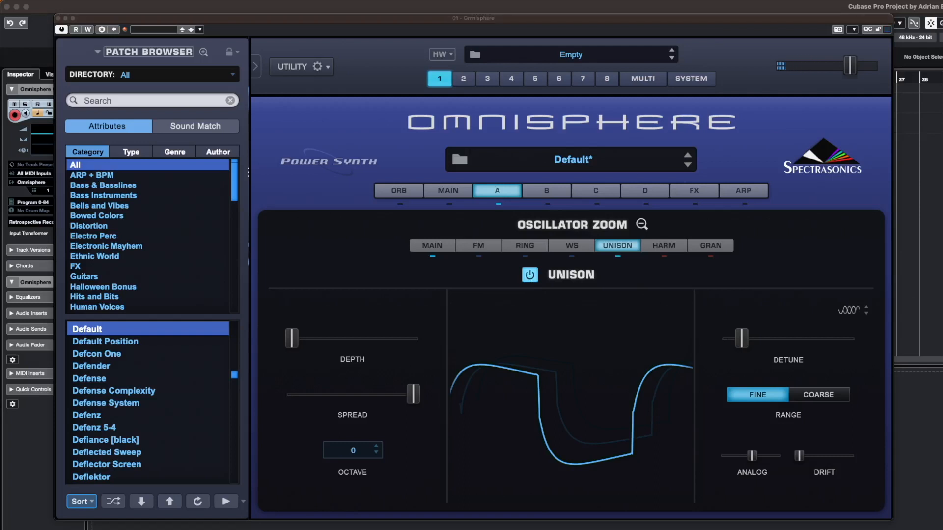
pyautogui.moveTo(293, 339); pyautogui.dragTo(310, 344)
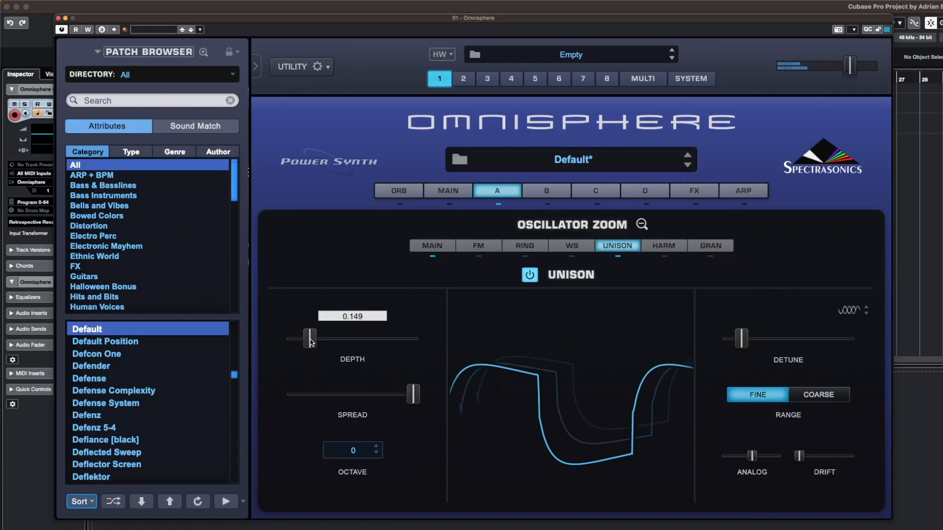
pyautogui.moveTo(411, 396); pyautogui.dragTo(395, 398)
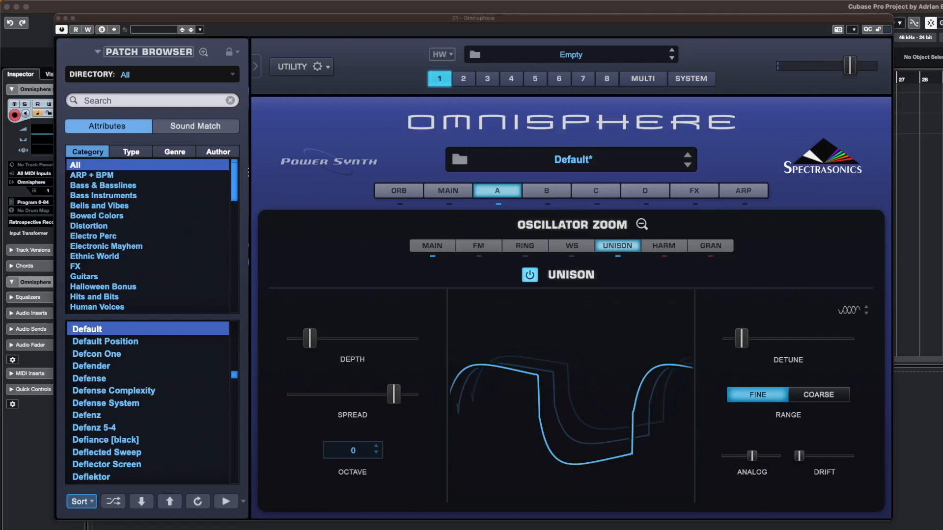
pyautogui.click(503, 185)
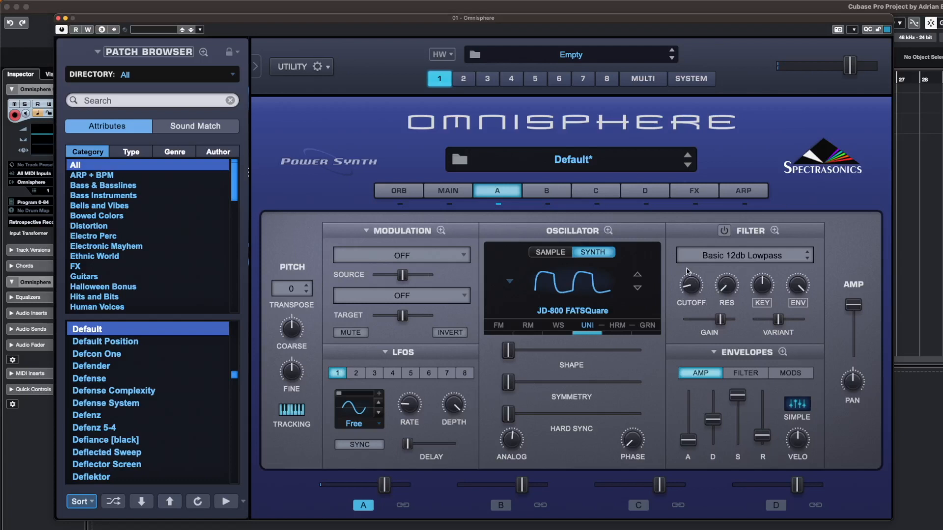
# - Enable layer A's filter with the LPF Juicy 48db lowpass preset and set its gain to about -1.23 dB
pyautogui.click(724, 230)
pyautogui.click(735, 257)
pyautogui.moveTo(735, 257)
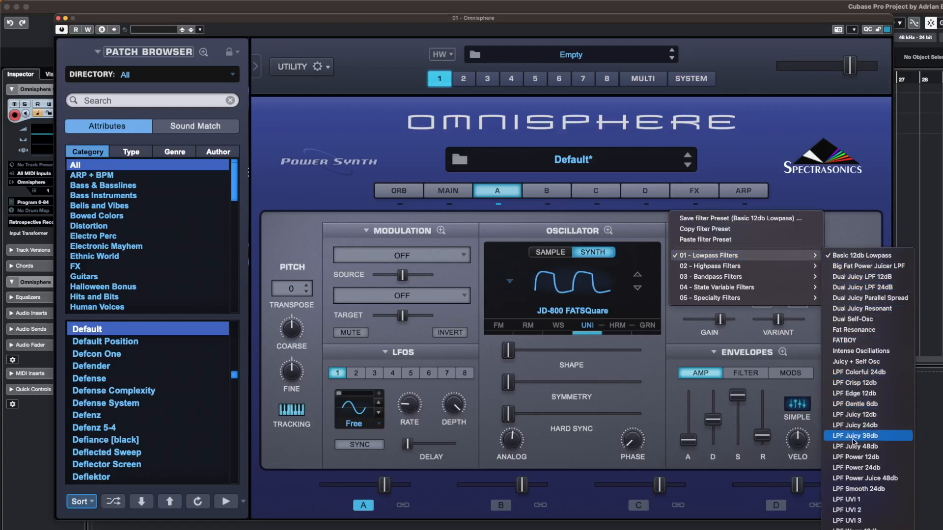
pyautogui.click(876, 446)
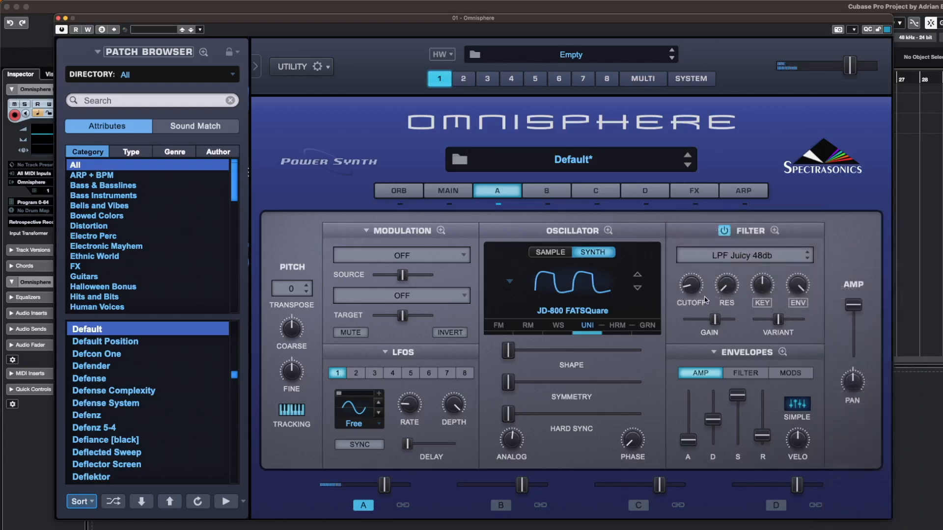
pyautogui.moveTo(720, 321)
pyautogui.moveTo(720, 321); pyautogui.dragTo(722, 321)
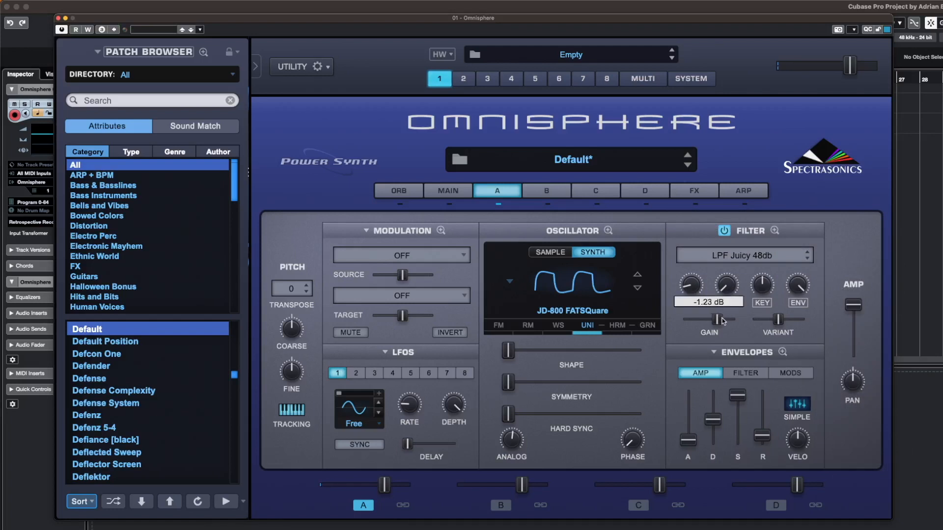
# - Sweep layer A's filter cutoff up to 19 kHz and back down to a low setting, and reduce the filter envelope amount
pyautogui.moveTo(690, 286); pyautogui.dragTo(701, 248)
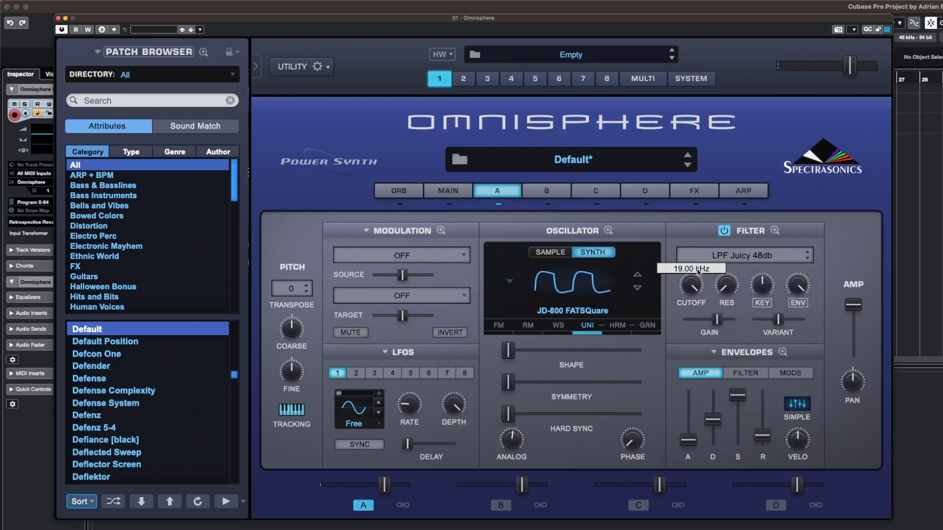
pyautogui.moveTo(692, 289); pyautogui.dragTo(693, 376)
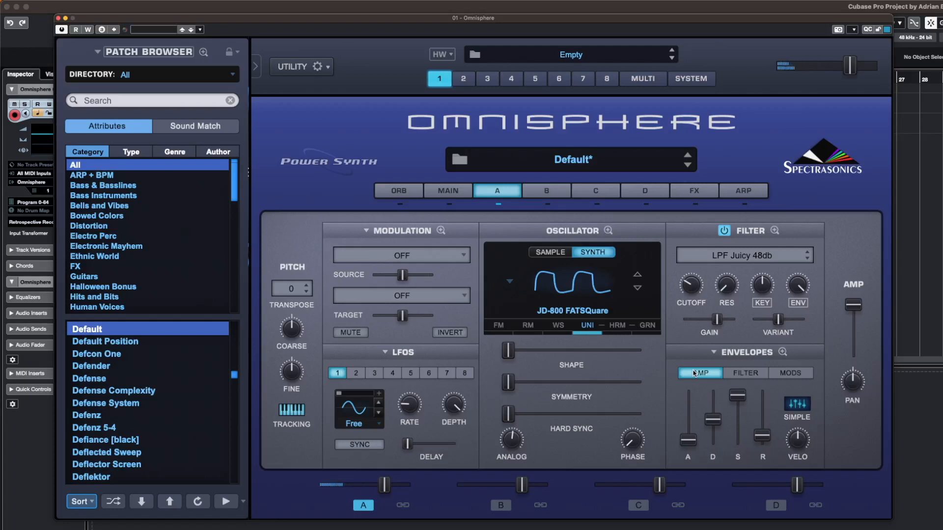
pyautogui.moveTo(691, 285); pyautogui.dragTo(691, 289)
pyautogui.moveTo(805, 284); pyautogui.dragTo(804, 385)
# - Shorten layer A's amp envelope decay, drop its sustain to minimum, slightly lengthen its release, and show the filter envelope
pyautogui.moveTo(717, 423); pyautogui.dragTo(715, 429)
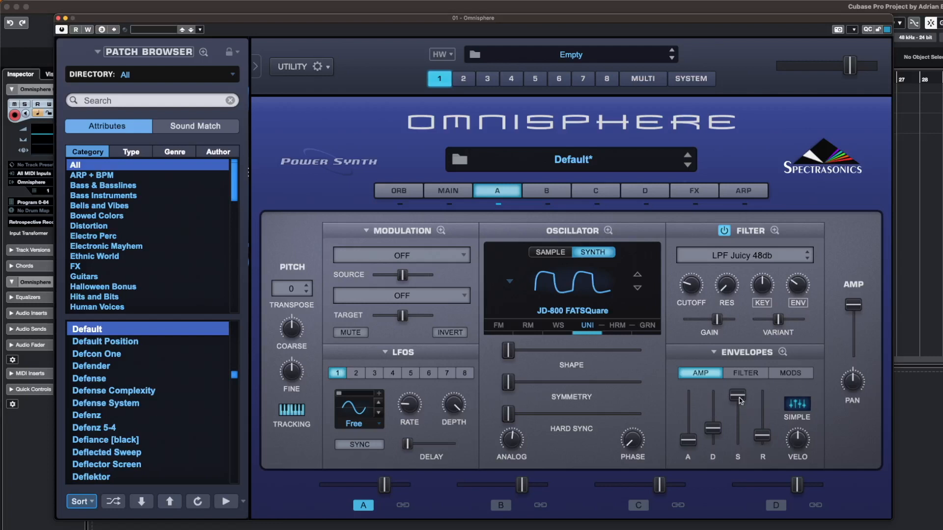
pyautogui.moveTo(742, 395); pyautogui.dragTo(765, 432)
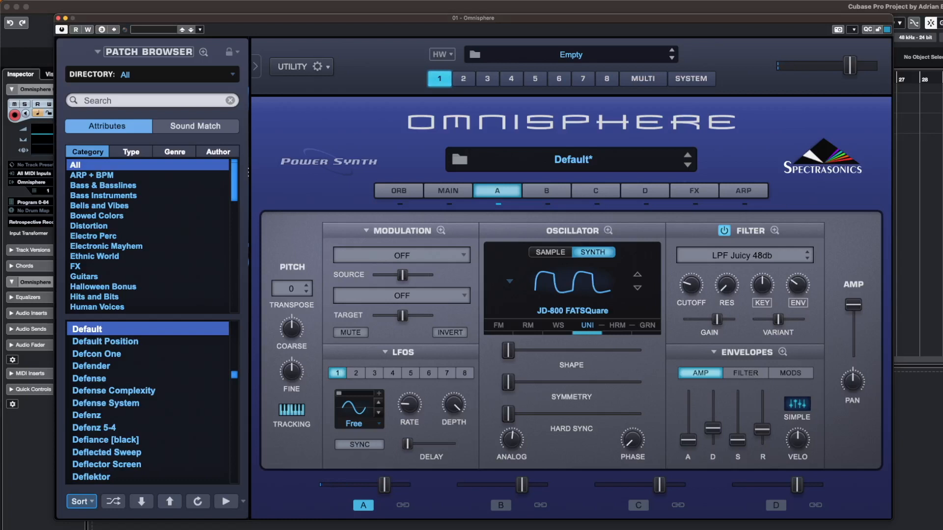
pyautogui.click(755, 379)
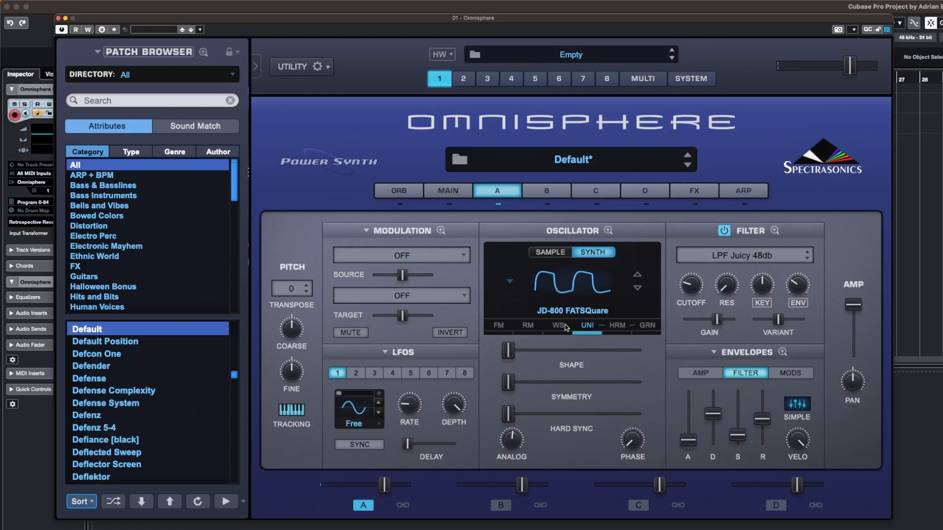
# - Enable layer B and set its synth oscillator to the Triangle waveform
pyautogui.click(550, 194)
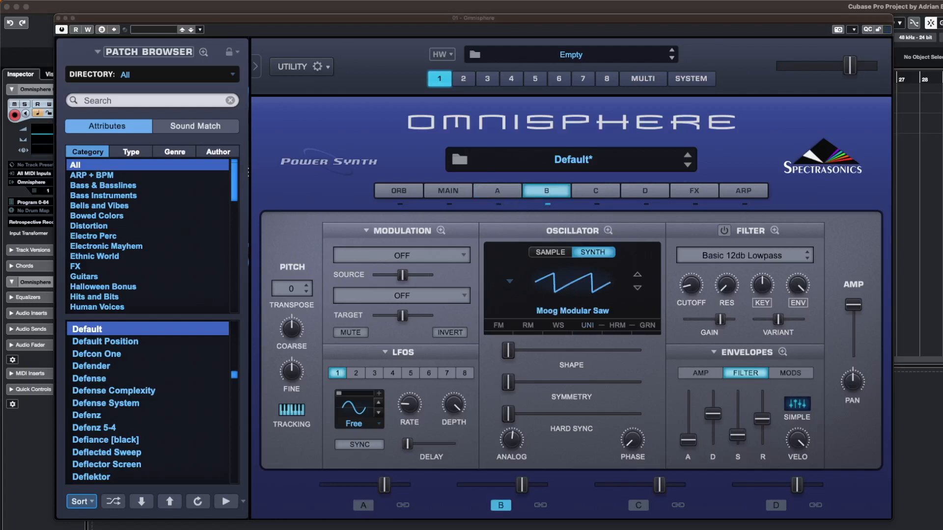
pyautogui.click(574, 287)
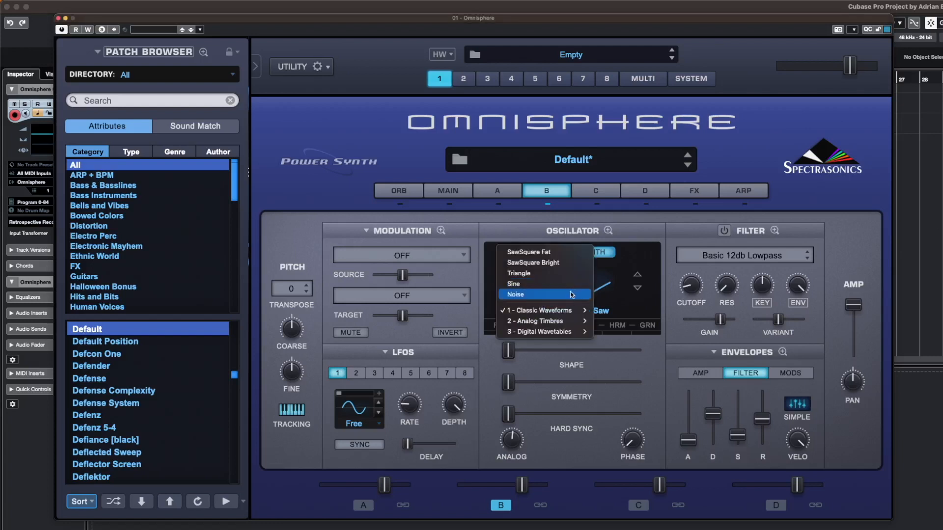
pyautogui.click(570, 275)
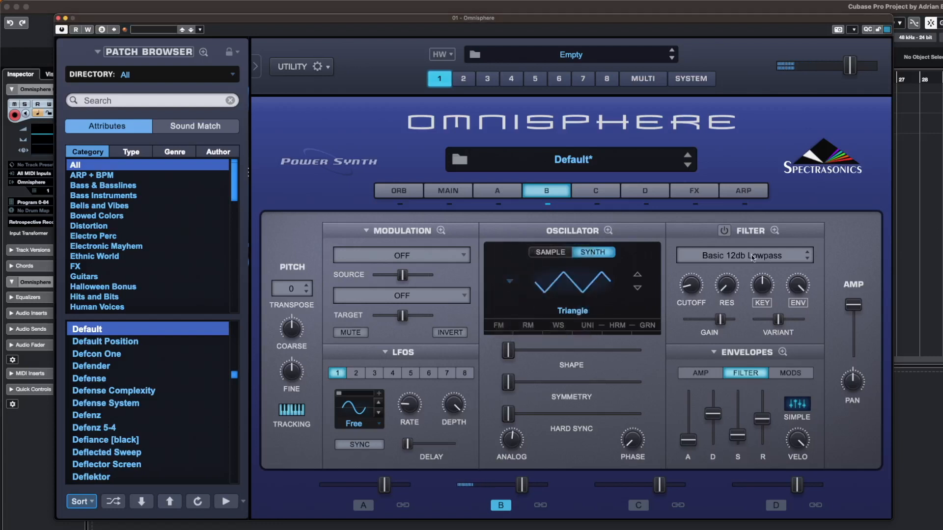
# - Examine layer A's filter settings in the detailed filter view and return to the layer page
pyautogui.click(508, 193)
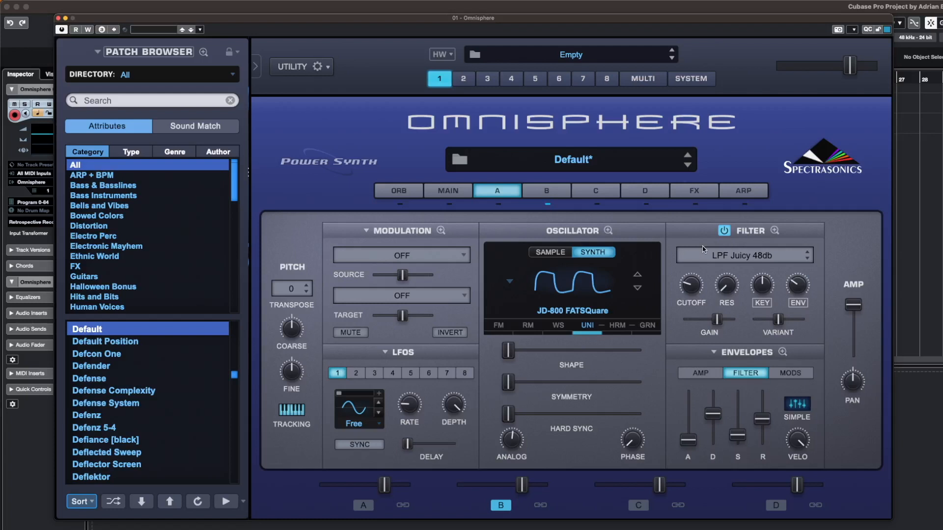
pyautogui.click(775, 230)
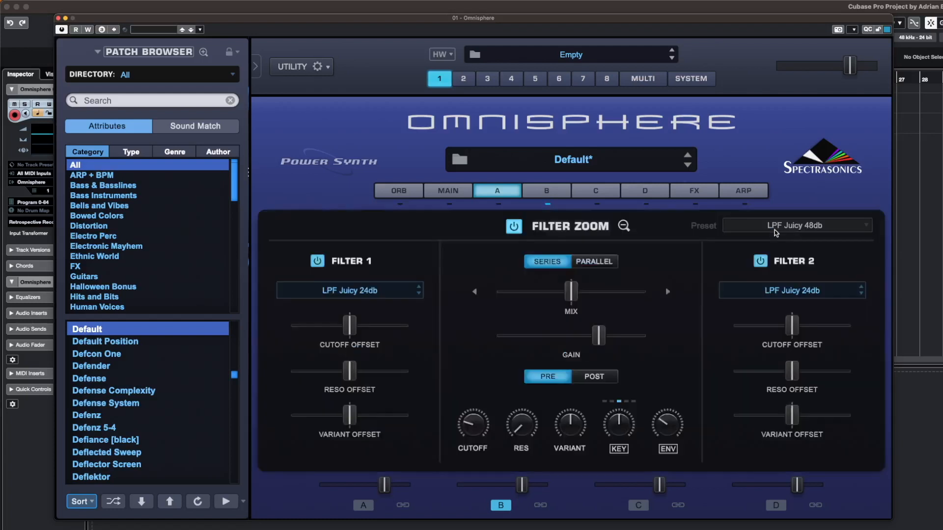
pyautogui.click(623, 227)
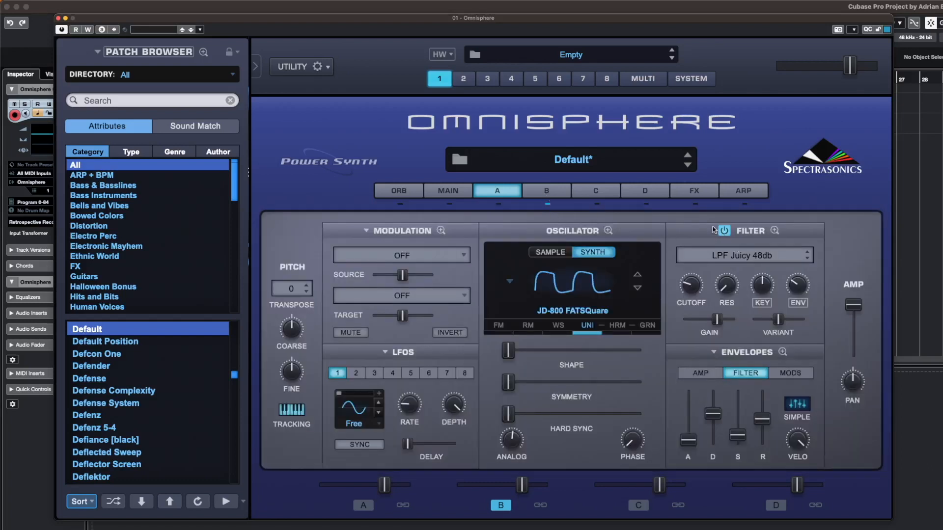
# - Copy layer A's filter preset from the detailed filter view
pyautogui.click(714, 354)
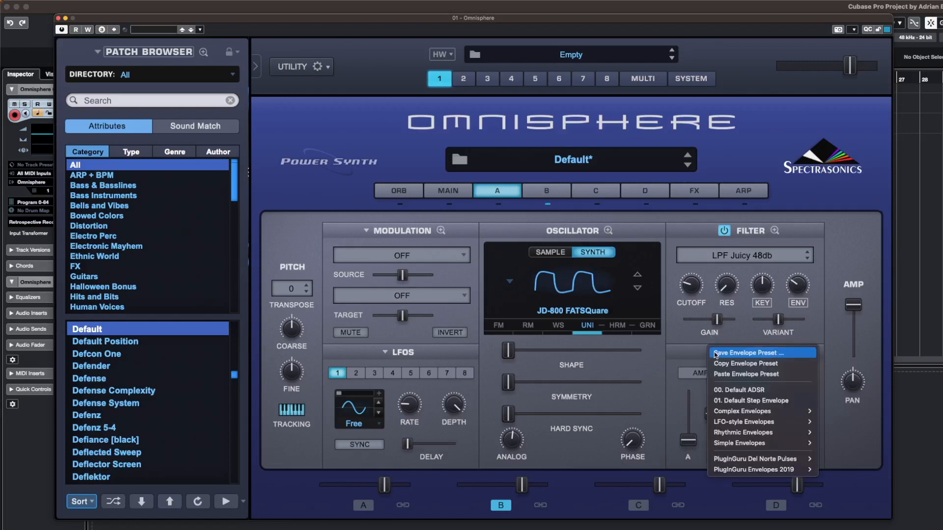
pyautogui.click(688, 237)
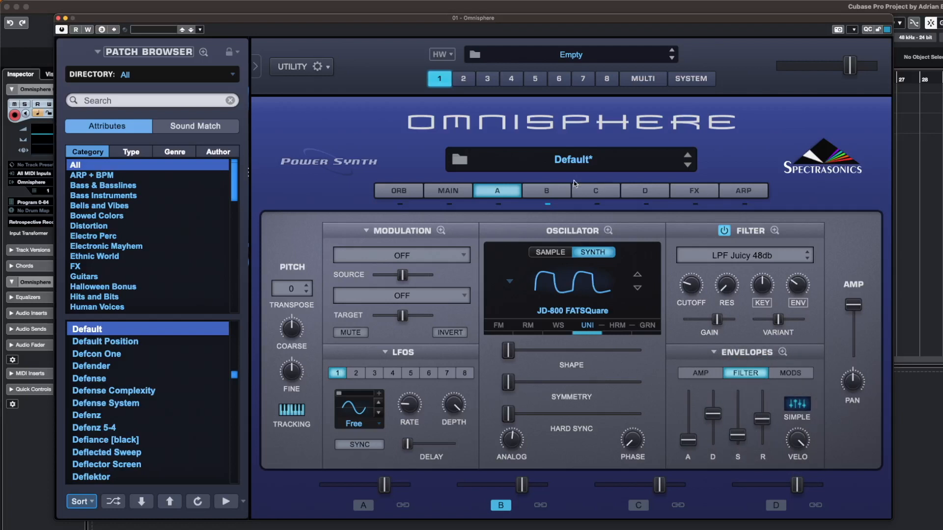
pyautogui.click(775, 231)
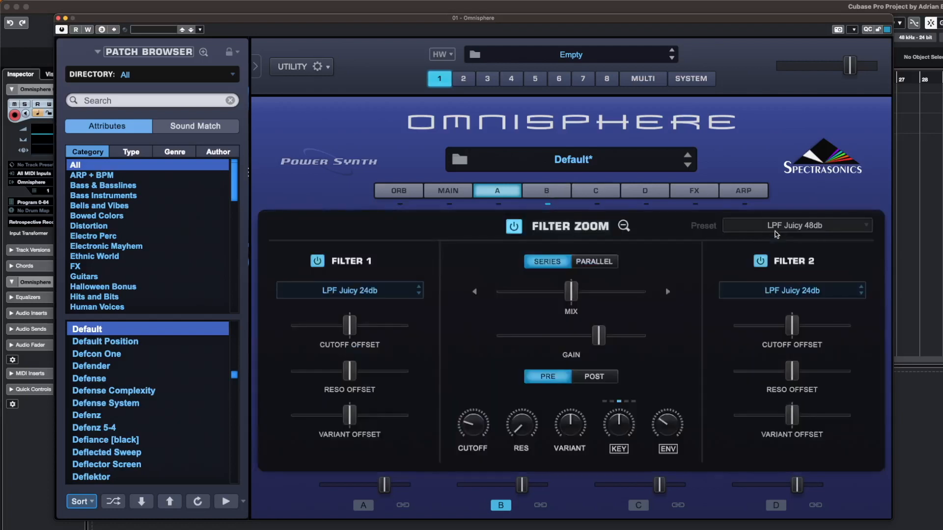
pyautogui.click(793, 231)
pyautogui.moveTo(793, 233)
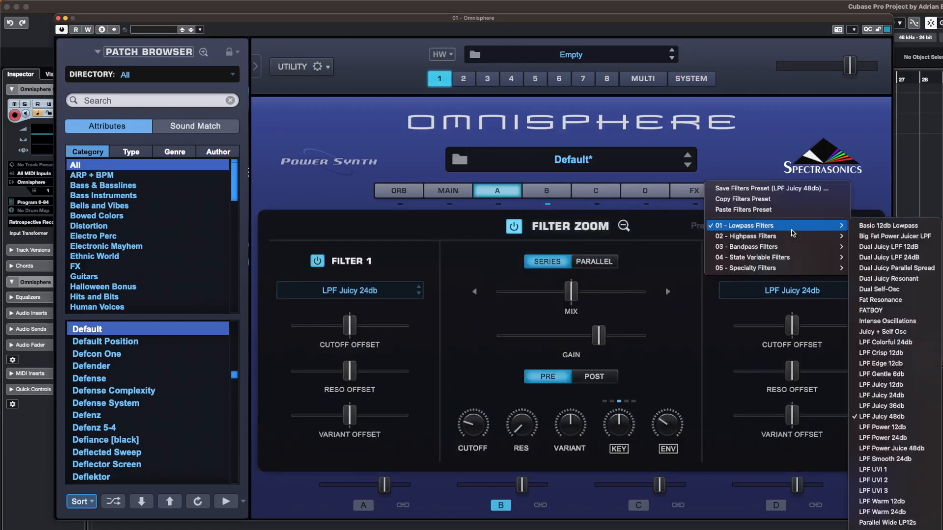
pyautogui.click(774, 204)
# - Paste the copied filter preset onto layer B, compare it with layer A, and return to layer B's main page
pyautogui.click(549, 191)
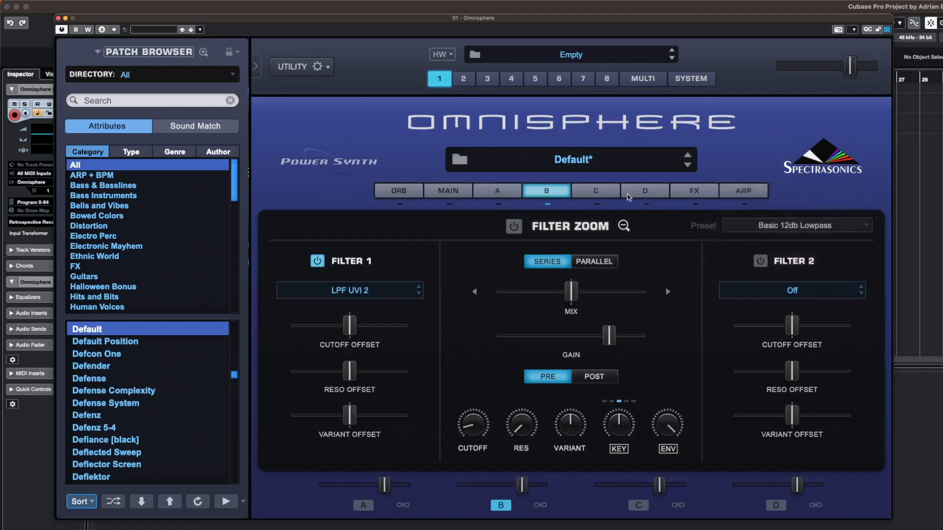
pyautogui.click(779, 227)
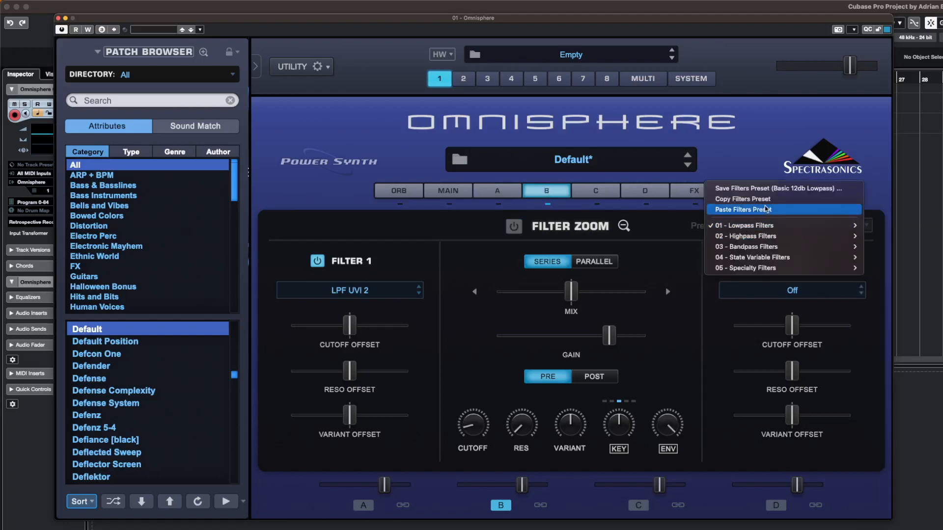
pyautogui.click(766, 210)
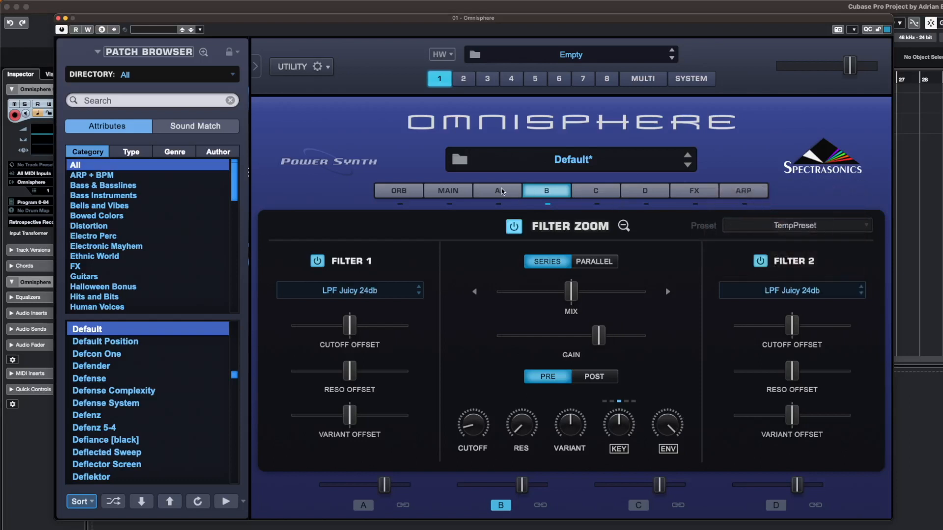
pyautogui.click(503, 191)
pyautogui.click(552, 194)
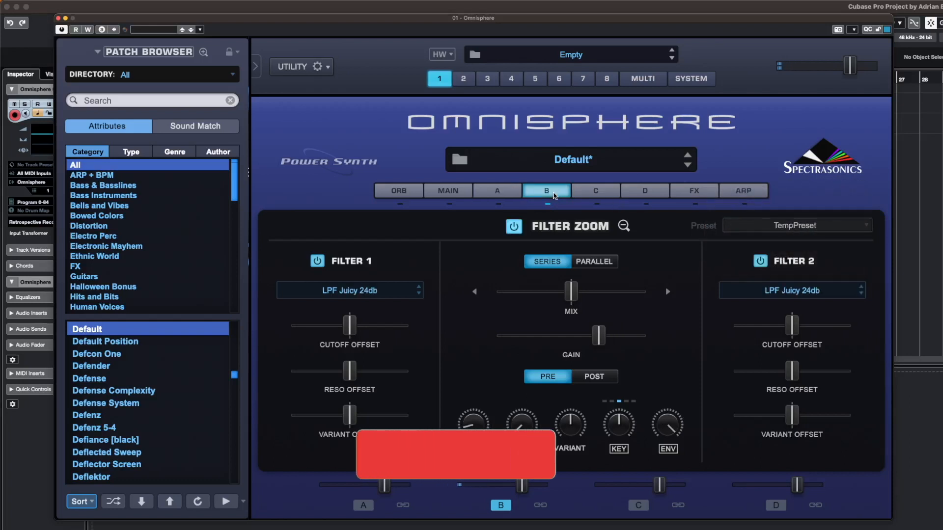
pyautogui.click(624, 226)
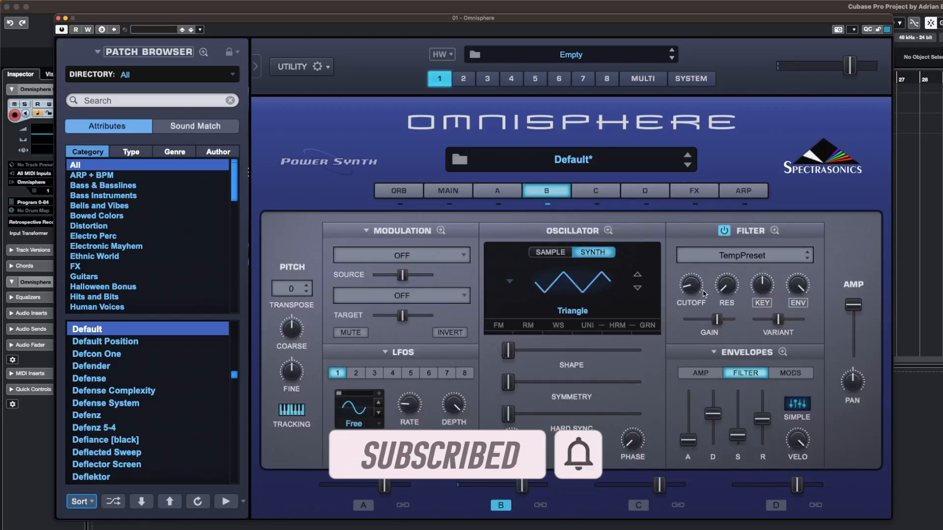
# - Raise layer B's filter cutoff slightly and strongly reduce its filter envelope amount
pyautogui.moveTo(690, 287); pyautogui.dragTo(692, 273)
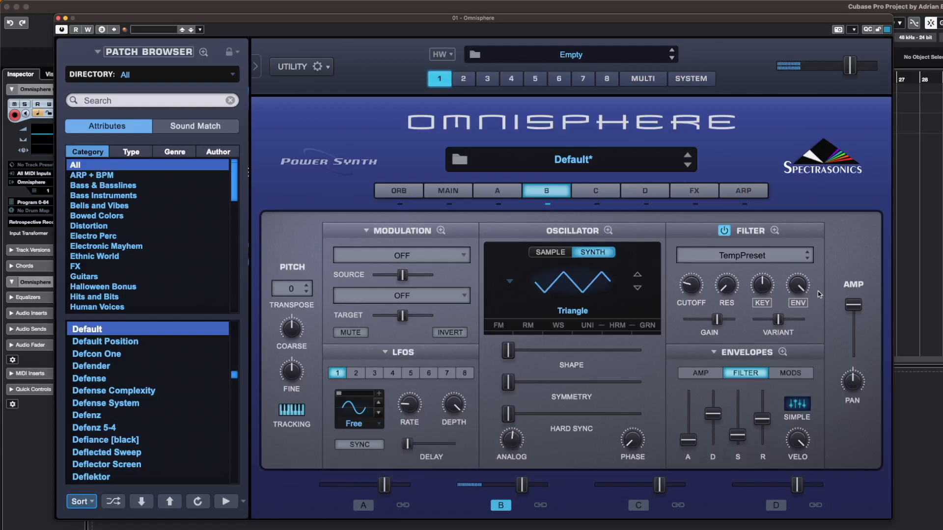
pyautogui.moveTo(800, 287)
pyautogui.moveTo(800, 288); pyautogui.dragTo(813, 429)
# - Try layer B at a much lower mix level and bring it back up
pyautogui.moveTo(522, 487); pyautogui.dragTo(476, 490)
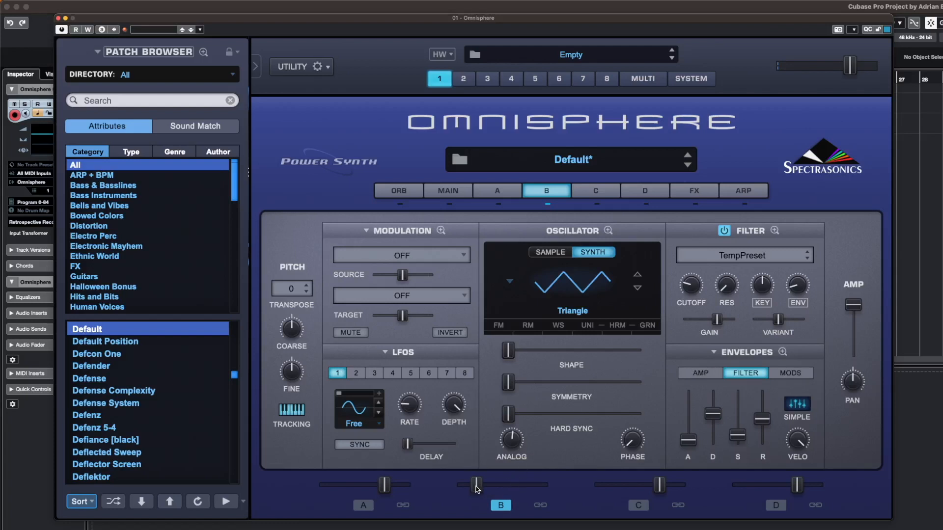
pyautogui.moveTo(477, 489)
pyautogui.moveTo(476, 488); pyautogui.dragTo(525, 486)
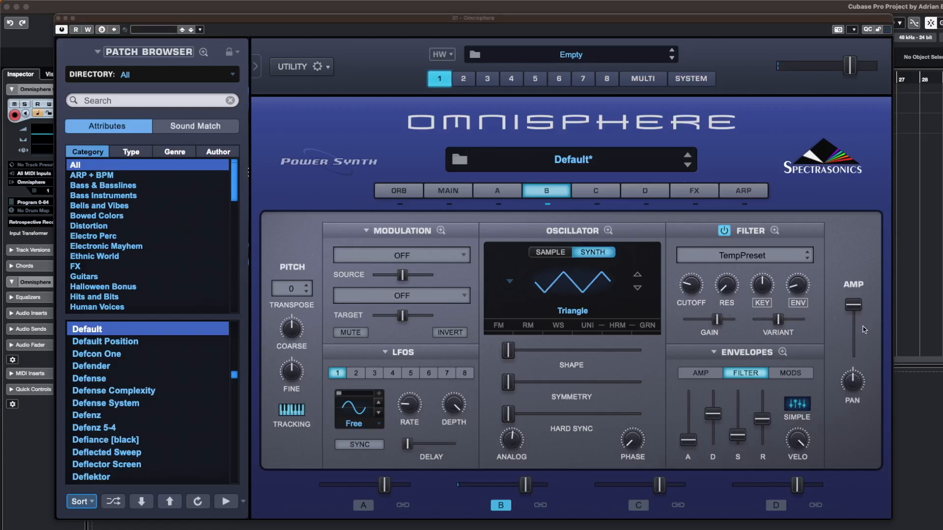
# - Shorten layer B's amp envelope decay, drop its sustain to minimum, and lengthen its release
pyautogui.click(702, 373)
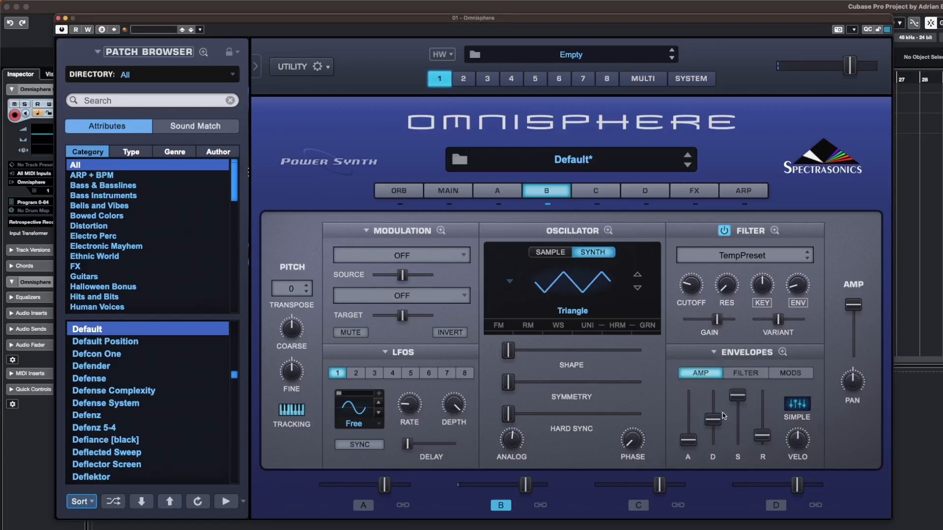
pyautogui.moveTo(714, 419); pyautogui.dragTo(716, 434)
pyautogui.moveTo(741, 399); pyautogui.dragTo(763, 426)
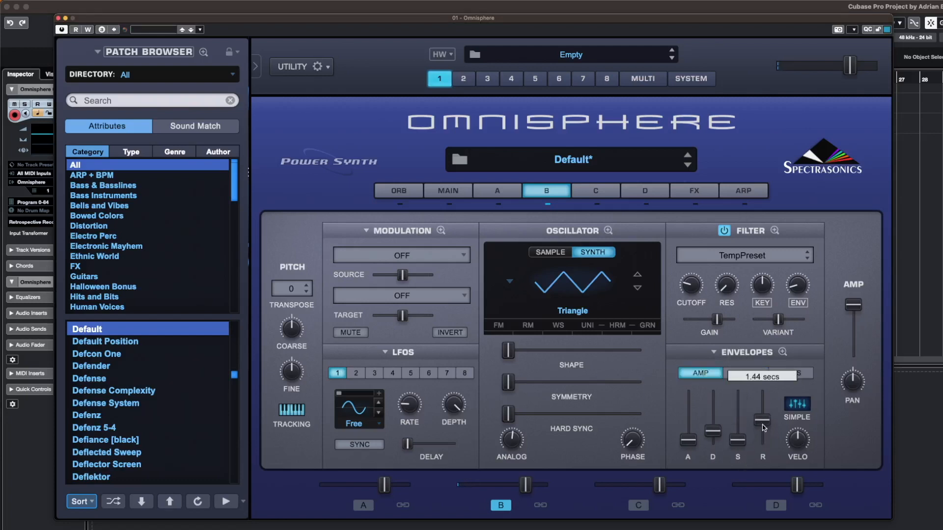
pyautogui.click(762, 425)
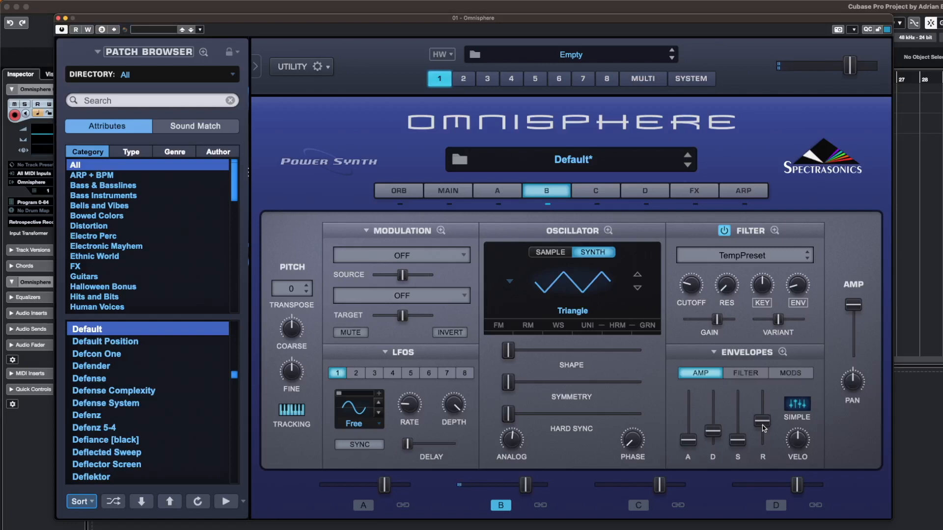
# - Raise layer B's mix level slightly and set its oscillator shape close to maximum
pyautogui.moveTo(525, 494); pyautogui.dragTo(535, 490)
pyautogui.moveTo(509, 348); pyautogui.dragTo(636, 350)
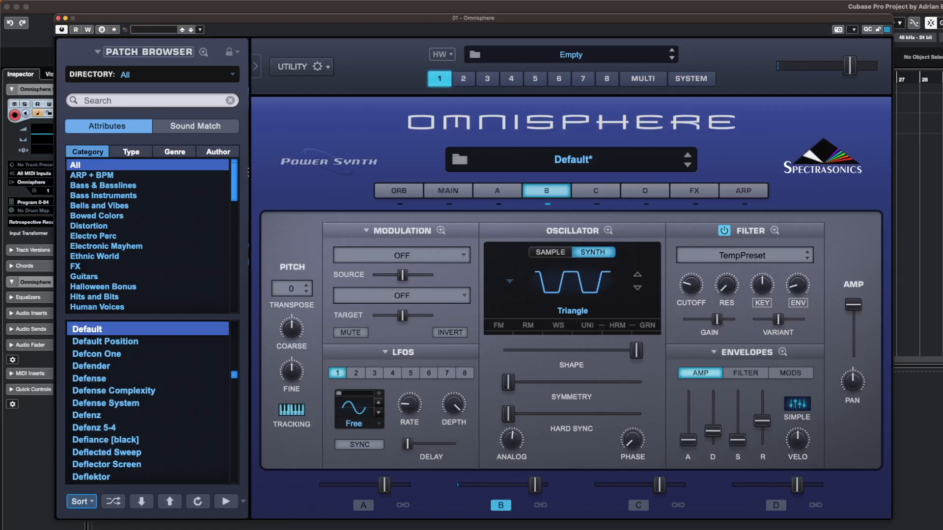
# - Load the Brit-Vox amplifier into the first effect slot of layer B's effects rack
pyautogui.click(708, 193)
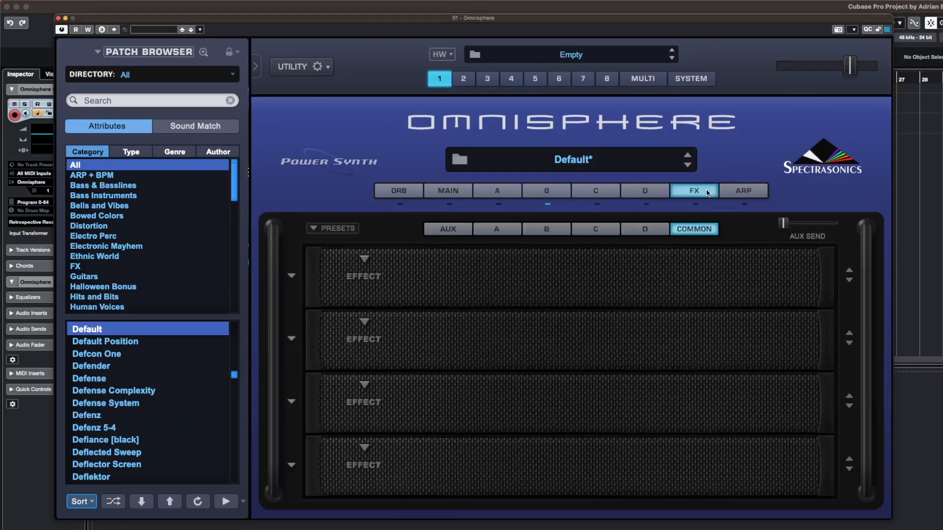
pyautogui.click(497, 229)
pyautogui.click(550, 229)
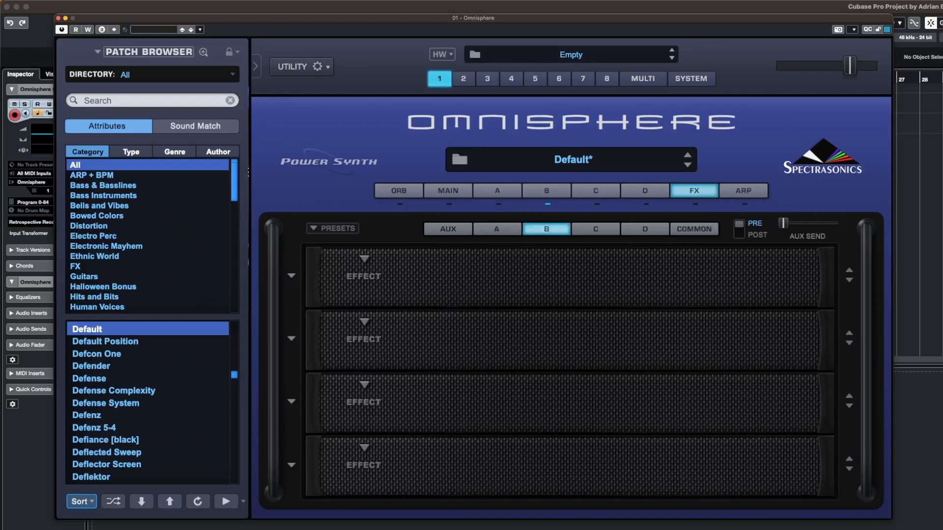
pyautogui.click(364, 261)
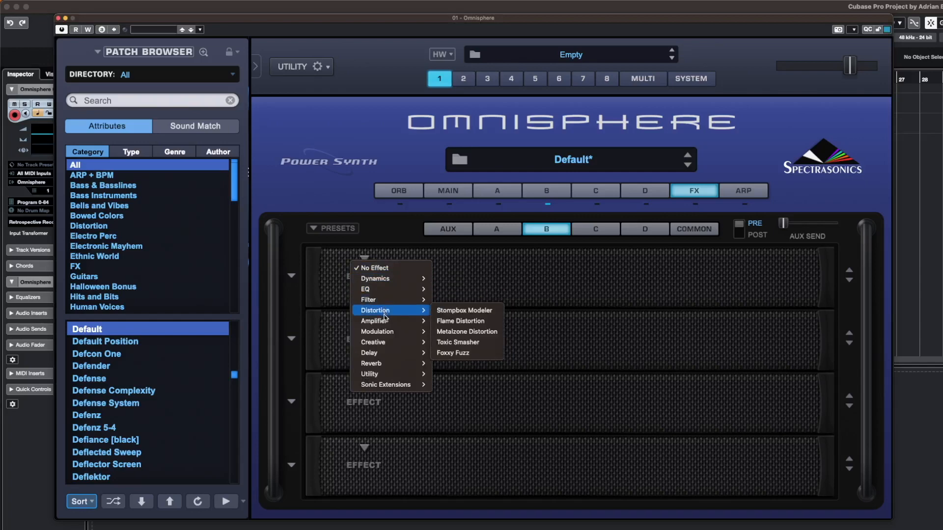
pyautogui.moveTo(385, 320)
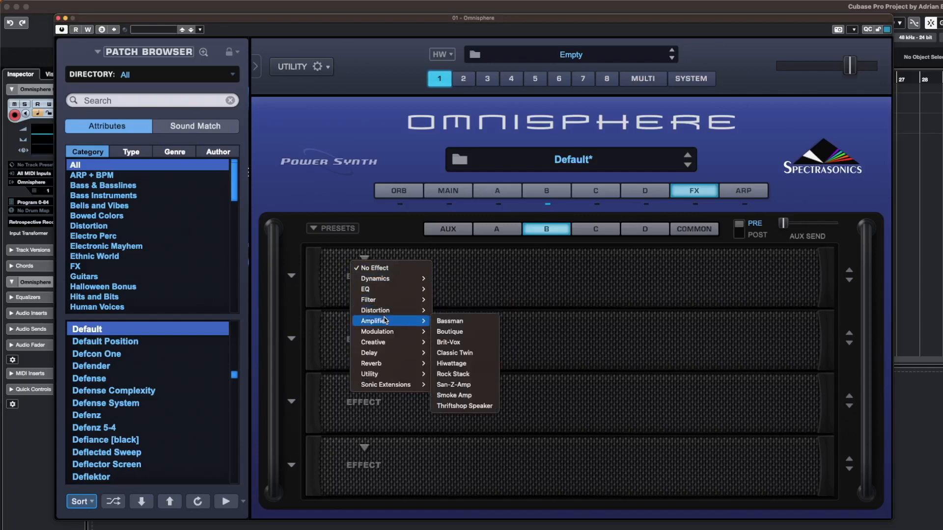
pyautogui.click(441, 341)
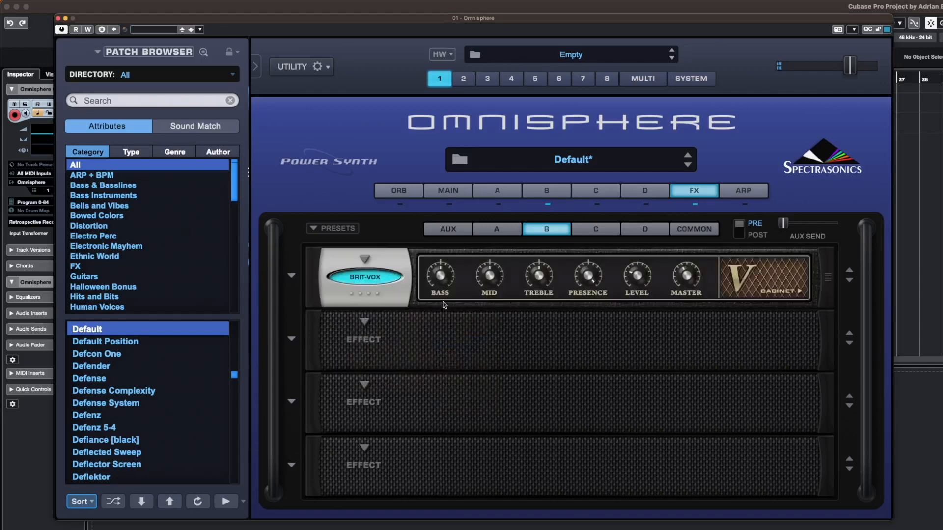
# - Load the Studio EQ into layer B's second effect slot
pyautogui.click(368, 322)
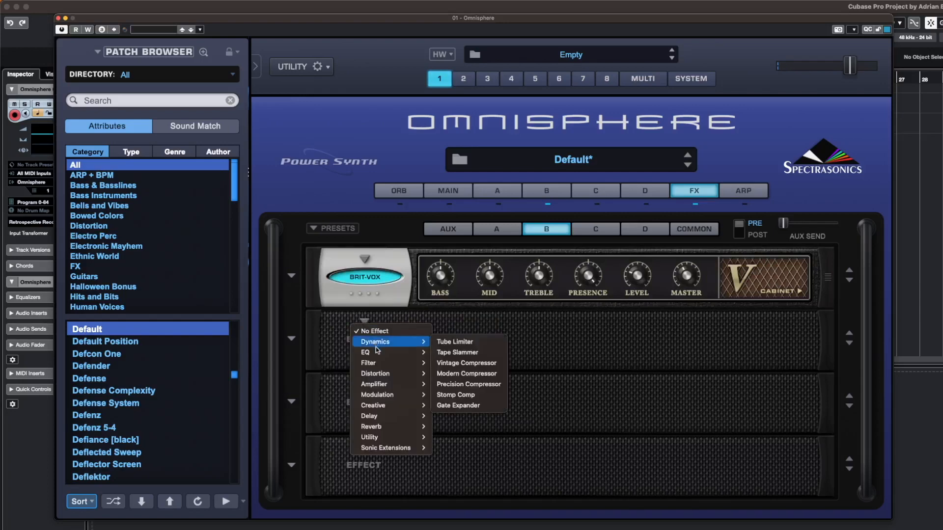
pyautogui.moveTo(387, 353)
pyautogui.click(475, 353)
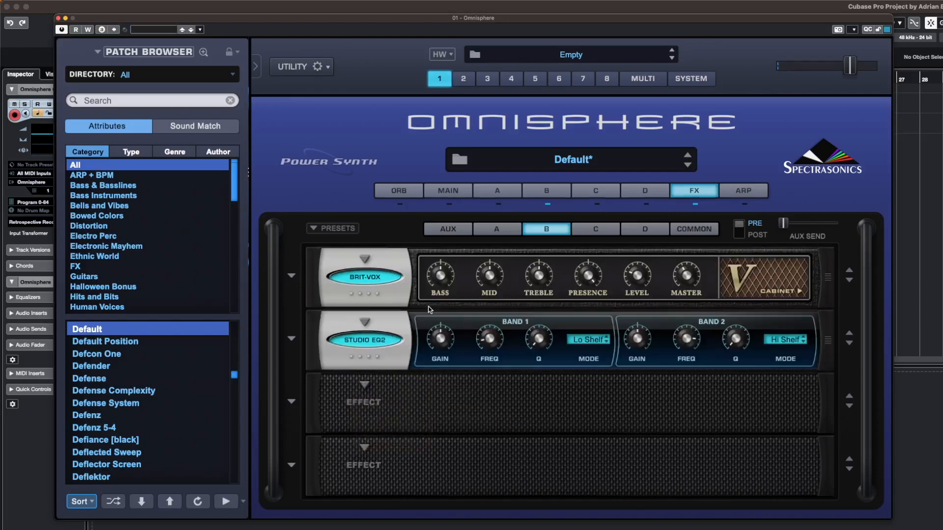
# - Set the Brit-Vox amplifier's bass to 0.27 and master to -4.77 dB, and adjust its mid and presence
pyautogui.moveTo(444, 277); pyautogui.dragTo(444, 309)
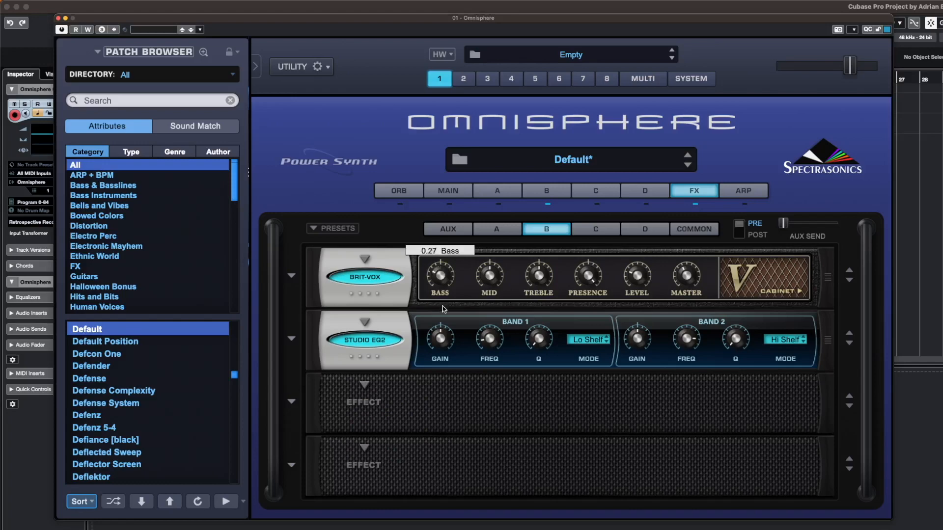
pyautogui.moveTo(489, 276); pyautogui.dragTo(490, 308)
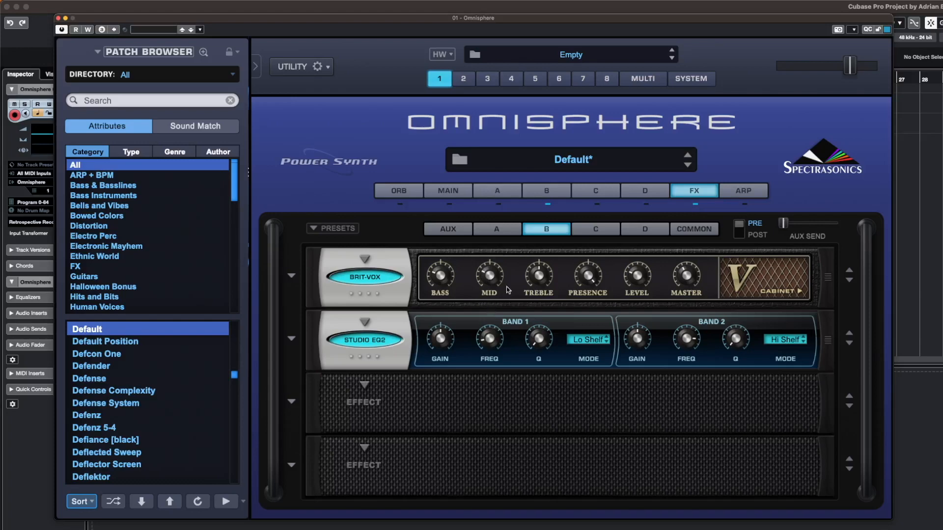
pyautogui.moveTo(592, 278)
pyautogui.moveTo(592, 278); pyautogui.dragTo(593, 301)
pyautogui.moveTo(690, 269); pyautogui.dragTo(695, 252)
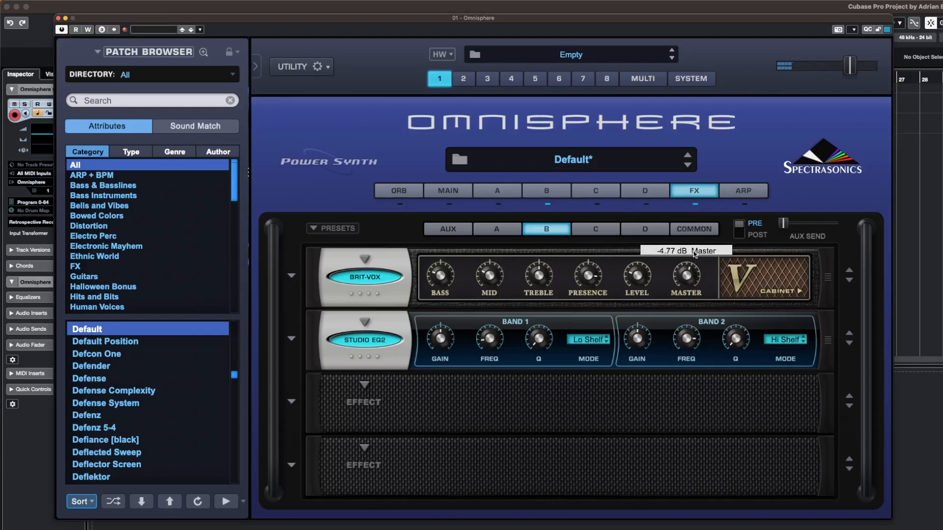
# - Lower the Studio EQ's band 1 gain, adjust its frequency, and set the band mode to Peaking
pyautogui.moveTo(441, 339); pyautogui.dragTo(442, 373)
pyautogui.moveTo(494, 341); pyautogui.dragTo(497, 315)
pyautogui.click(585, 340)
pyautogui.click(589, 352)
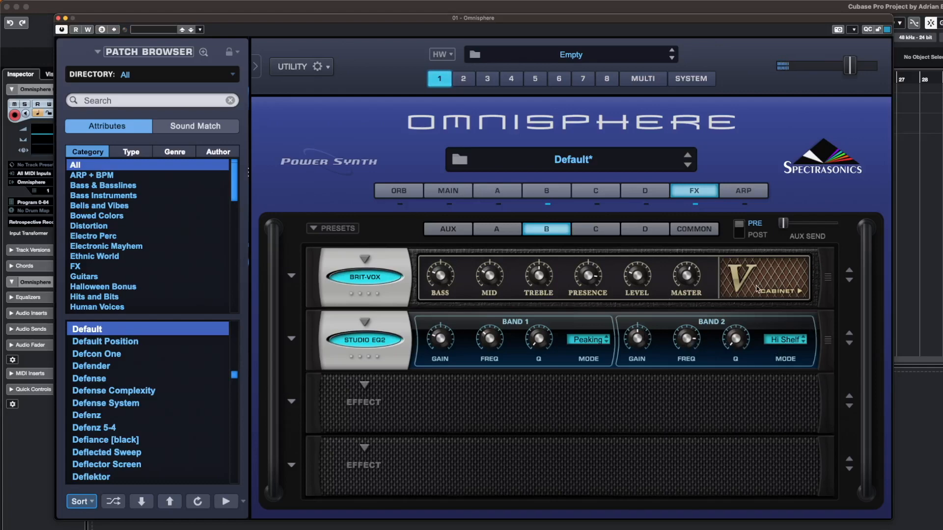
# - Switch off the Brit-Vox gain boost and set its cabinet mic to MD421 Off Axis, returning to the amp controls
pyautogui.click(778, 291)
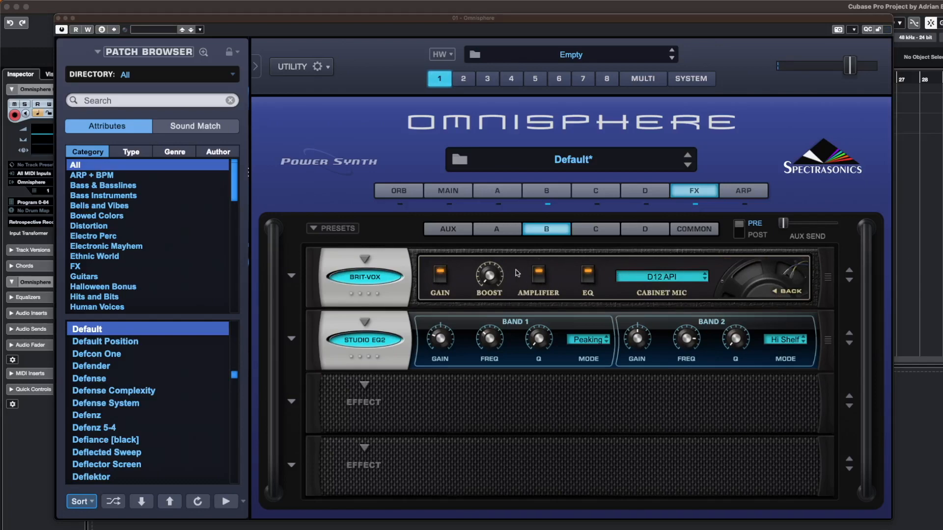
pyautogui.click(443, 277)
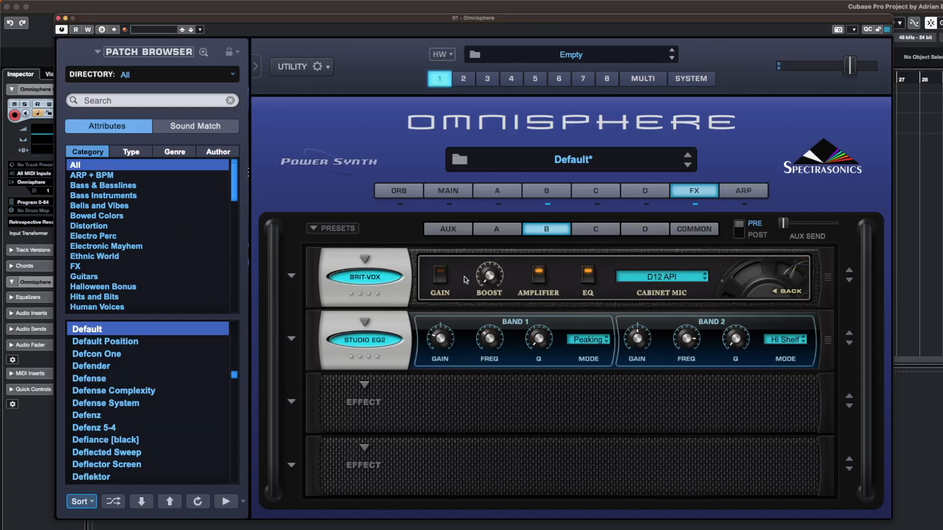
pyautogui.click(648, 278)
pyautogui.moveTo(649, 280)
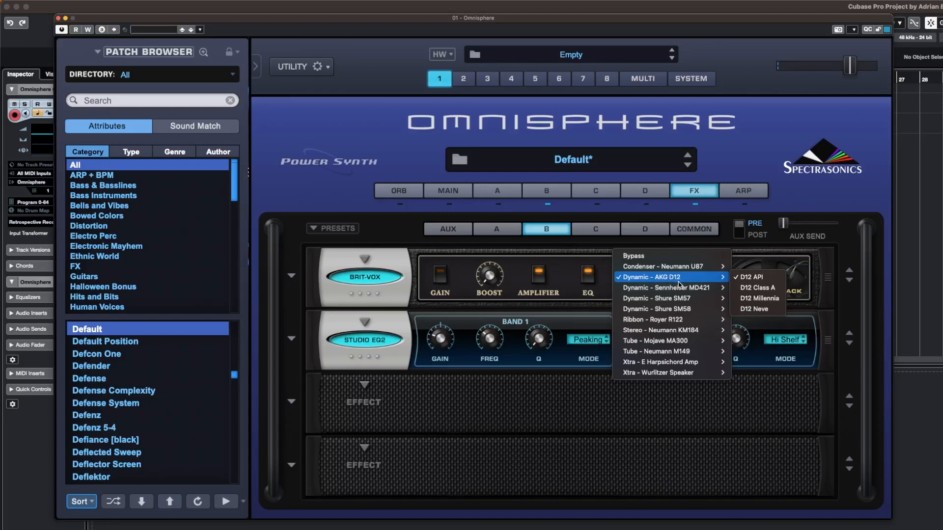
pyautogui.moveTo(689, 286)
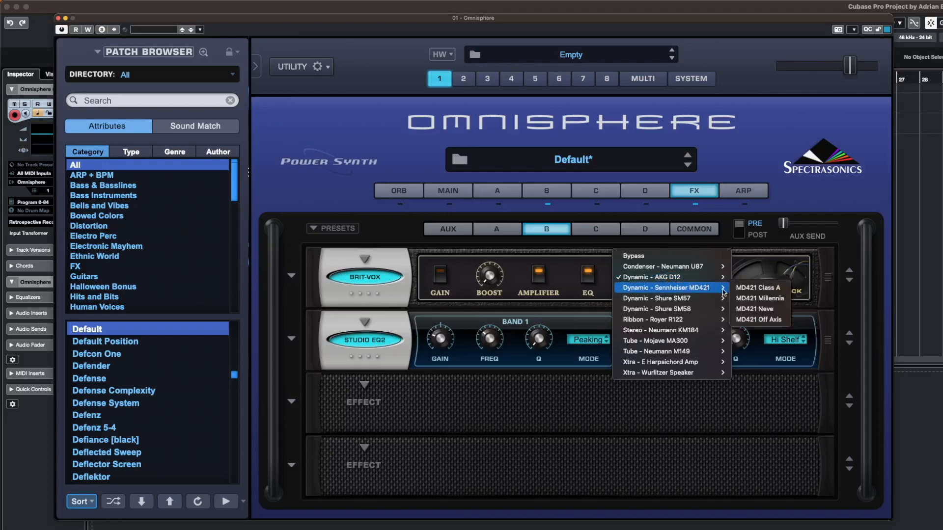
pyautogui.click(764, 319)
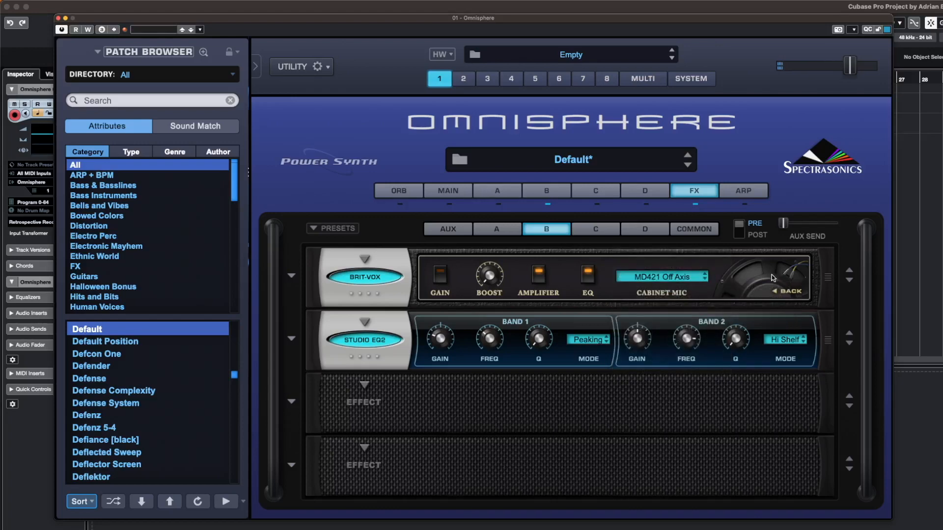
pyautogui.click(789, 291)
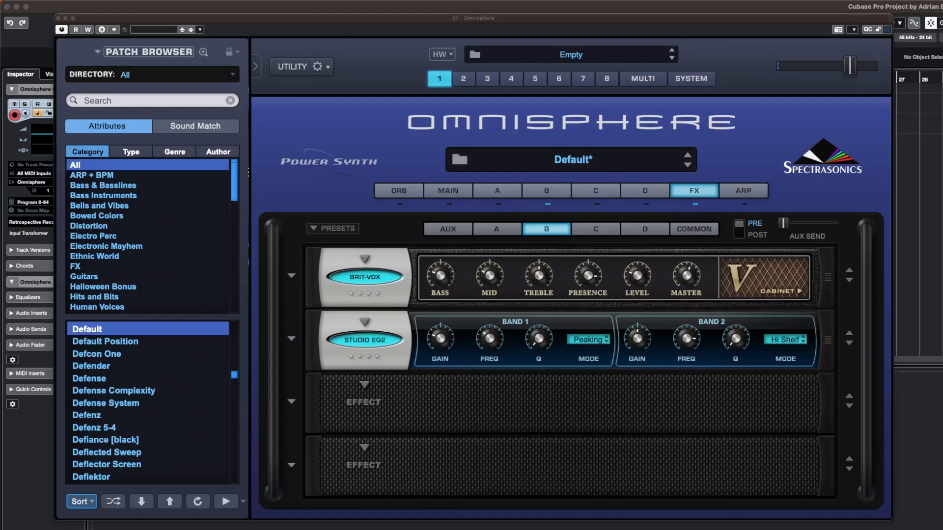
# - Switch off layer B so that only layer A sounds, and show layer A's settings
pyautogui.click(512, 230)
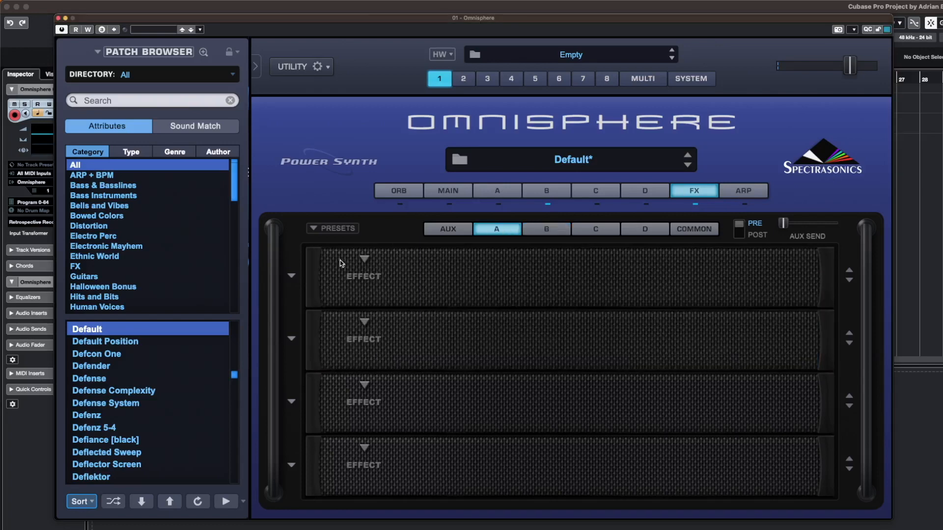
pyautogui.click(364, 259)
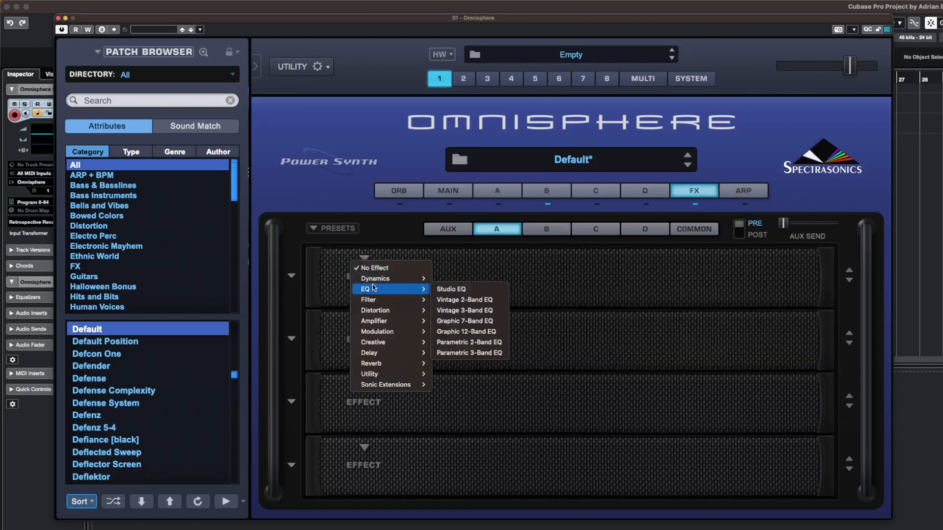
pyautogui.click(546, 197)
pyautogui.click(500, 193)
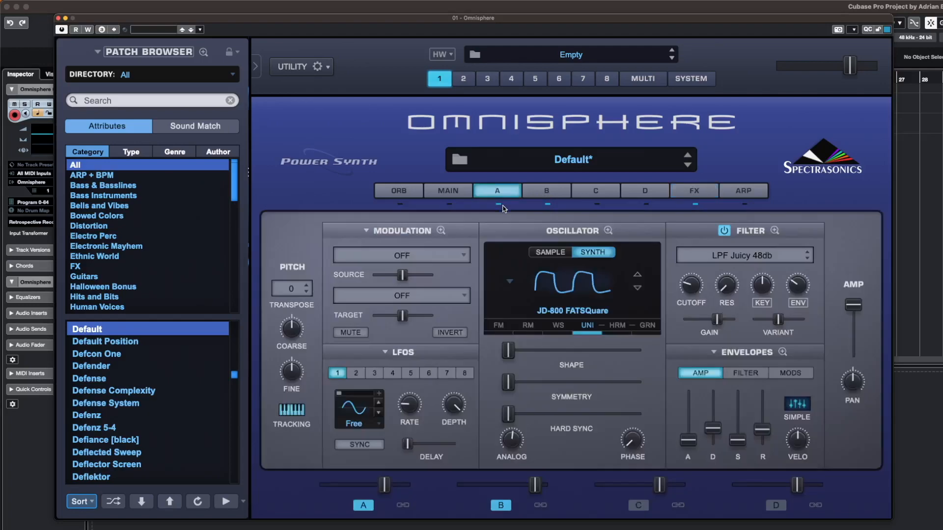
pyautogui.click(548, 193)
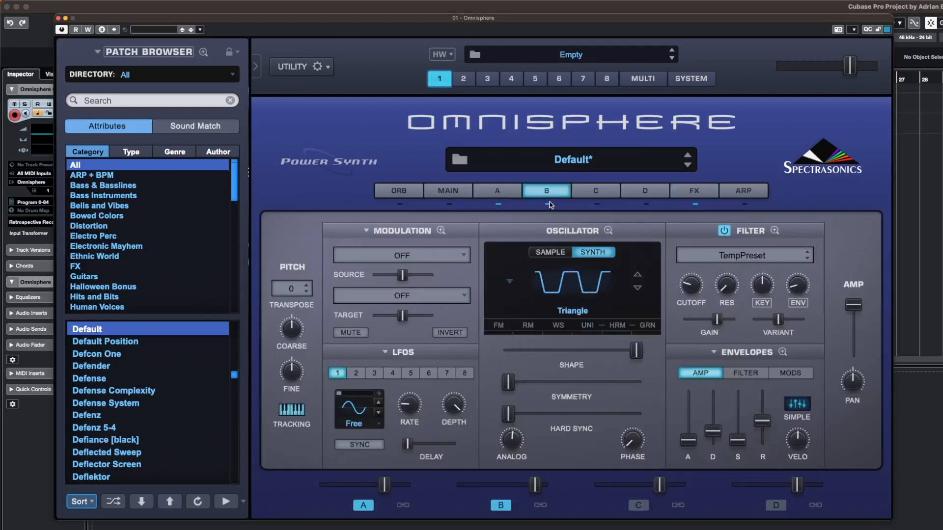
pyautogui.click(512, 194)
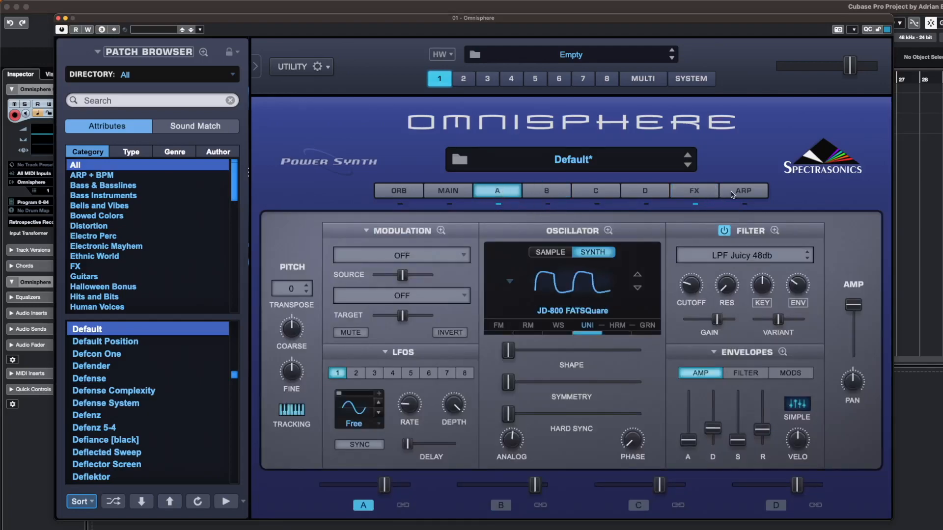
# - Load the Studio EQ into layer A's first effect slot
pyautogui.click(690, 191)
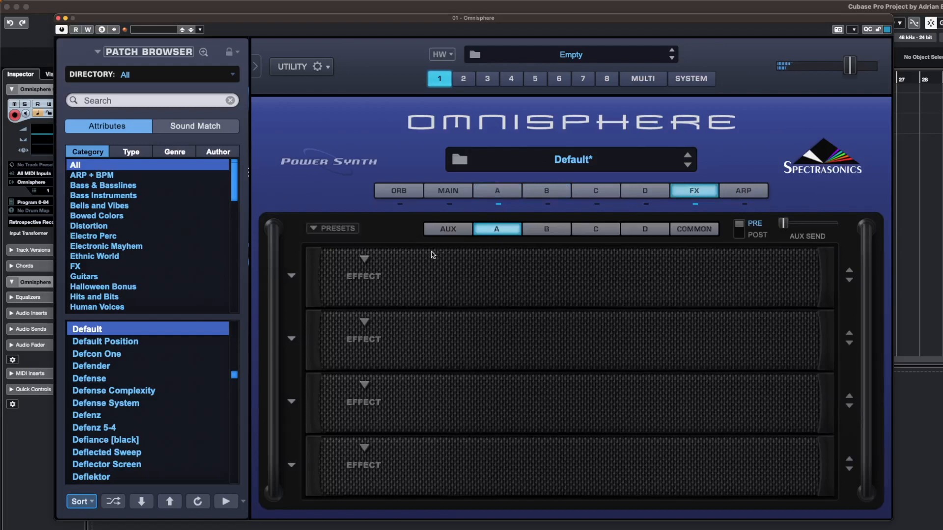
pyautogui.click(366, 259)
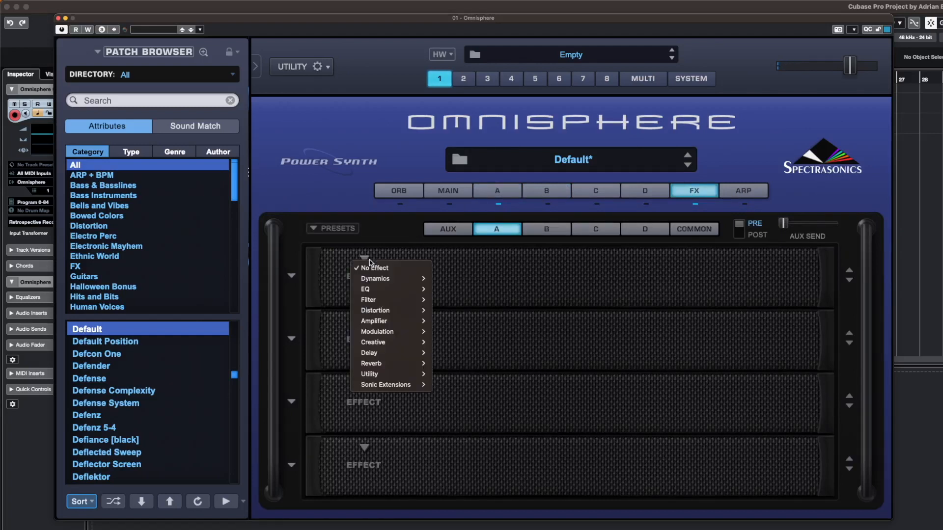
pyautogui.moveTo(376, 293)
pyautogui.click(447, 290)
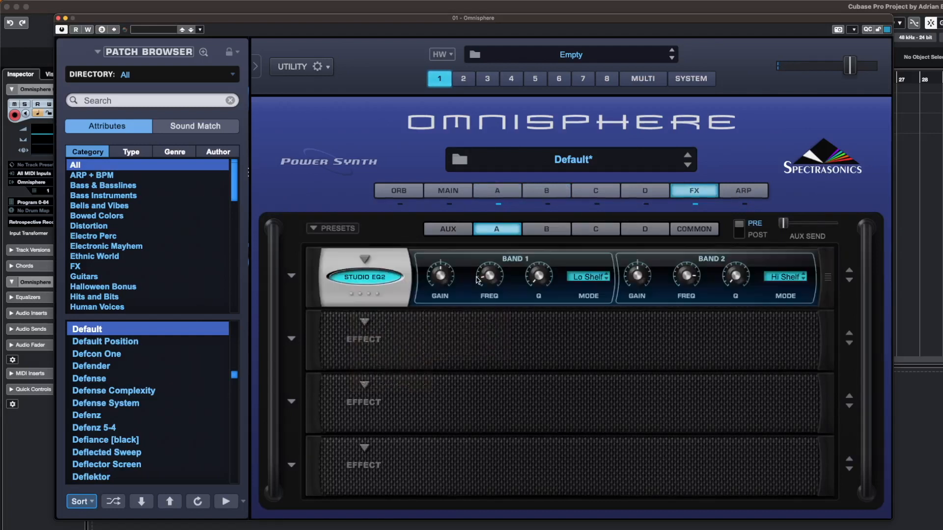
# - Set the Studio EQ's band 1 gain to -11.34 dB, raise its frequency and Q, and set the mode to Peaking
pyautogui.moveTo(447, 280); pyautogui.dragTo(446, 322)
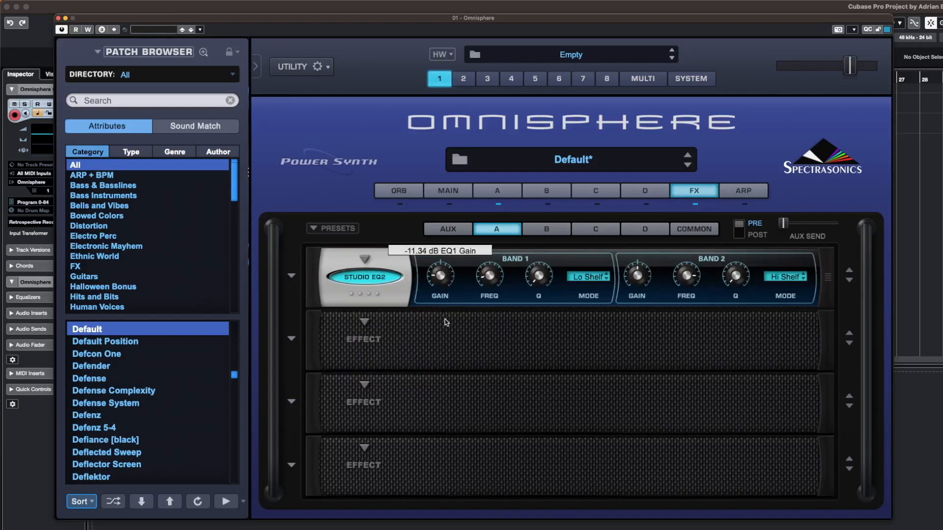
pyautogui.moveTo(490, 276); pyautogui.dragTo(495, 245)
pyautogui.moveTo(538, 275); pyautogui.dragTo(541, 223)
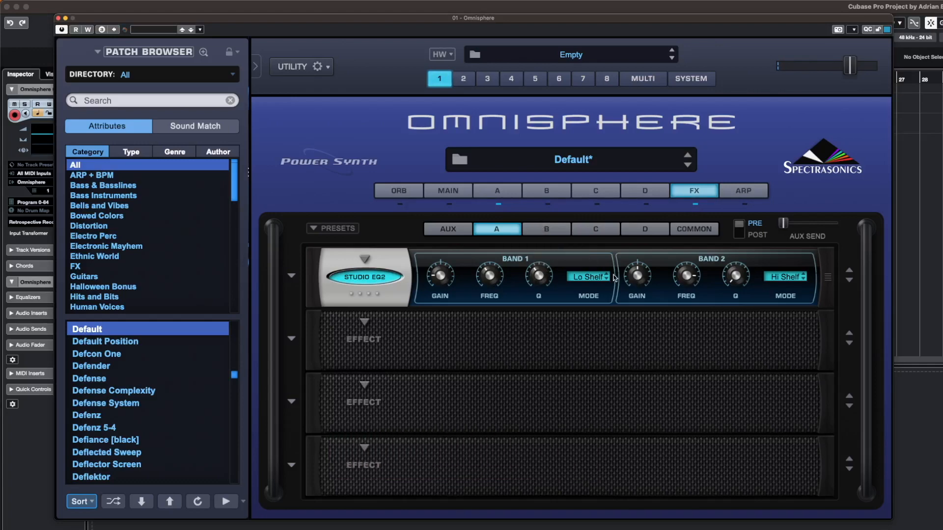
pyautogui.click(606, 278)
pyautogui.click(585, 287)
pyautogui.moveTo(489, 275)
# - Adjust the Studio EQ's band 2 frequency and Q, and set the band's mode to Peaking
pyautogui.moveTo(686, 275); pyautogui.dragTo(691, 328)
pyautogui.moveTo(738, 283); pyautogui.dragTo(746, 216)
pyautogui.click(783, 278)
pyautogui.click(782, 288)
pyautogui.scroll(1, 691, 277)
pyautogui.click(790, 278)
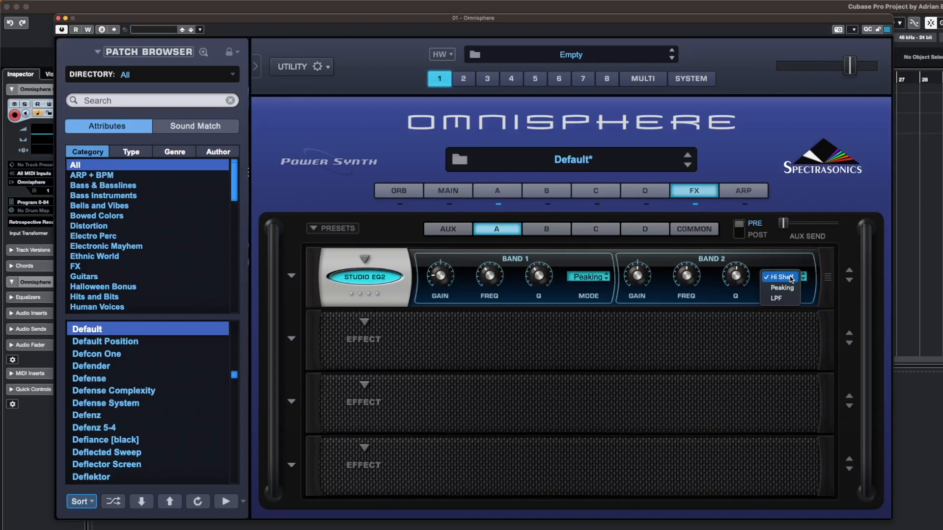
pyautogui.click(789, 288)
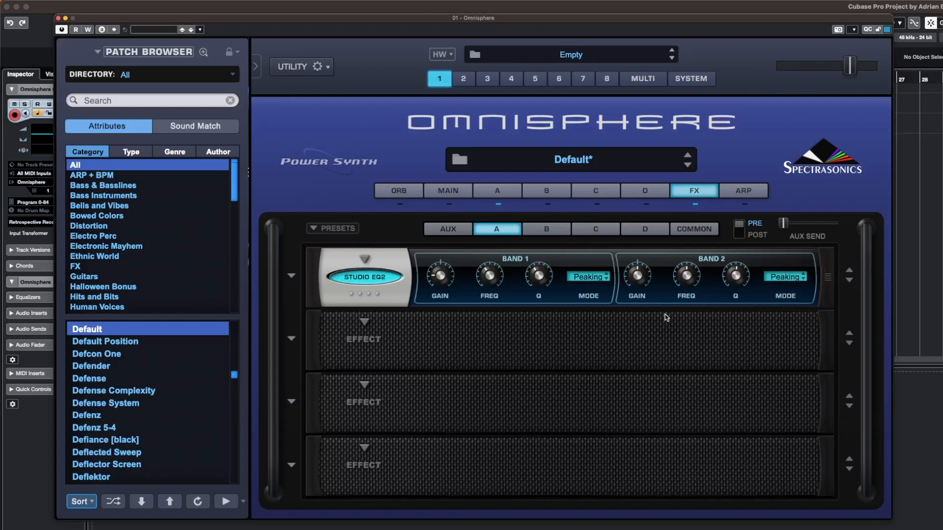
# - Load another Studio EQ into layer A's second effect slot, raise its band 1 frequency and set that band to HPF
pyautogui.click(367, 323)
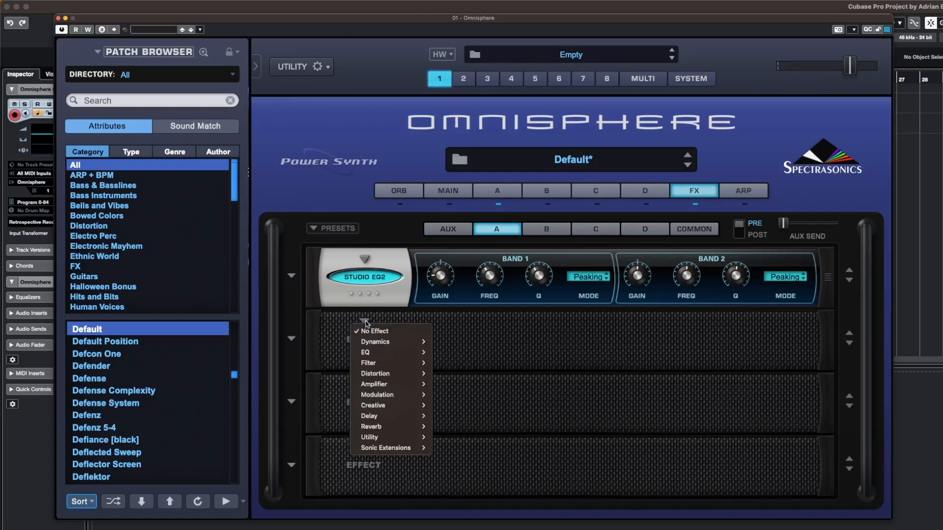
pyautogui.moveTo(392, 359)
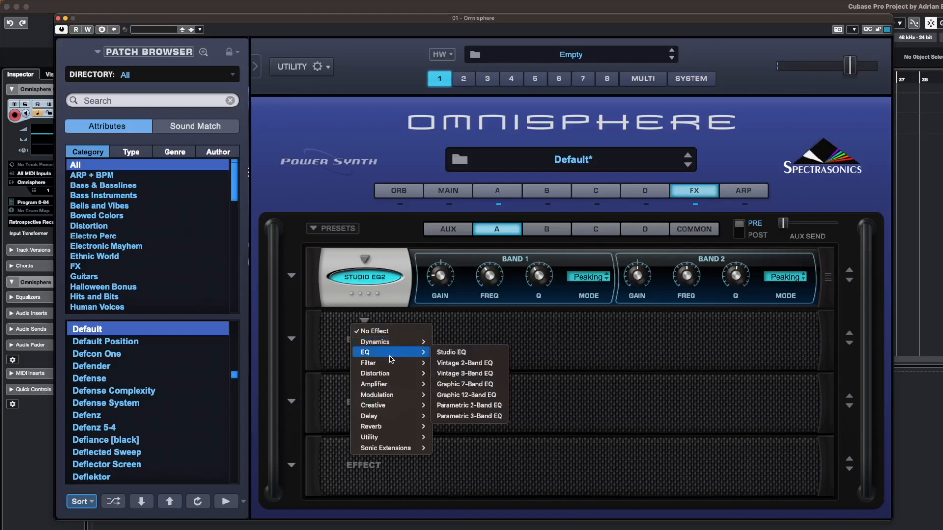
pyautogui.click(436, 353)
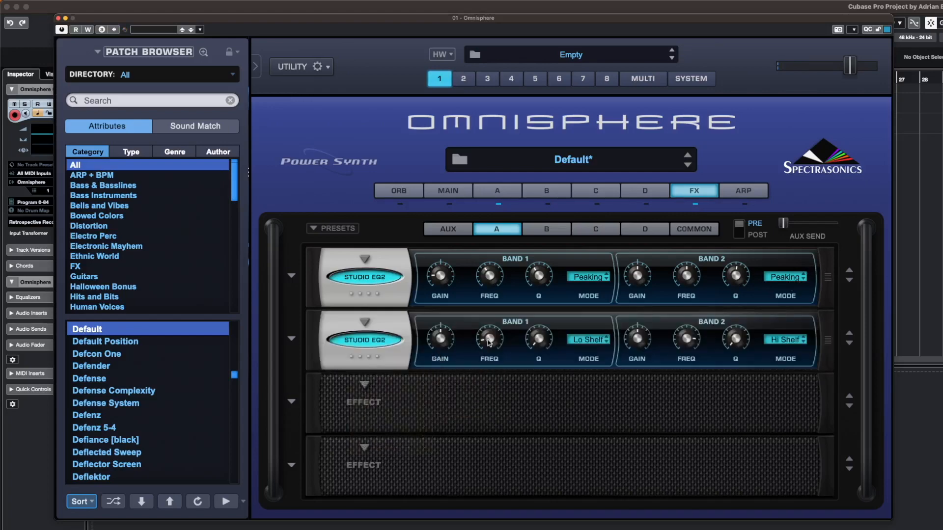
pyautogui.moveTo(493, 342); pyautogui.dragTo(494, 322)
pyautogui.click(570, 340)
pyautogui.click(587, 361)
# - Raise layer A's mix level and return to its effects rack
pyautogui.click(511, 195)
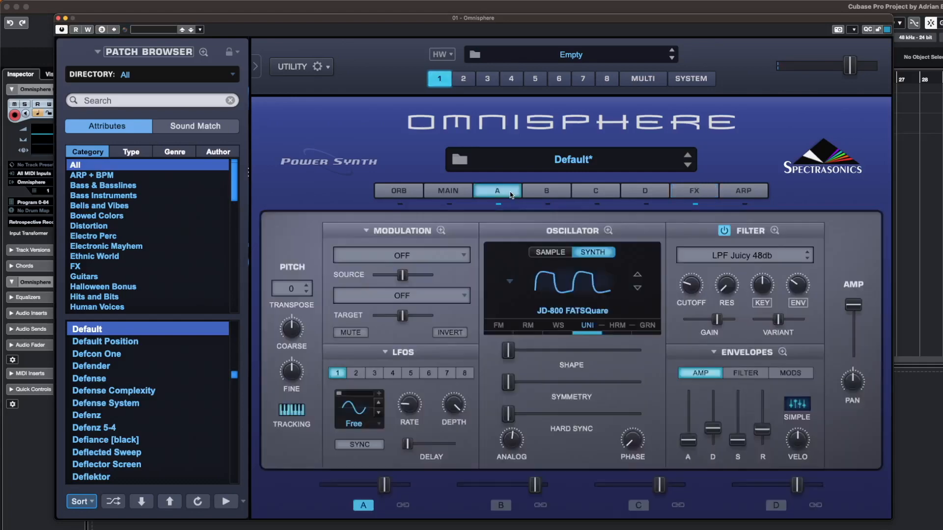
pyautogui.moveTo(386, 485); pyautogui.dragTo(404, 485)
pyautogui.click(692, 196)
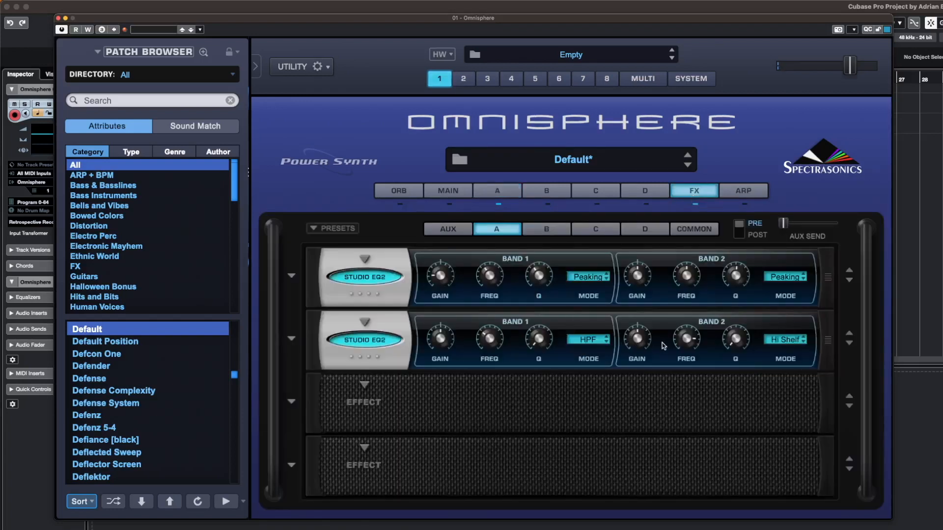
# - Load the BPM Delay into layer A's third effect slot and show its overdrive controls
pyautogui.moveTo(728, 345)
pyautogui.click(364, 385)
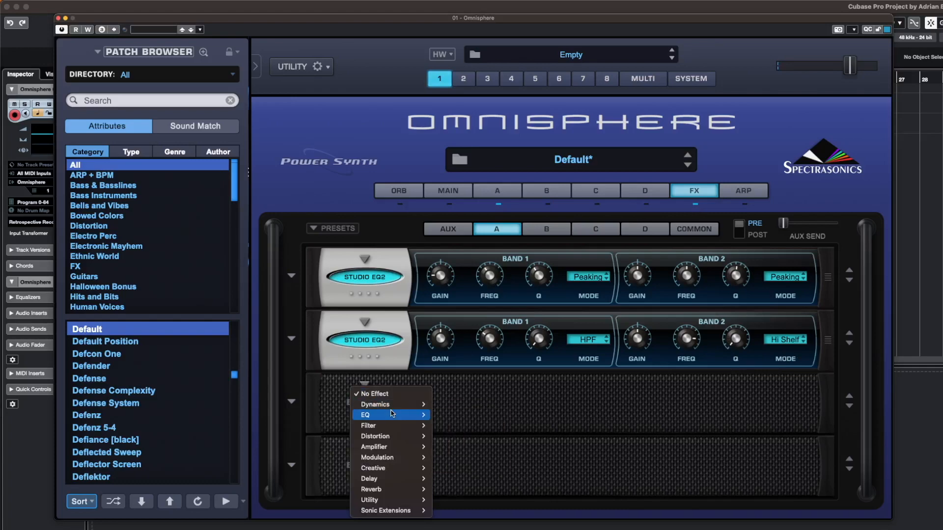
pyautogui.moveTo(398, 410)
pyautogui.moveTo(408, 479)
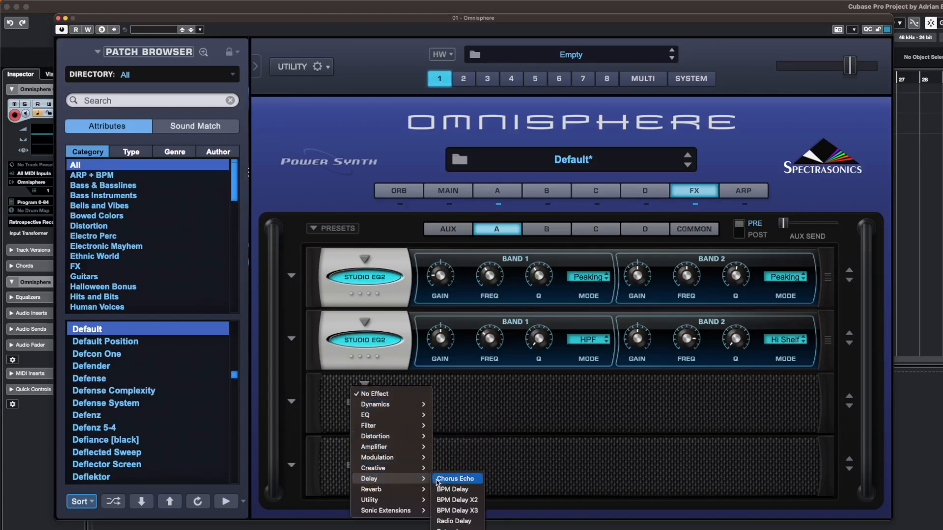
pyautogui.click(460, 490)
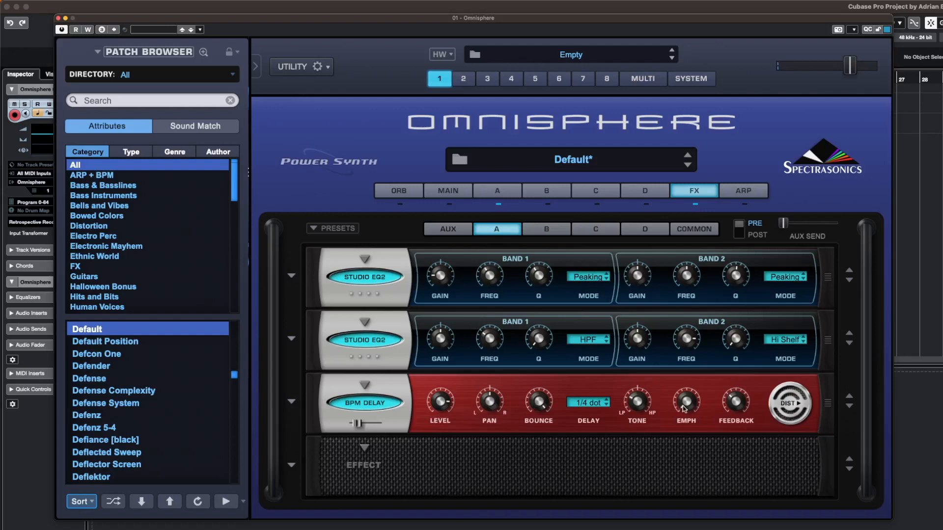
pyautogui.moveTo(688, 402)
pyautogui.click(789, 410)
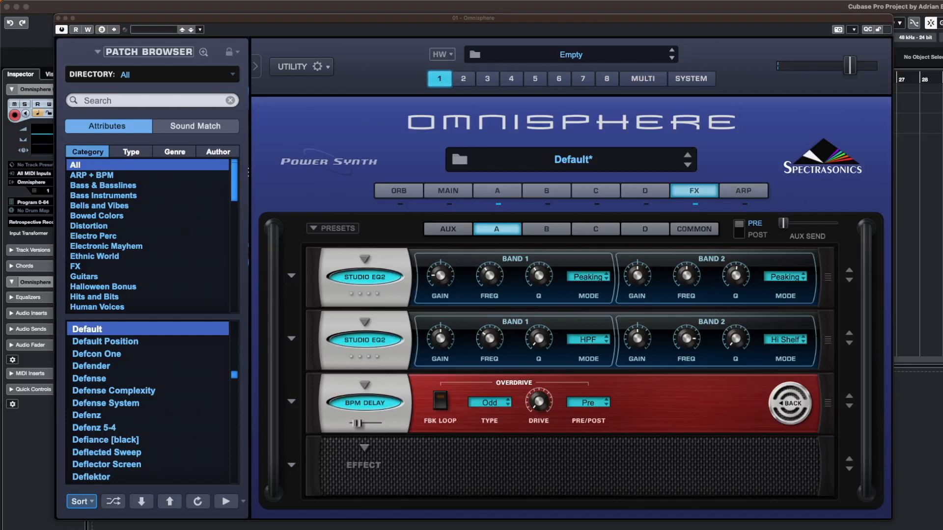
# - Load the Tube Limiter into the common rack's fourth effect slot and raise its gain slightly
pyautogui.click(705, 228)
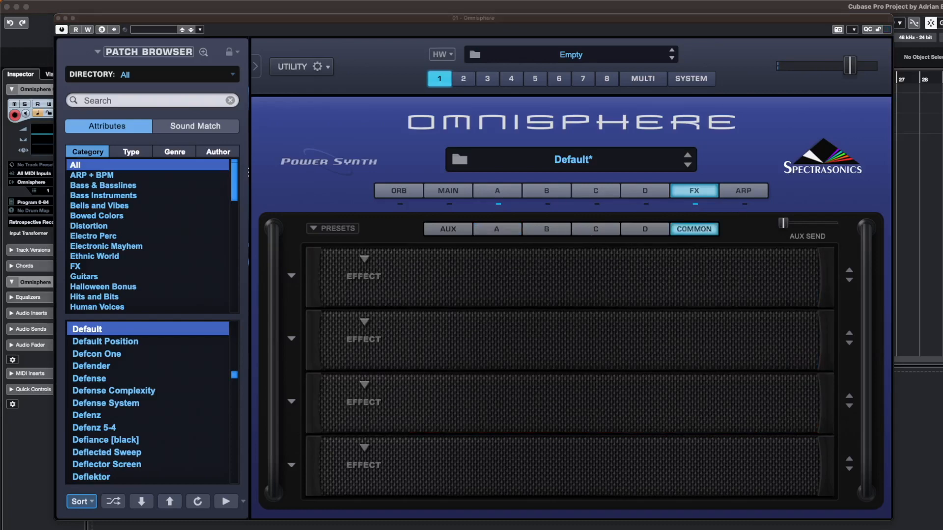
pyautogui.click(364, 260)
pyautogui.moveTo(388, 300)
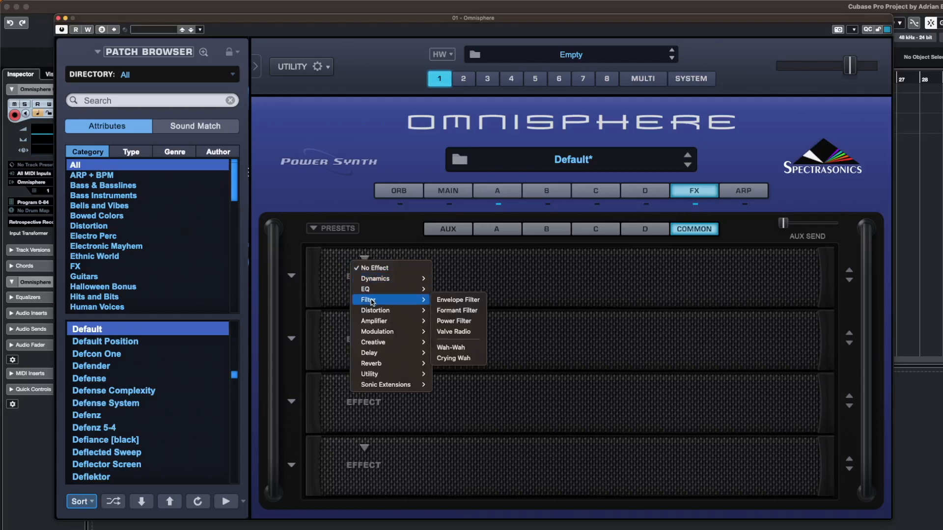
pyautogui.click(366, 447)
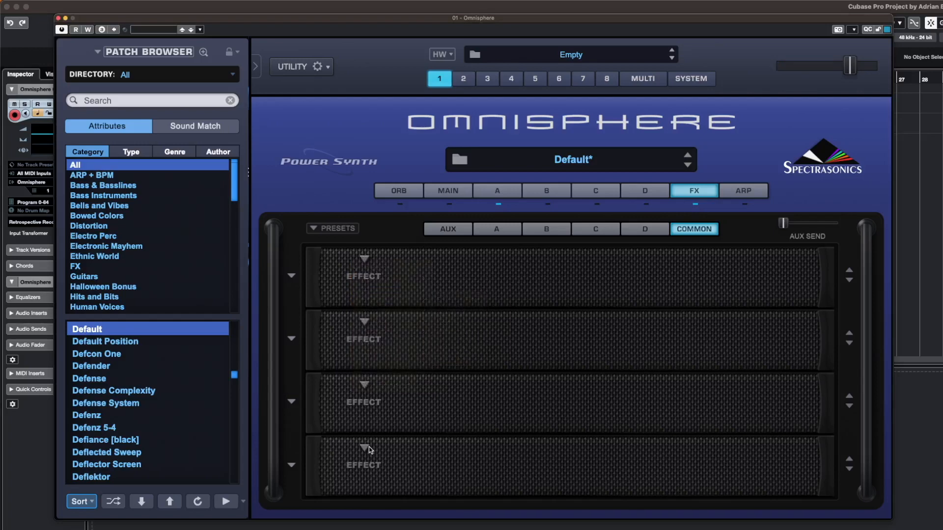
pyautogui.click(366, 447)
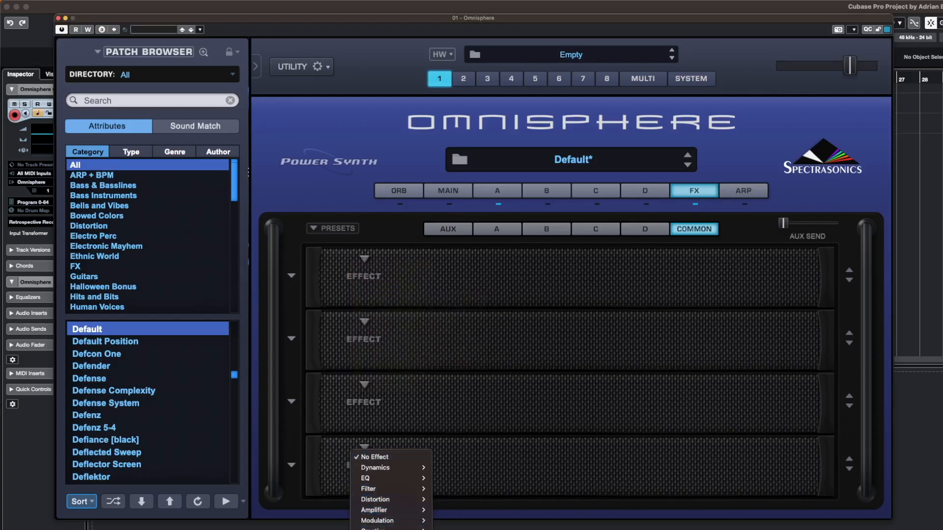
pyautogui.moveTo(399, 514)
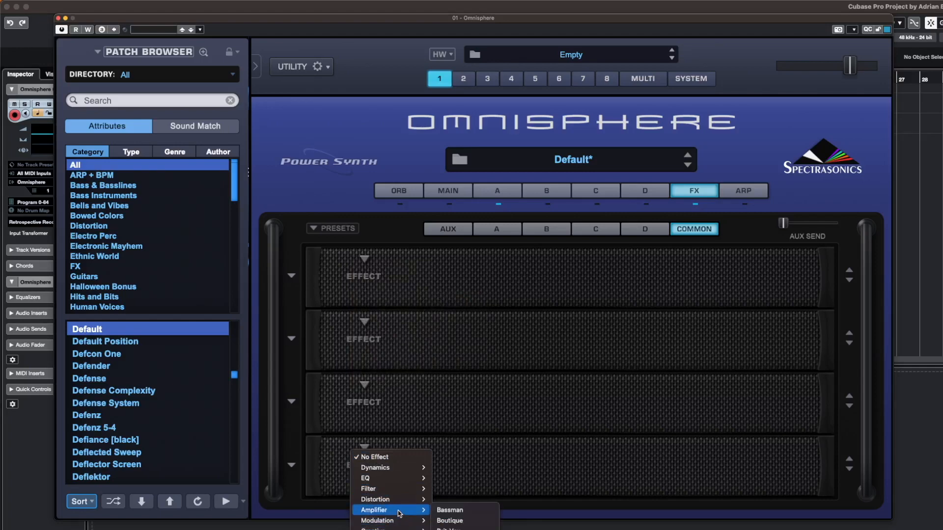
pyautogui.moveTo(401, 488)
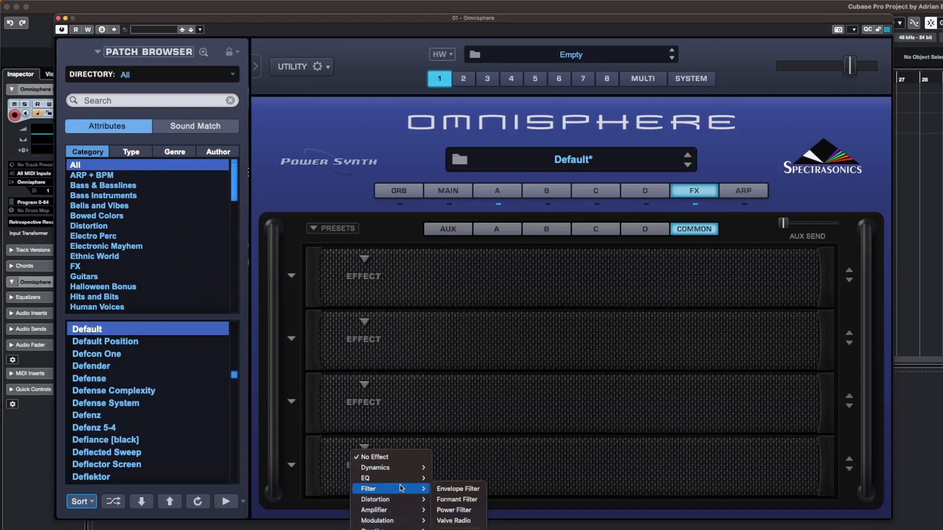
pyautogui.moveTo(397, 470)
pyautogui.click(454, 470)
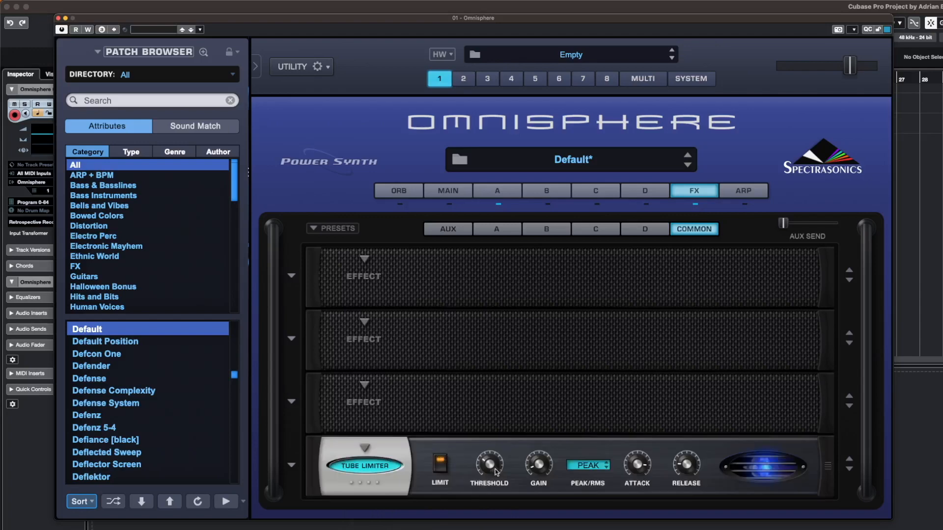
pyautogui.moveTo(544, 464)
pyautogui.moveTo(541, 462); pyautogui.dragTo(542, 453)
# - Switch layer B back on and set its mix level to -6.41 dB, muting layer A while adjusting and re-enabling it
pyautogui.click(547, 208)
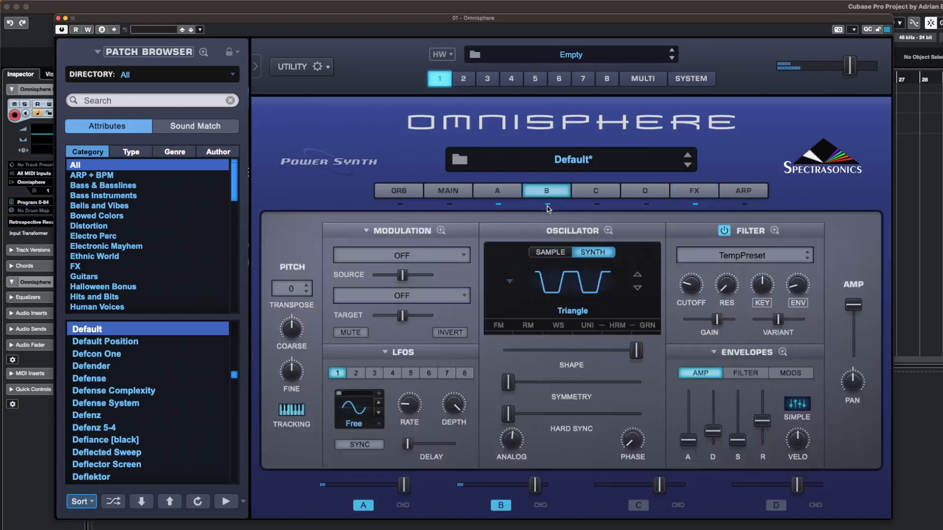
pyautogui.moveTo(535, 485); pyautogui.dragTo(481, 492)
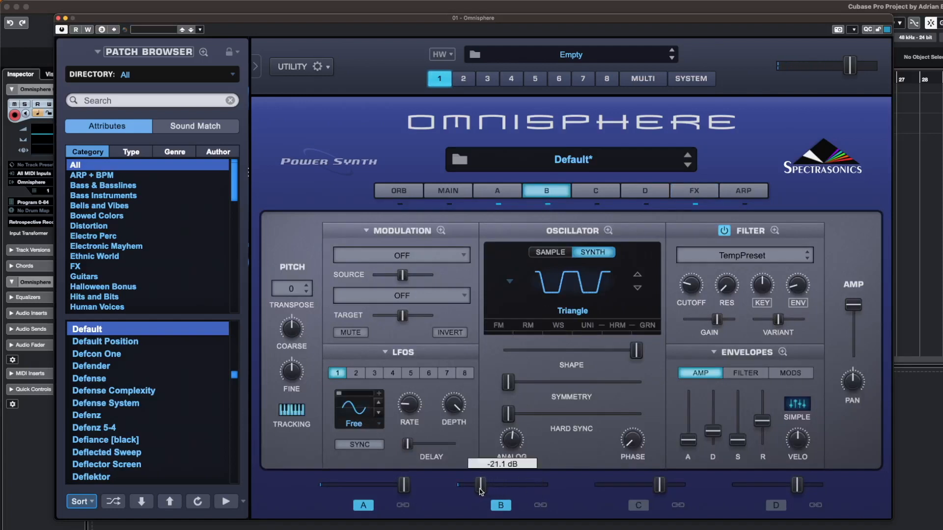
pyautogui.moveTo(481, 492); pyautogui.dragTo(483, 492)
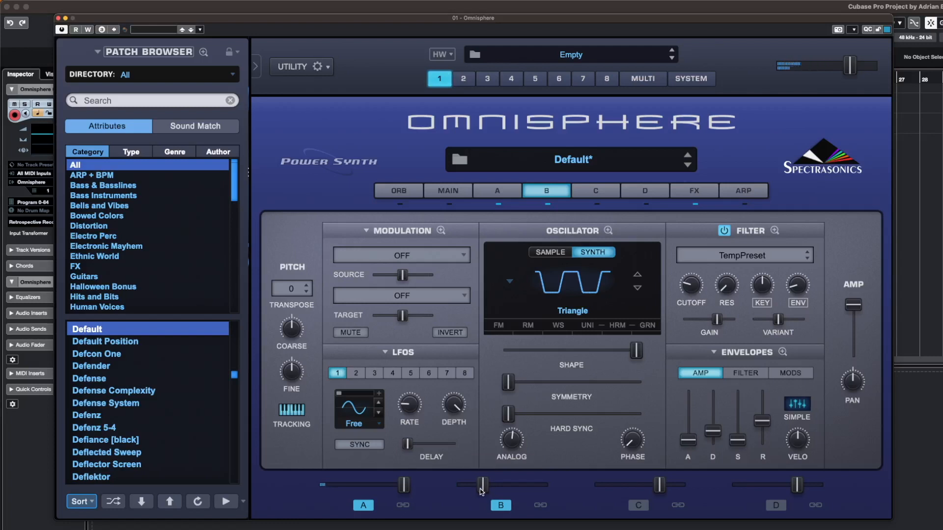
pyautogui.click(371, 509)
pyautogui.moveTo(483, 487); pyautogui.dragTo(507, 489)
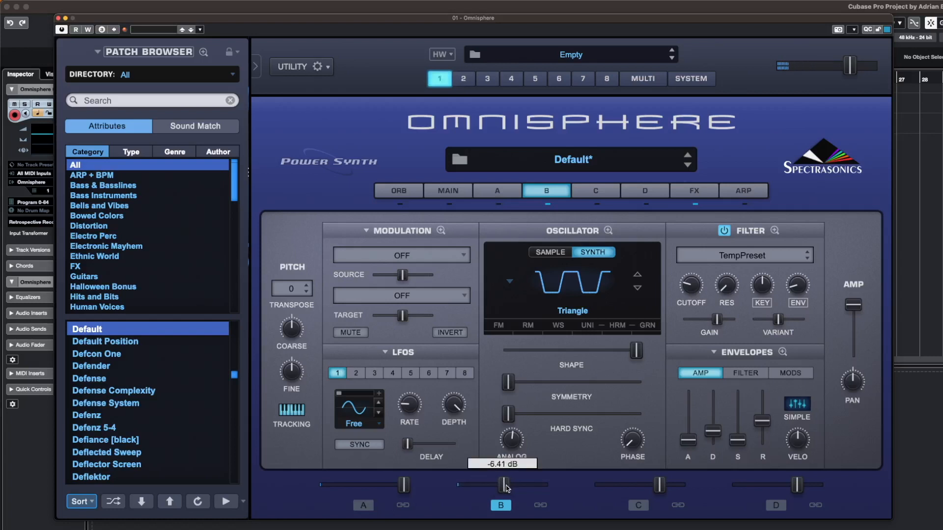
pyautogui.click(368, 509)
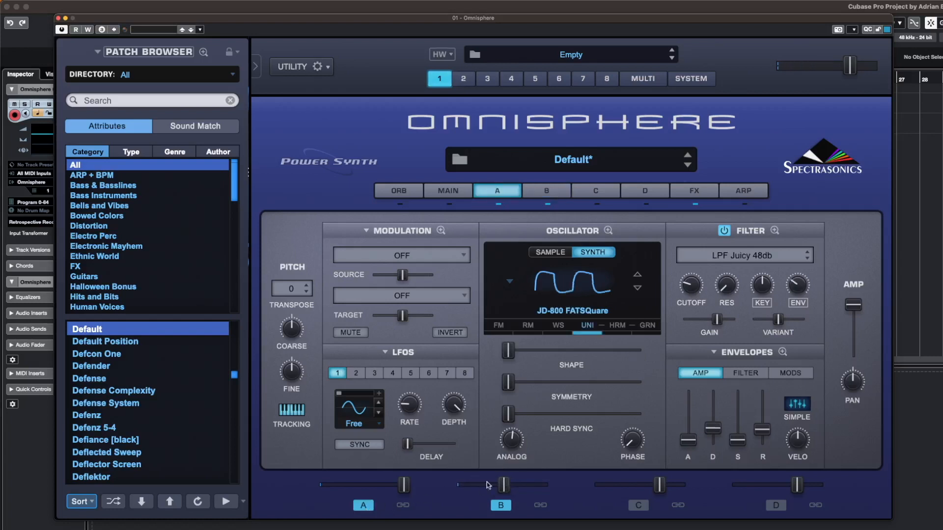
# - Load the BPM Delay X3 into the common rack's first effect slot and set its tone to 0.290
pyautogui.click(689, 197)
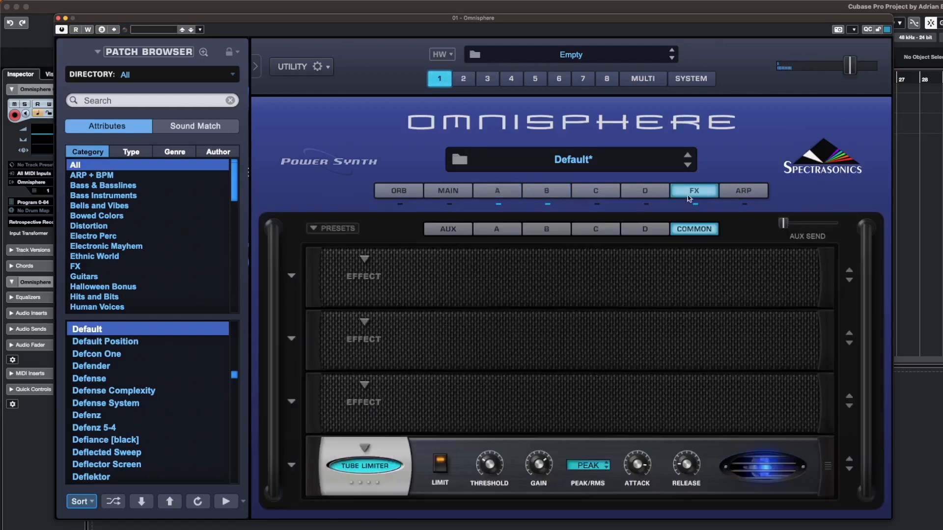
pyautogui.click(355, 260)
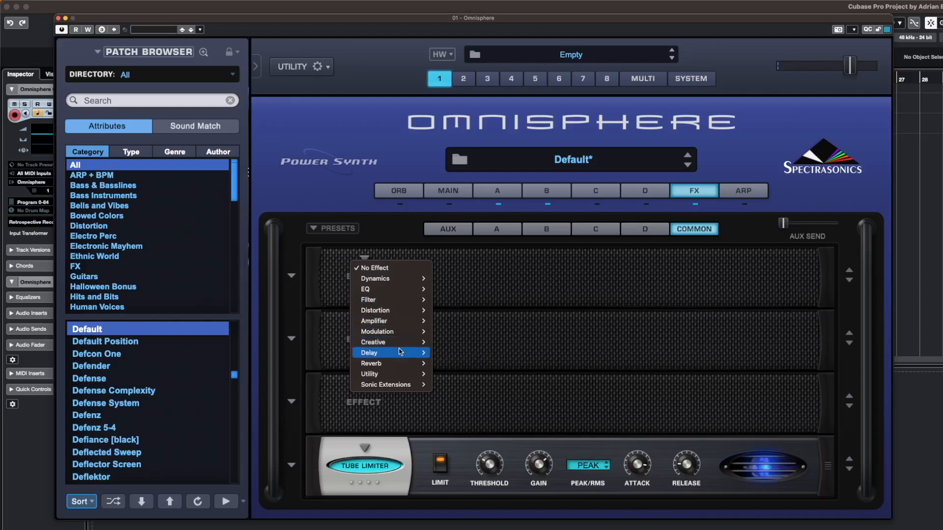
pyautogui.moveTo(400, 352)
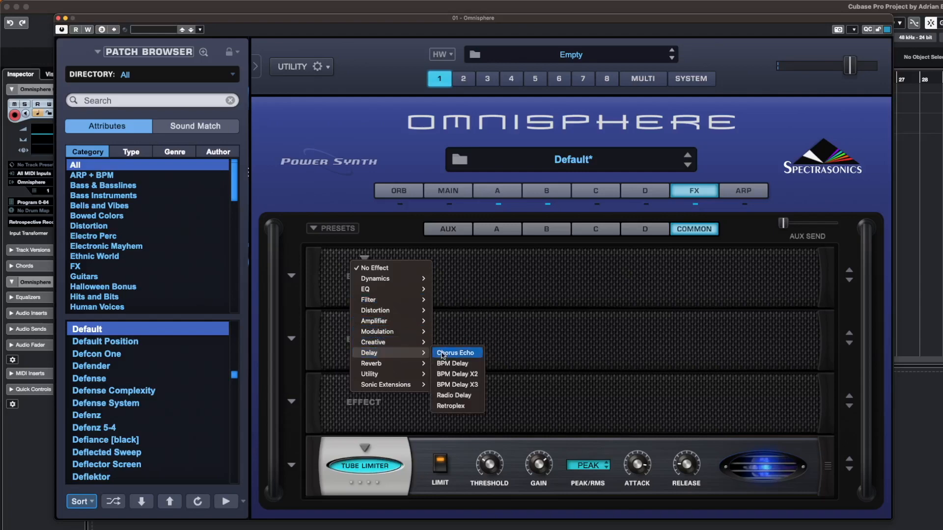
pyautogui.click(464, 383)
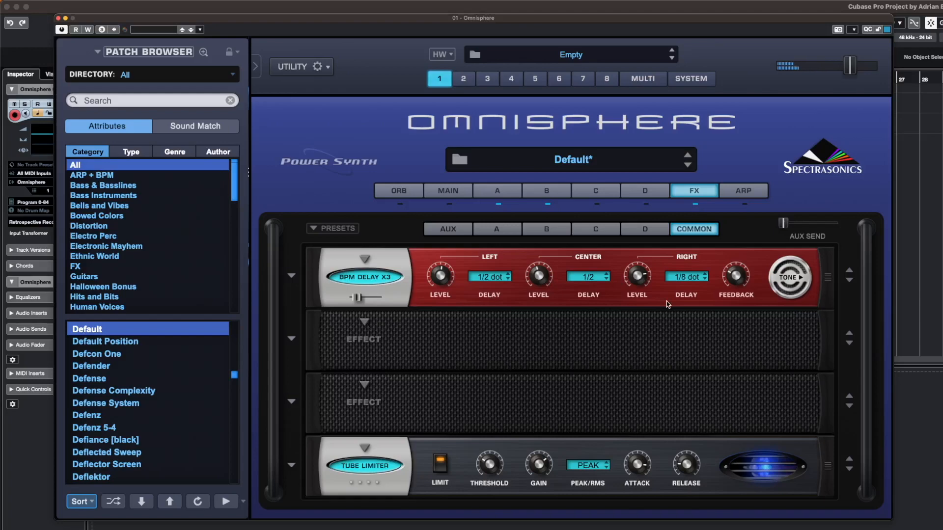
pyautogui.click(790, 280)
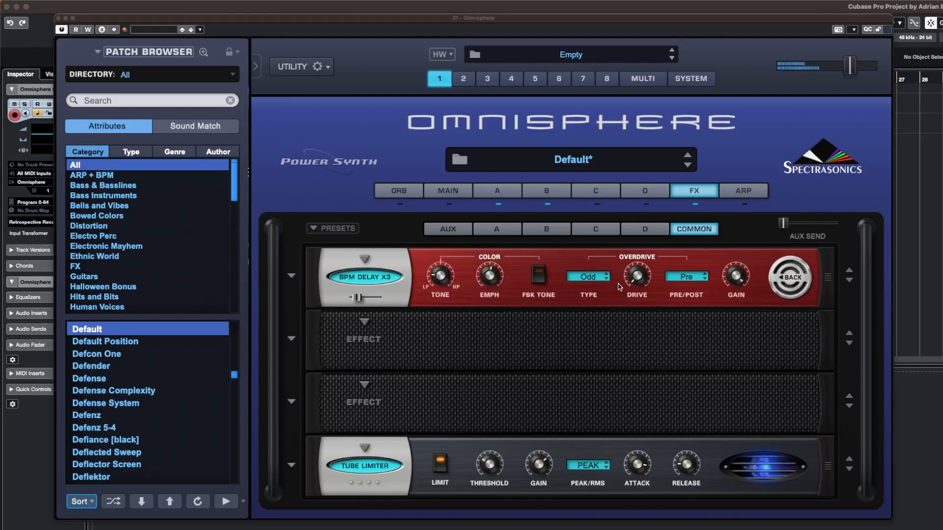
pyautogui.click(436, 278)
pyautogui.moveTo(435, 276); pyautogui.dragTo(438, 269)
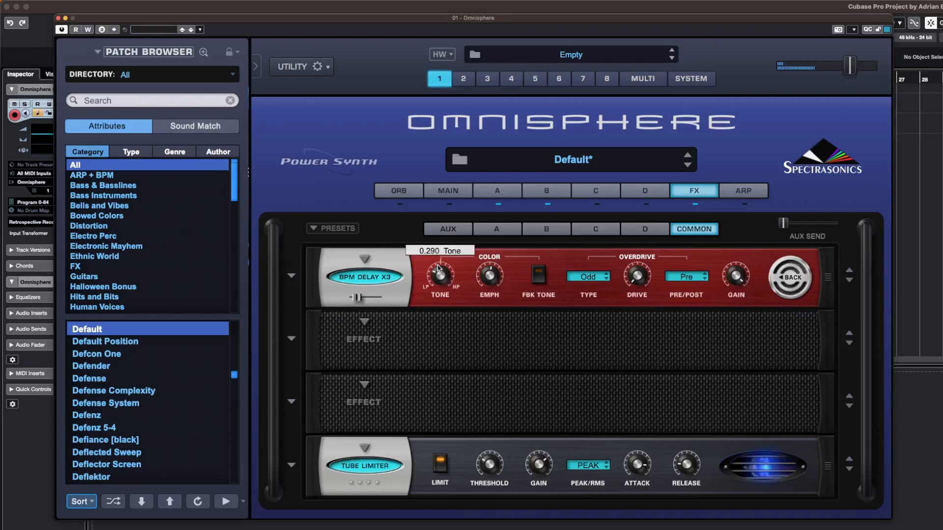
# - Load the Radio Delay into the common rack's second effect slot and raise its mix level
pyautogui.click(364, 322)
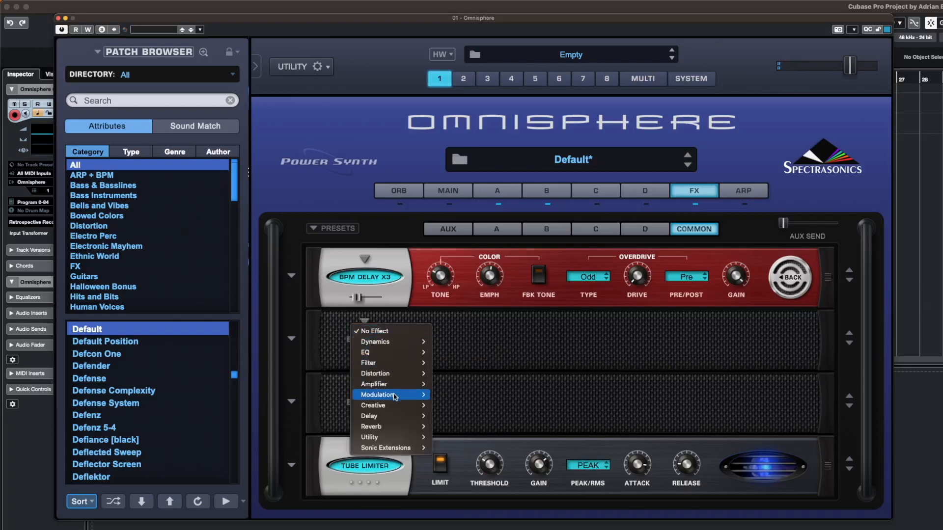
pyautogui.moveTo(393, 416)
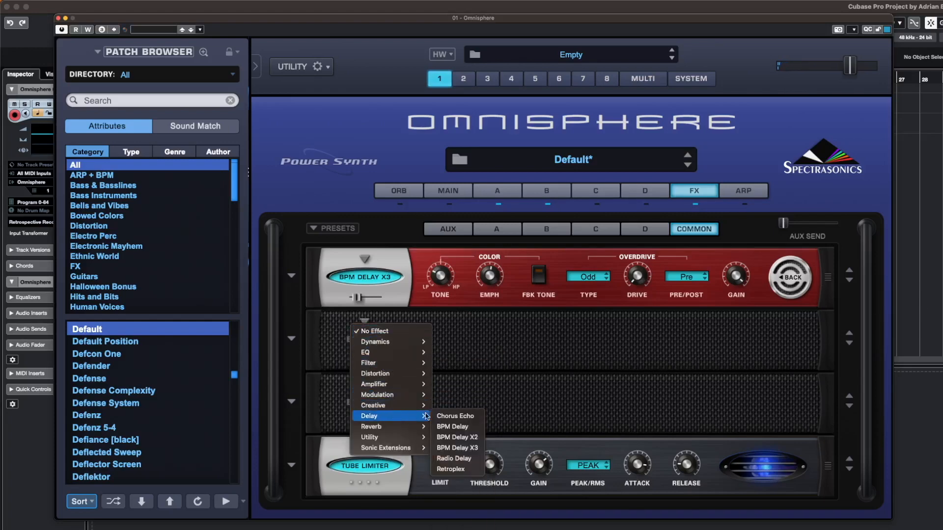
pyautogui.click(457, 458)
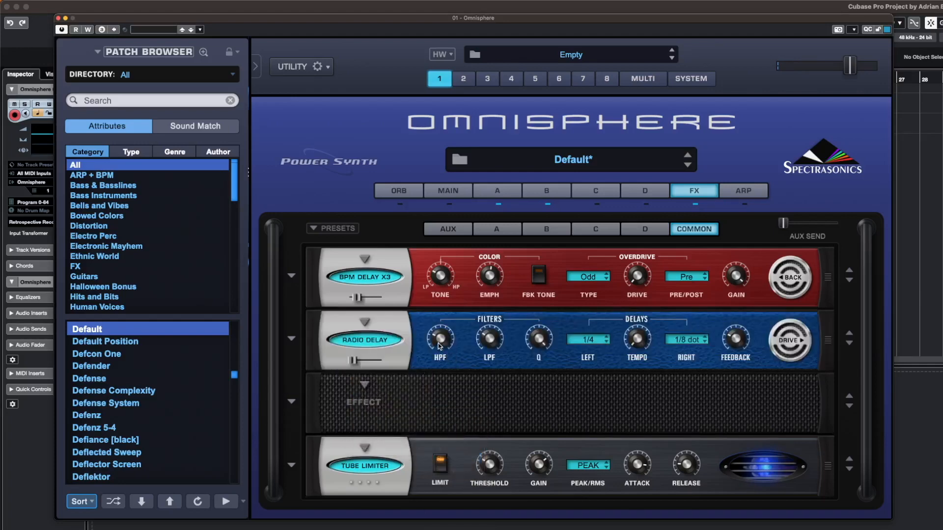
pyautogui.moveTo(354, 361); pyautogui.dragTo(370, 365)
# - Adjust the Radio Delay's high-pass and low-pass filters and set its left delay time to 1/16
pyautogui.moveTo(442, 357)
pyautogui.moveTo(442, 357); pyautogui.dragTo(444, 364)
pyautogui.moveTo(491, 339)
pyautogui.moveTo(491, 339); pyautogui.dragTo(541, 526)
pyautogui.click(598, 341)
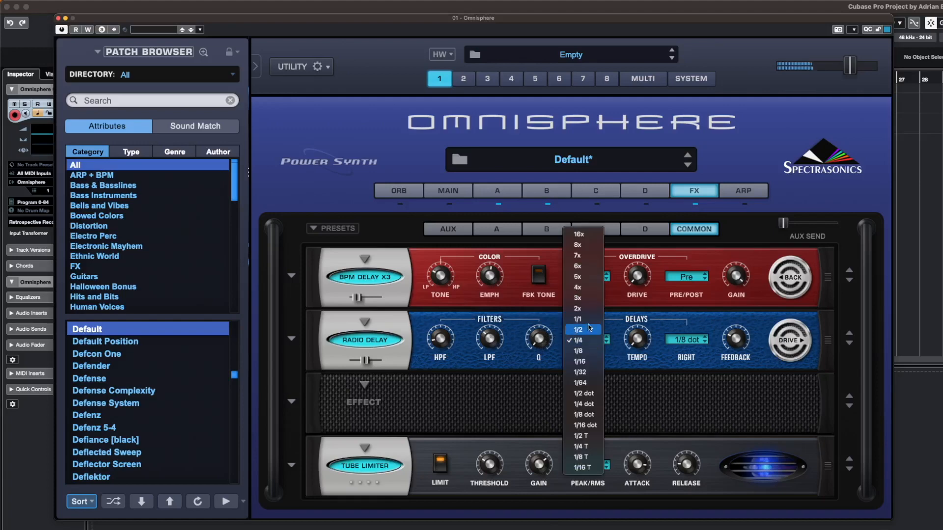
pyautogui.click(587, 360)
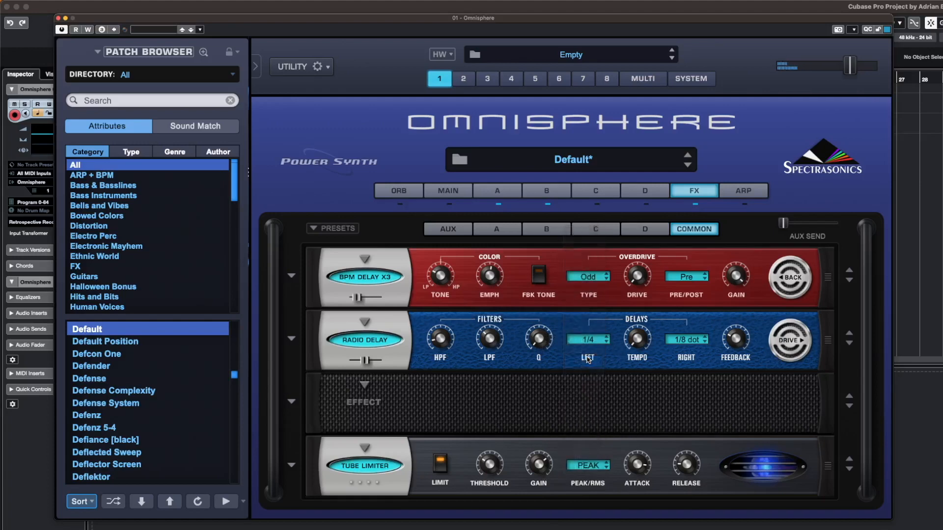
pyautogui.click(704, 344)
pyautogui.click(691, 341)
# - Raise the Radio Delay's feedback and bring up its drive controls
pyautogui.moveTo(736, 342)
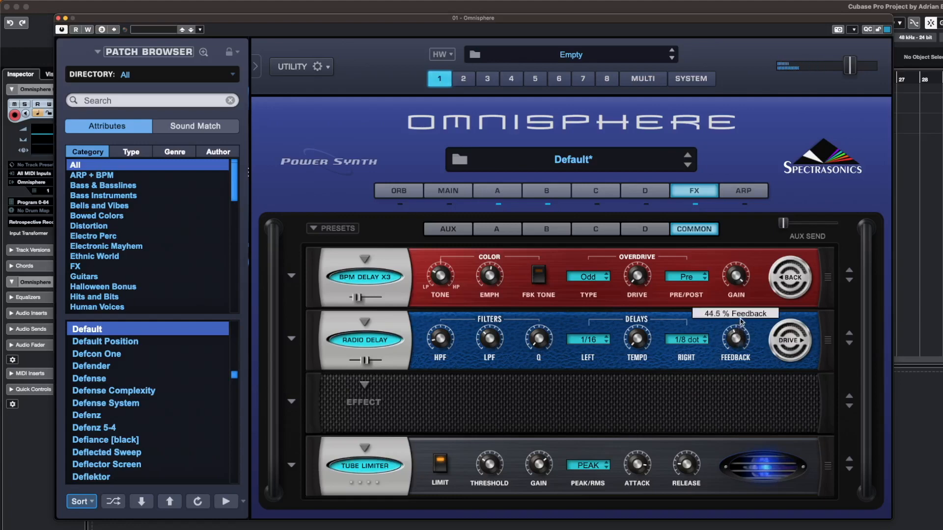
pyautogui.moveTo(742, 315); pyautogui.dragTo(741, 309)
pyautogui.click(796, 350)
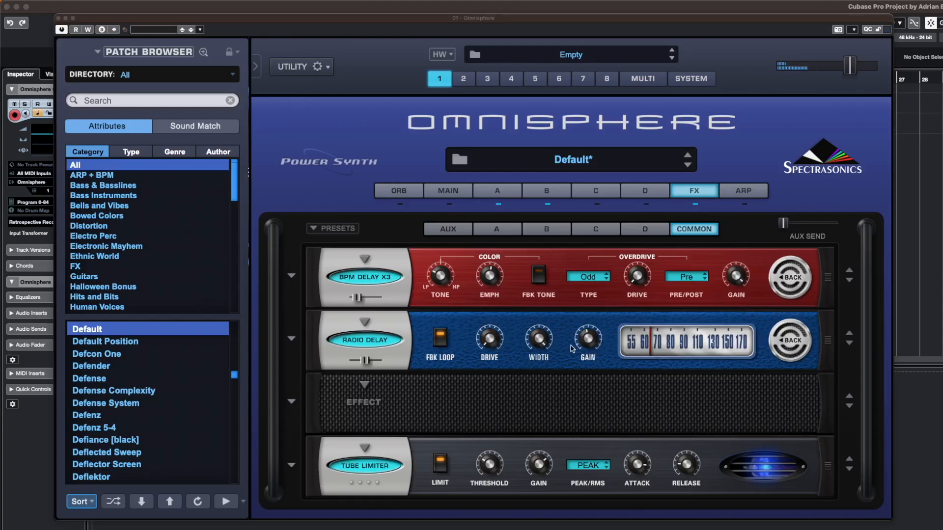
pyautogui.click(588, 339)
# - Load the Precision Compressor into the common rack's third effect slot and check its controls
pyautogui.click(363, 387)
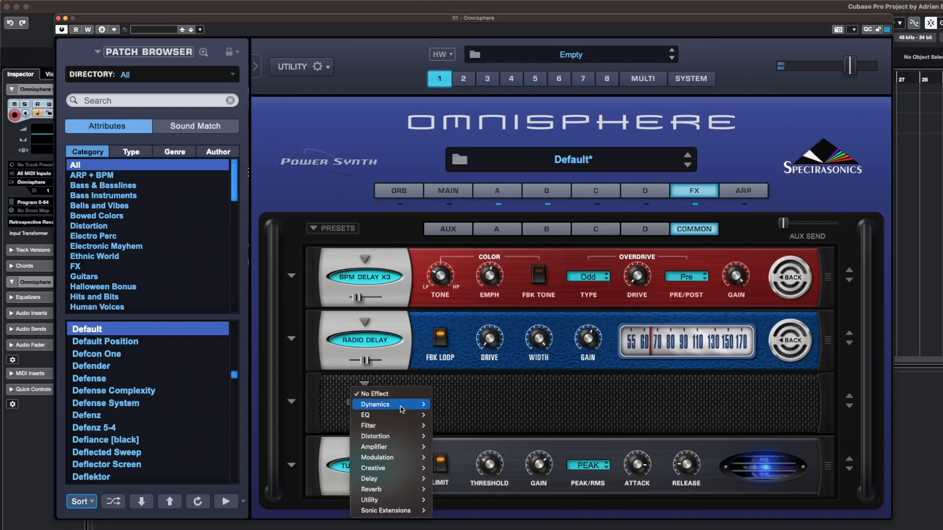
pyautogui.moveTo(402, 409)
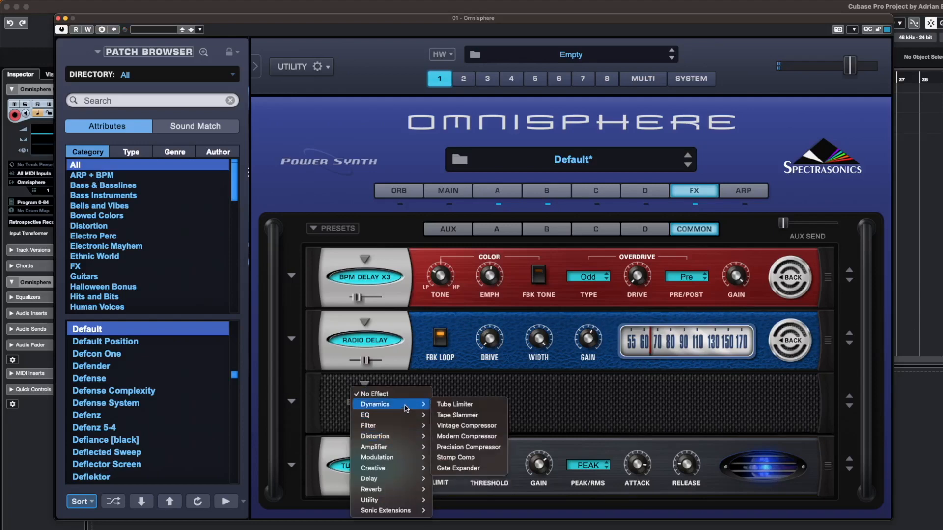
pyautogui.click(484, 447)
pyautogui.moveTo(446, 391)
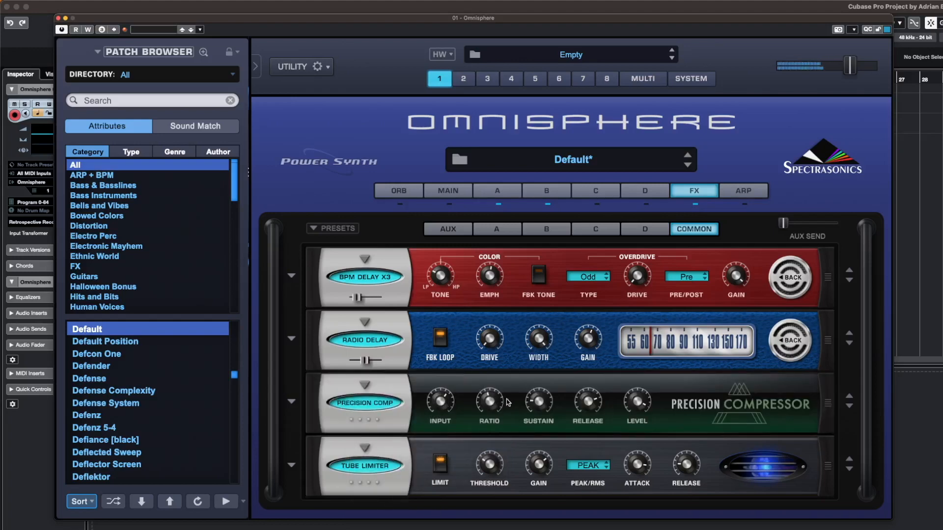
pyautogui.moveTo(598, 406)
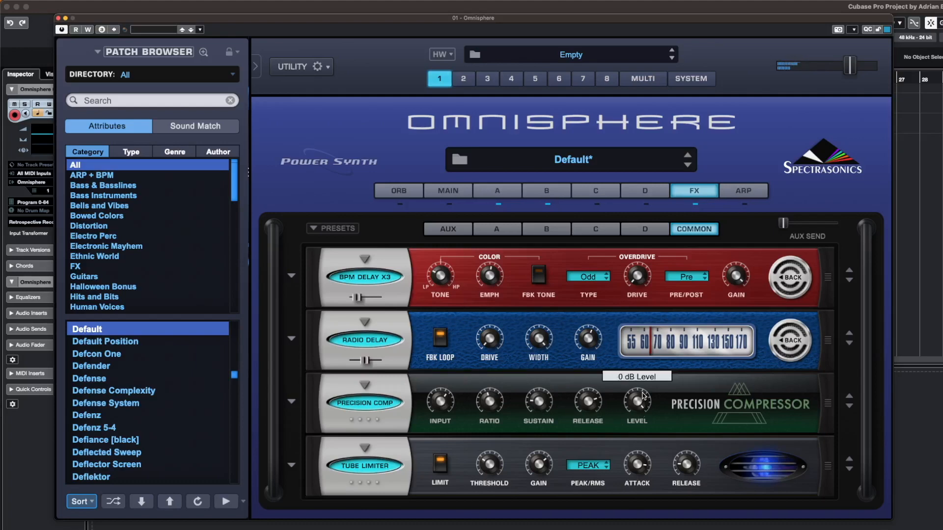
# - Lower layer B's mix level and bring layer A's mix level down to -13.1 dB
pyautogui.click(555, 193)
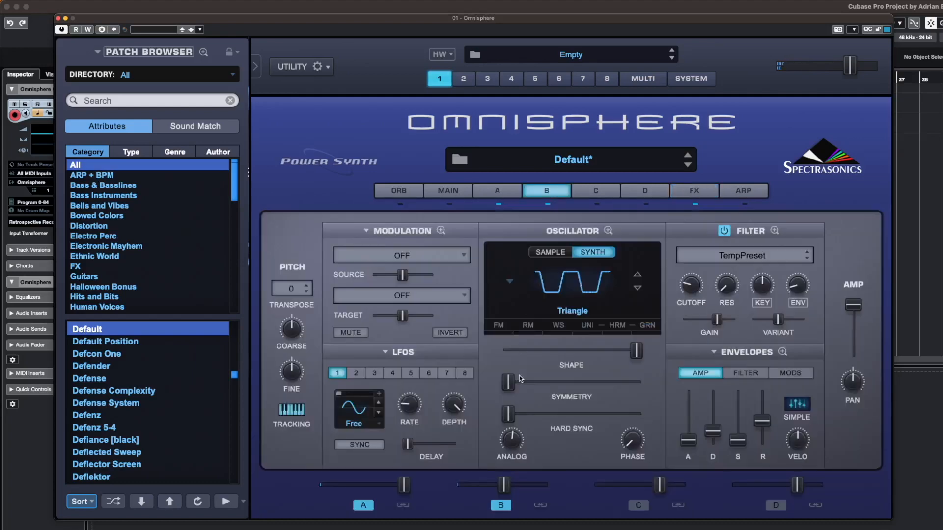
pyautogui.moveTo(503, 485); pyautogui.dragTo(480, 487)
pyautogui.moveTo(410, 488); pyautogui.dragTo(371, 494)
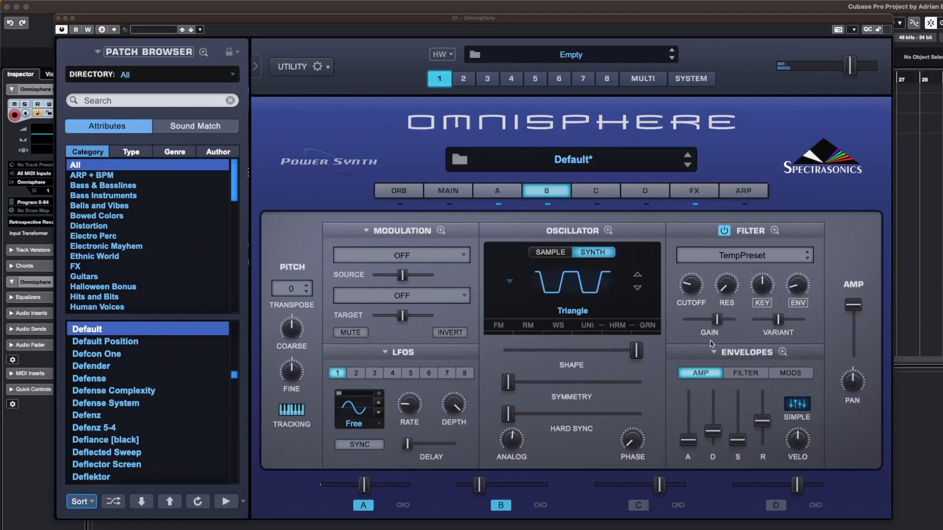
pyautogui.moveTo(364, 492); pyautogui.dragTo(353, 491)
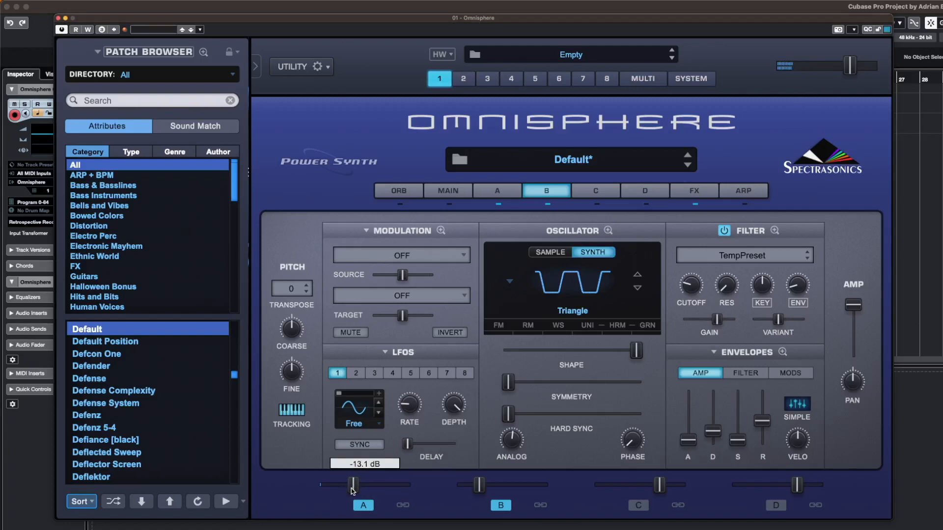
pyautogui.moveTo(482, 490); pyautogui.dragTo(483, 489)
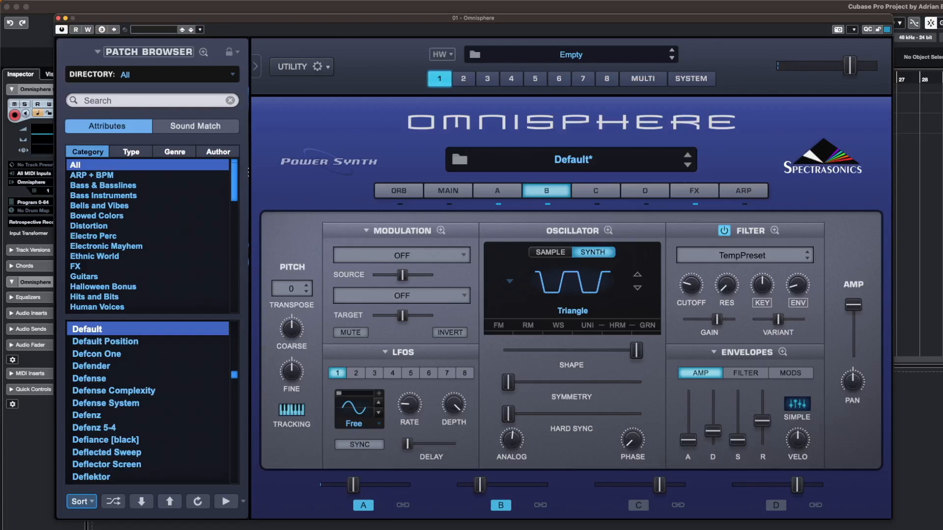
pyautogui.click(441, 231)
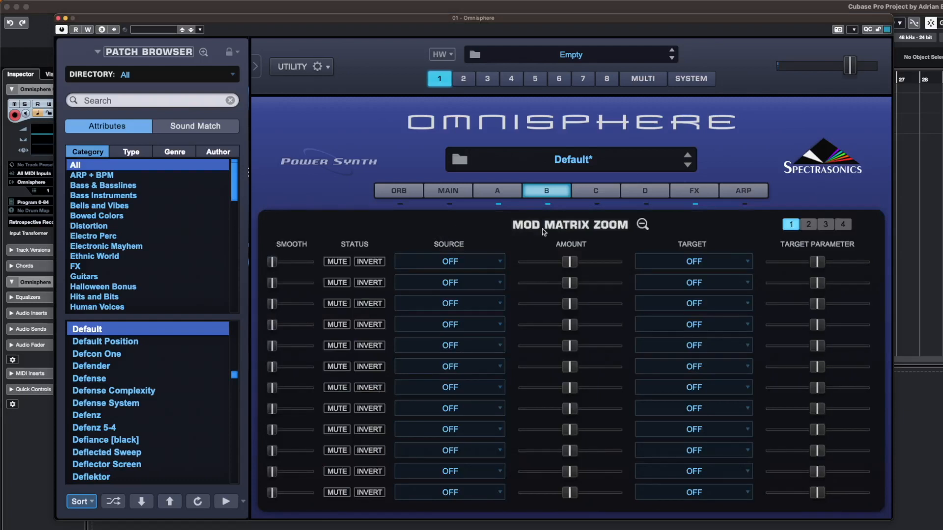
pyautogui.click(641, 224)
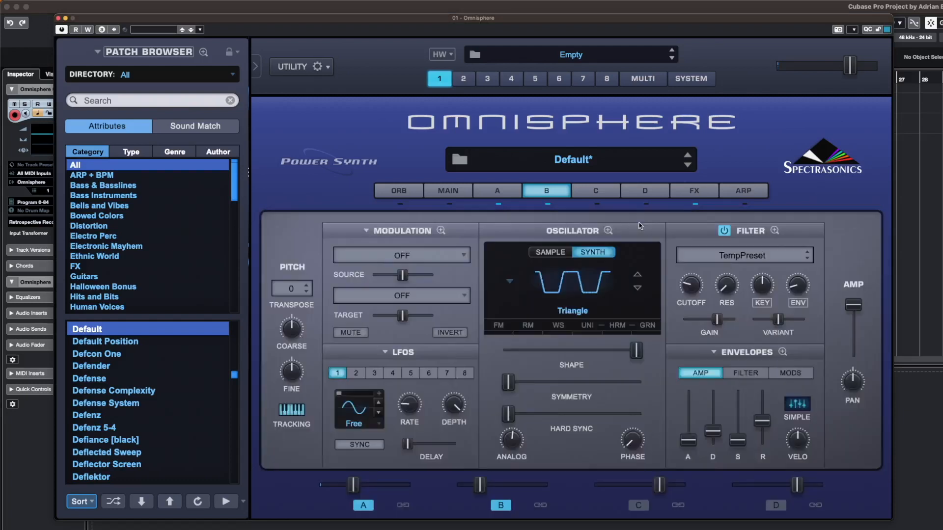
pyautogui.rightClick(691, 287)
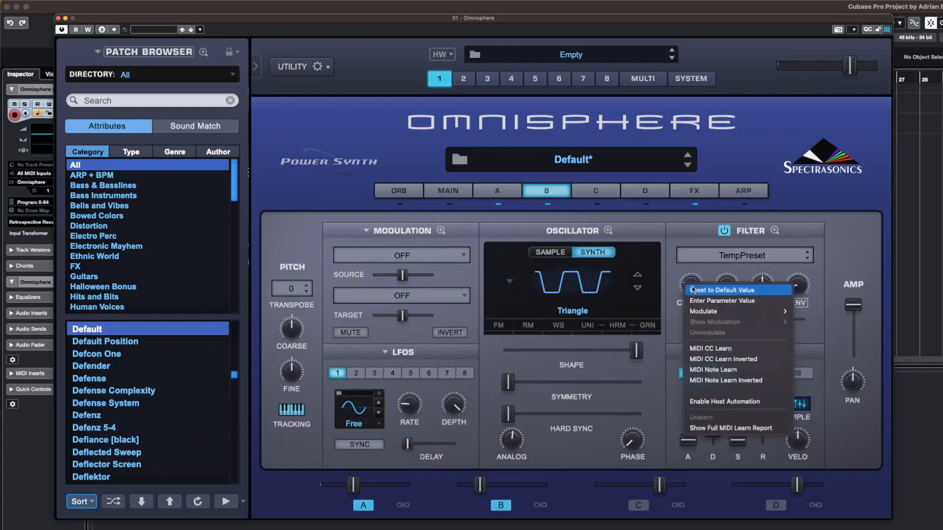
pyautogui.click(480, 234)
# - Open the enlarged modulation matrix and set the first row's source to Wheel
pyautogui.click(442, 231)
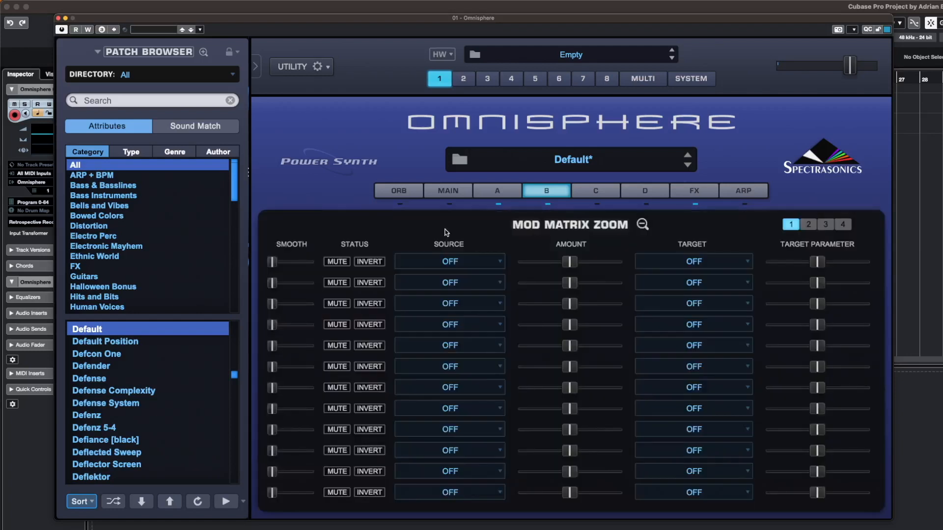
pyautogui.click(465, 260)
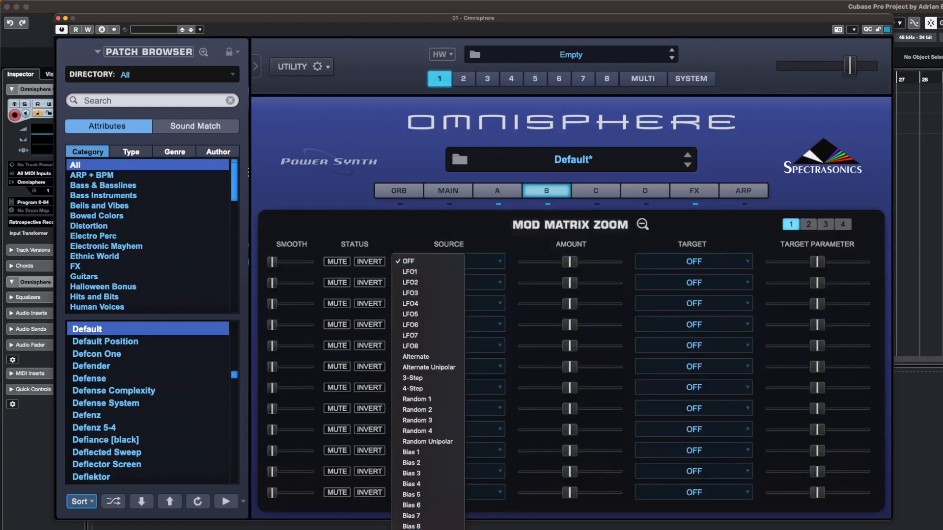
pyautogui.scroll(-1, 428, 387)
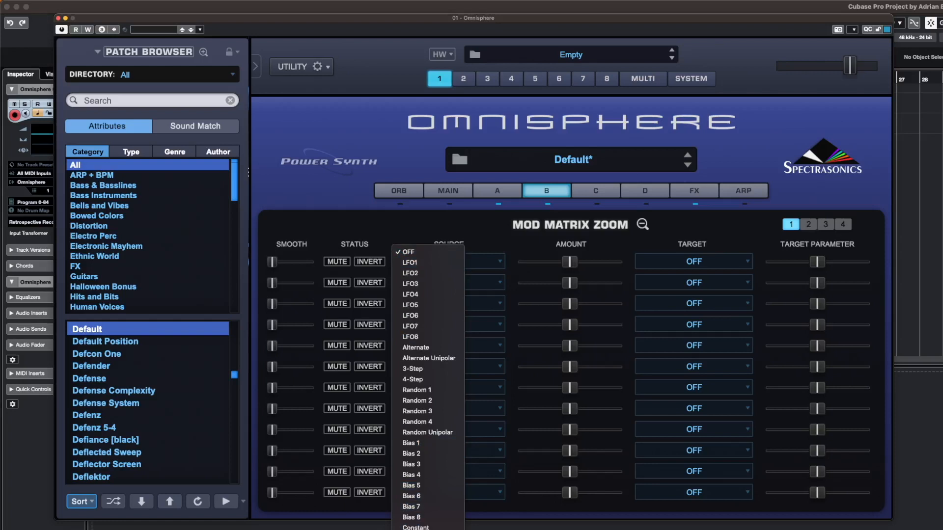
# - Switch the matrix to layer A and set the Wheel row's target to the layer effect BPM Delay - Mix
pyautogui.click(702, 263)
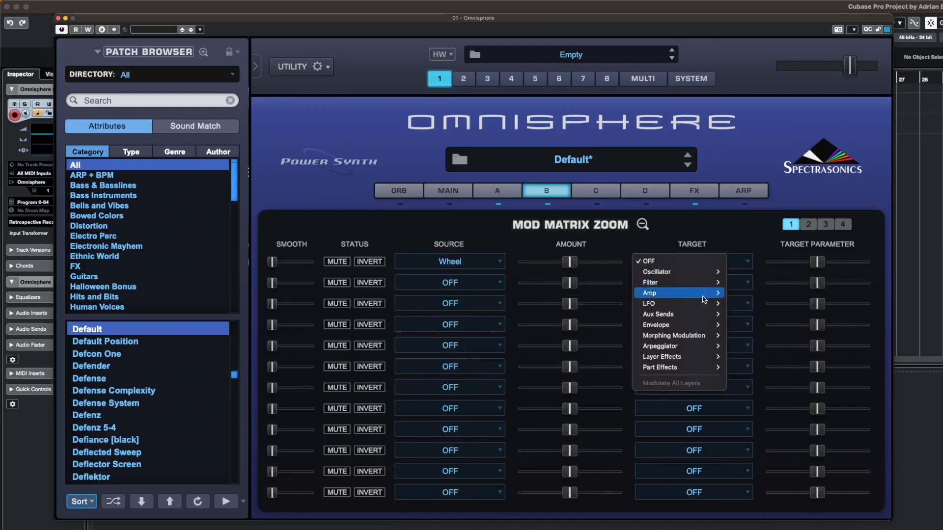
pyautogui.moveTo(699, 362)
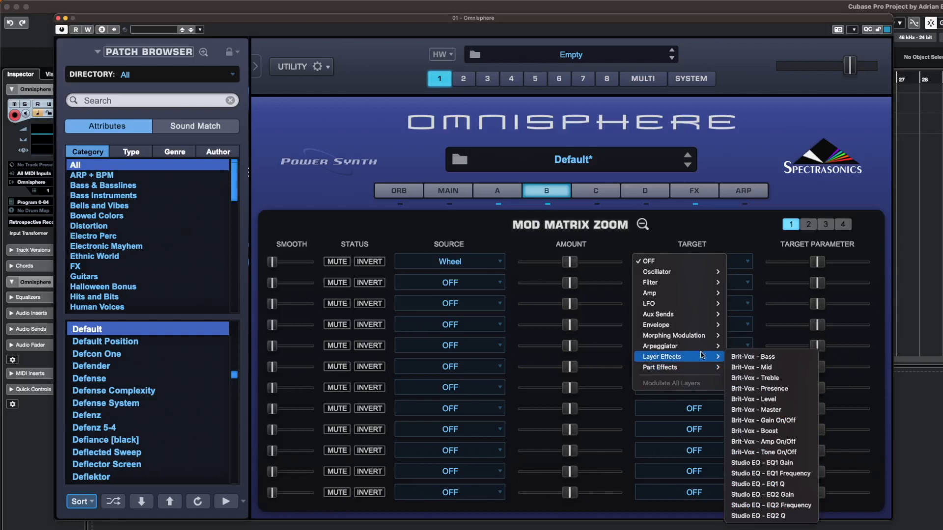
pyautogui.click(512, 192)
pyautogui.click(511, 196)
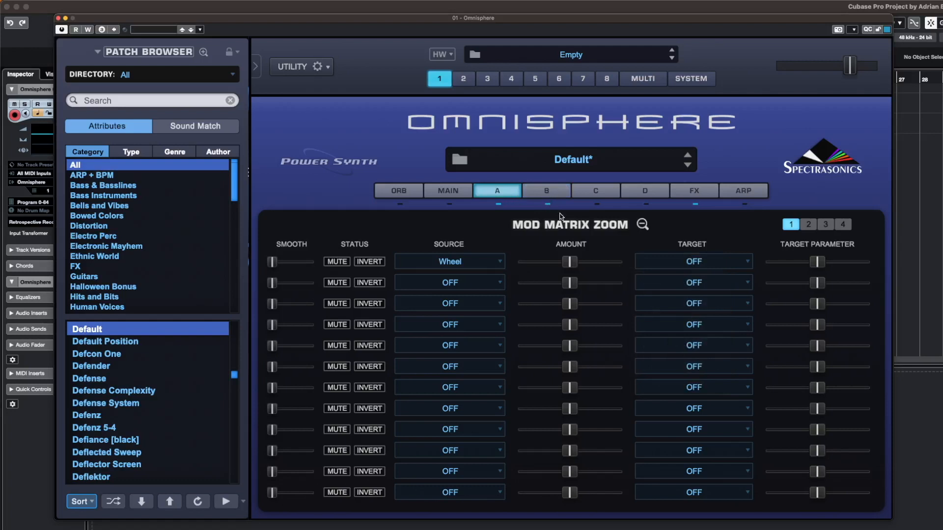
pyautogui.click(686, 257)
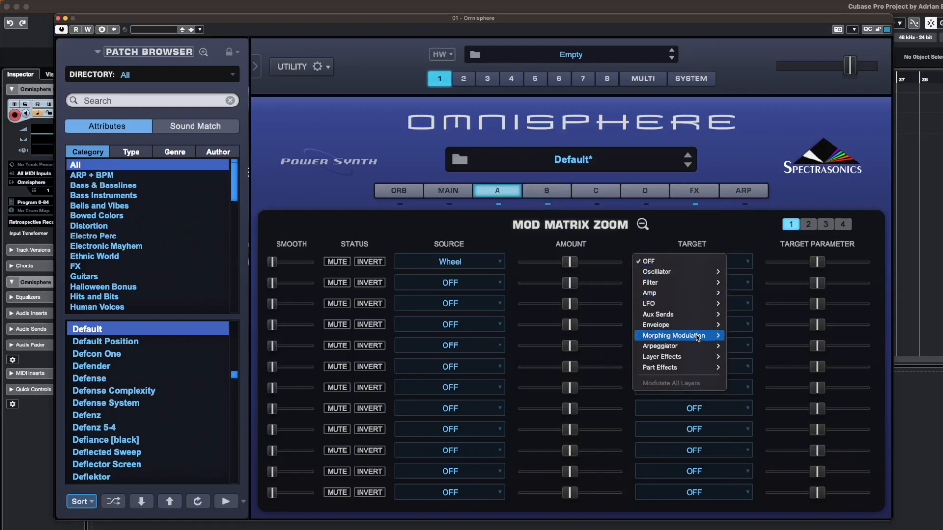
pyautogui.moveTo(697, 356)
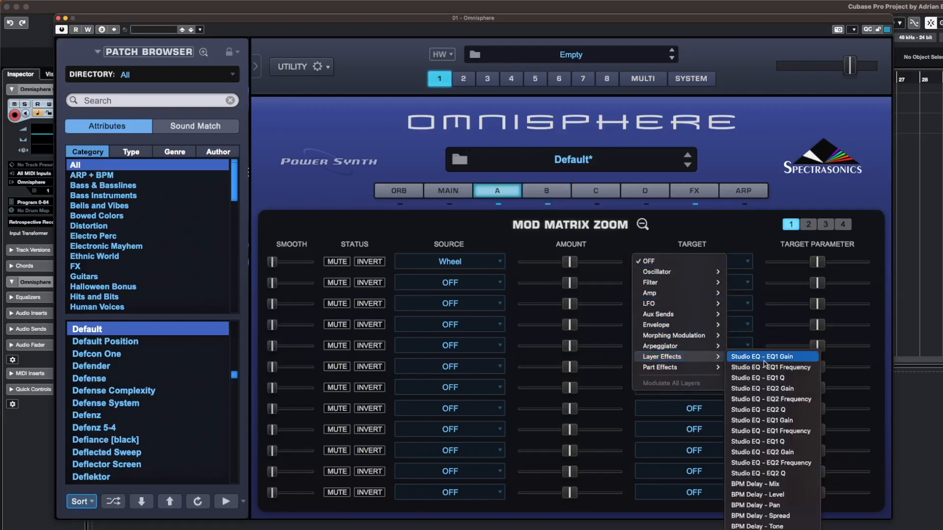
pyautogui.click(778, 486)
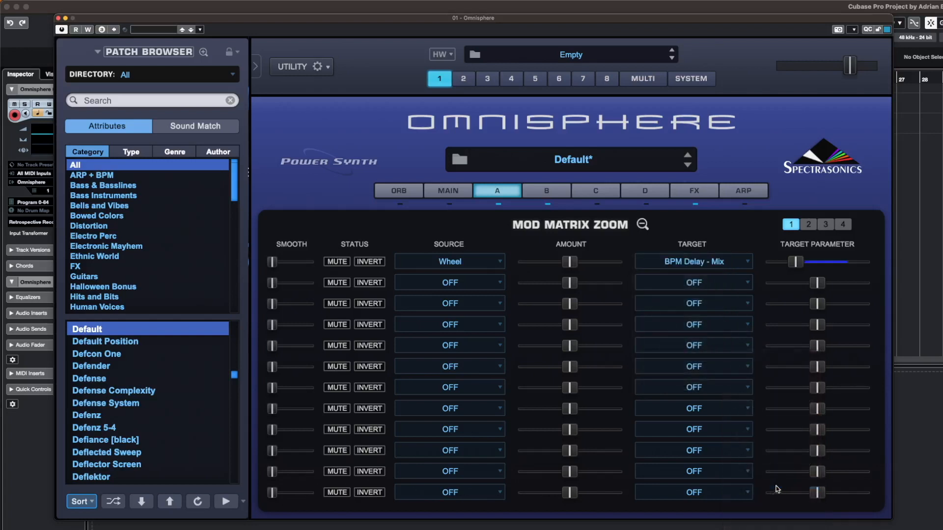
# - Examine the layer effect targets available for layer B, and compare the effects in the layer A and layer B racks
pyautogui.click(558, 193)
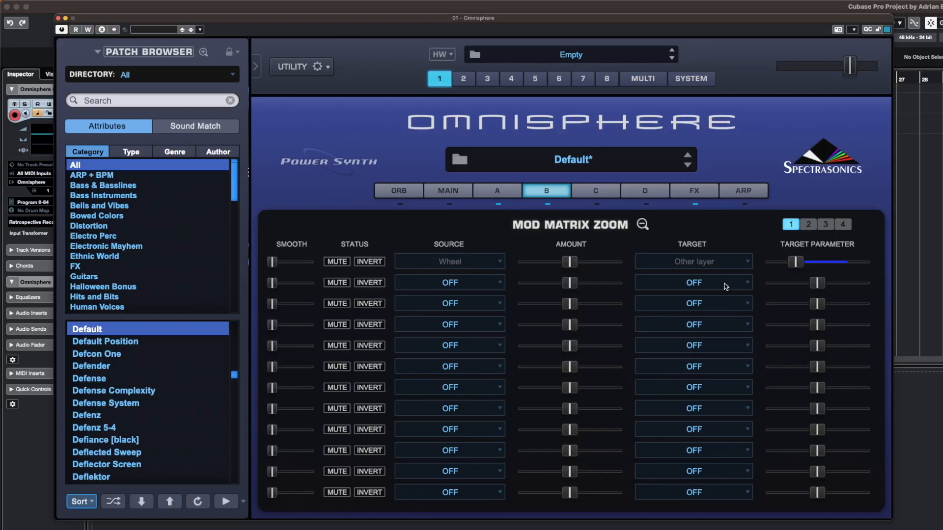
pyautogui.click(707, 283)
pyautogui.moveTo(700, 362)
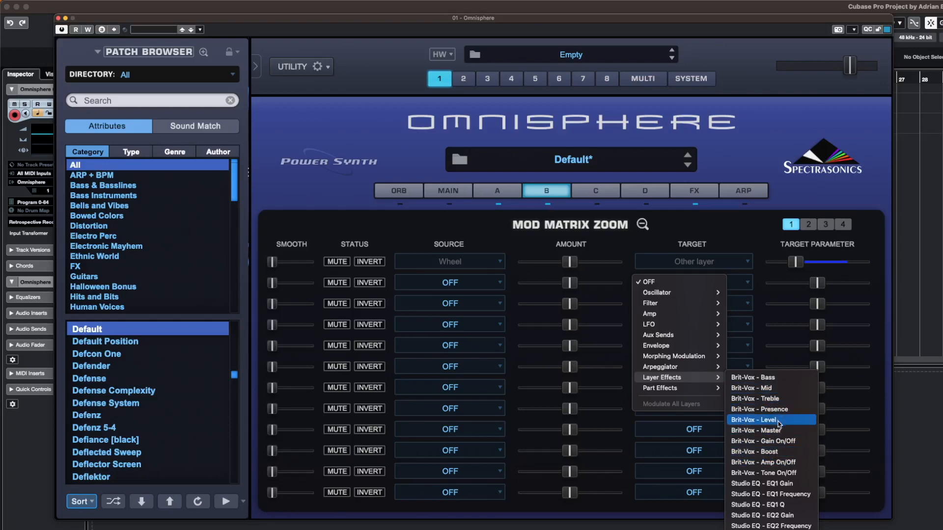
pyautogui.click(690, 194)
pyautogui.click(690, 194)
pyautogui.click(497, 228)
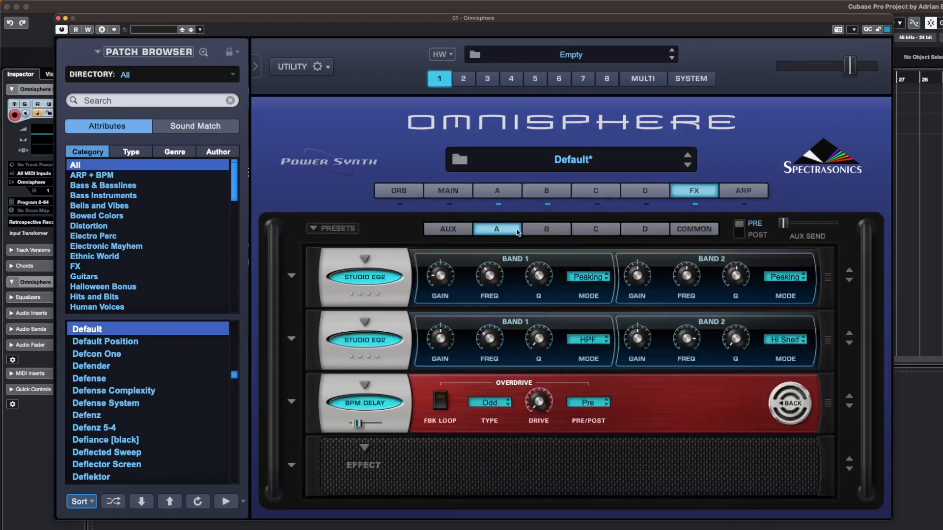
pyautogui.click(549, 230)
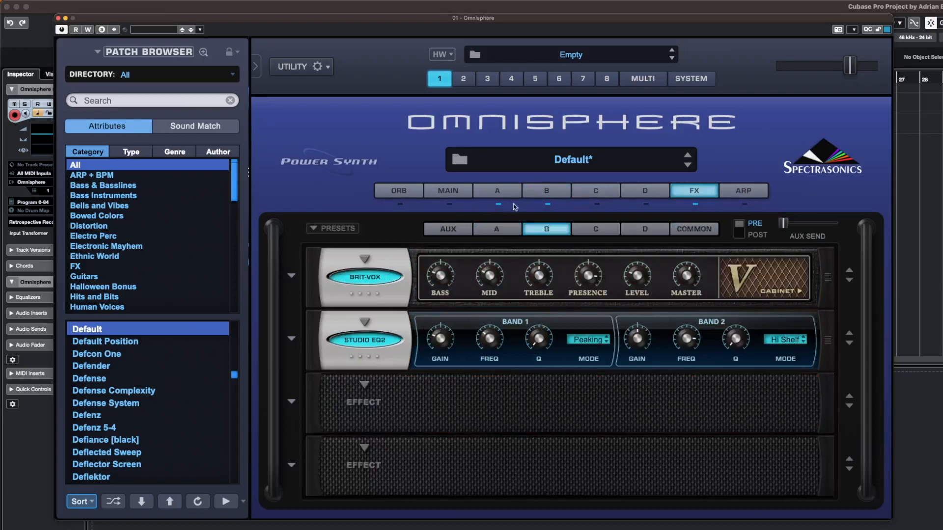
# - In layer A's modulation matrix, lower the BPM Delay - Mix base level and reduce the Wheel row's modulation amount
pyautogui.click(504, 191)
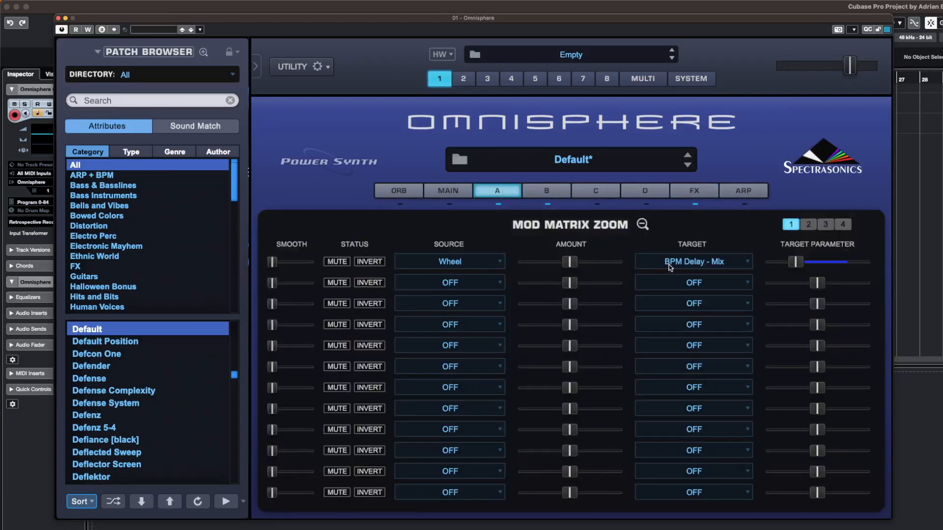
pyautogui.moveTo(795, 262); pyautogui.dragTo(774, 268)
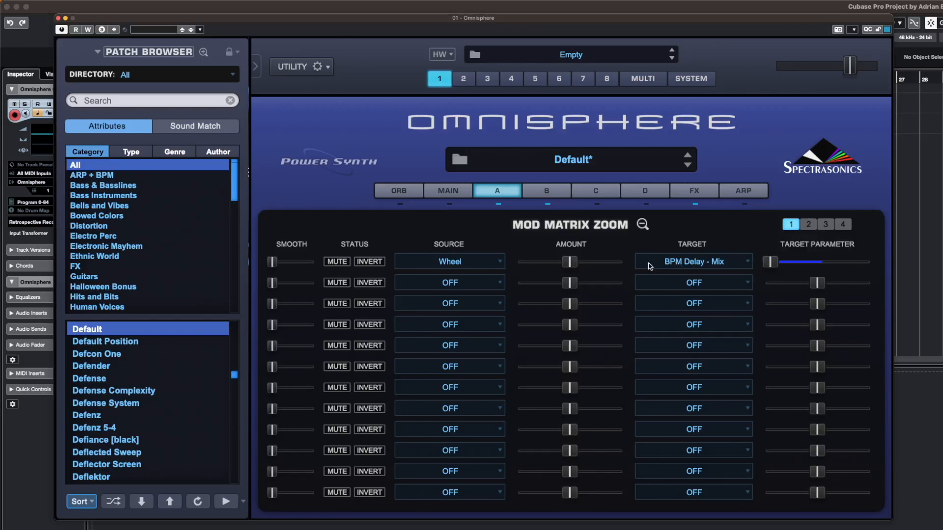
pyautogui.moveTo(572, 263); pyautogui.dragTo(547, 264)
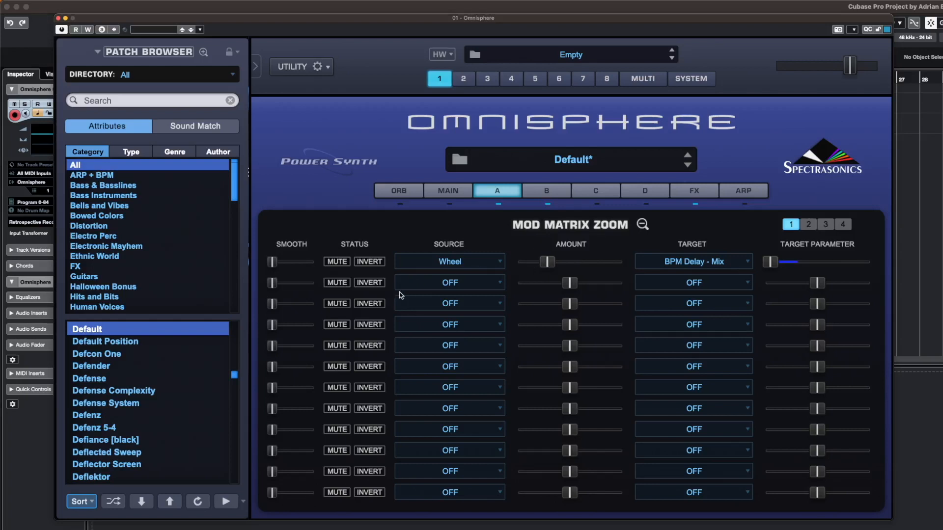
# - Route Random 1 to the oscillator's Sample Timbre in layer A's second matrix row and reduce its modulation amount
pyautogui.click(440, 284)
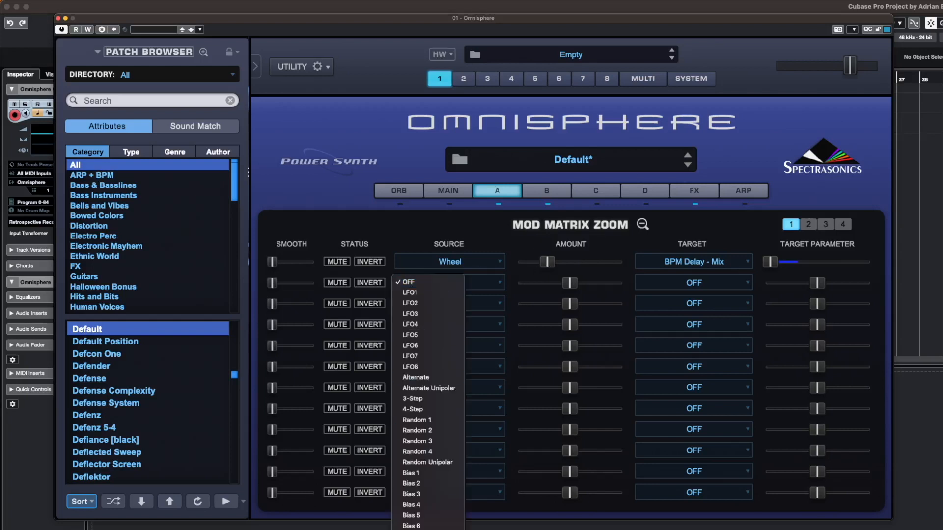
pyautogui.scroll(-3, 428, 403)
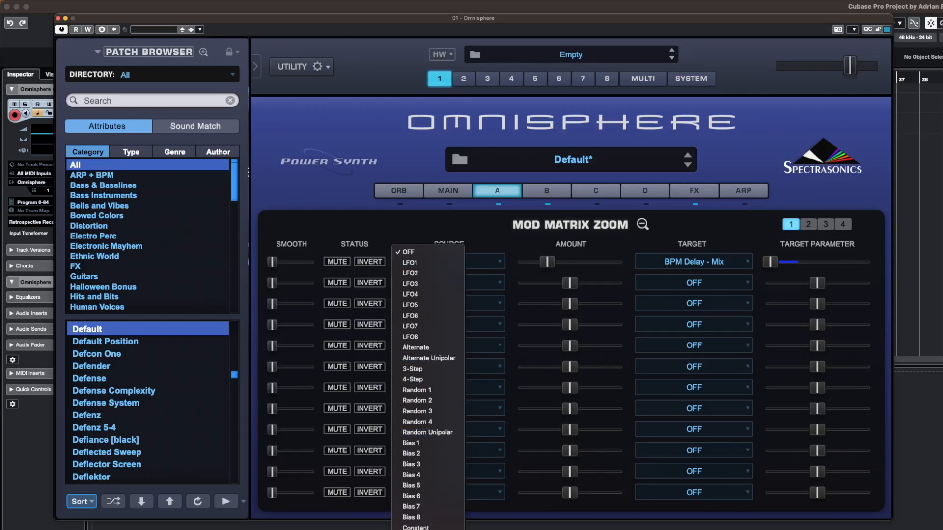
pyautogui.click(445, 392)
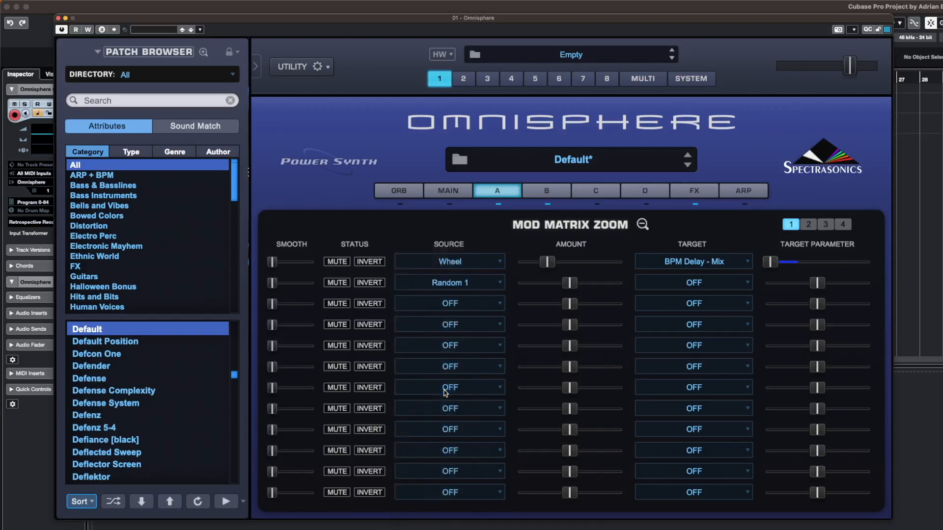
pyautogui.click(722, 287)
pyautogui.moveTo(709, 298)
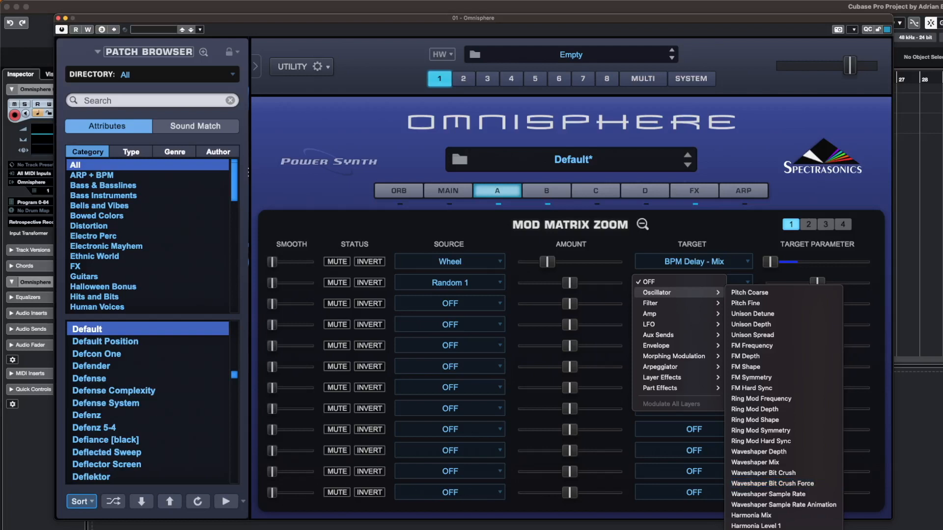
pyautogui.click(766, 528)
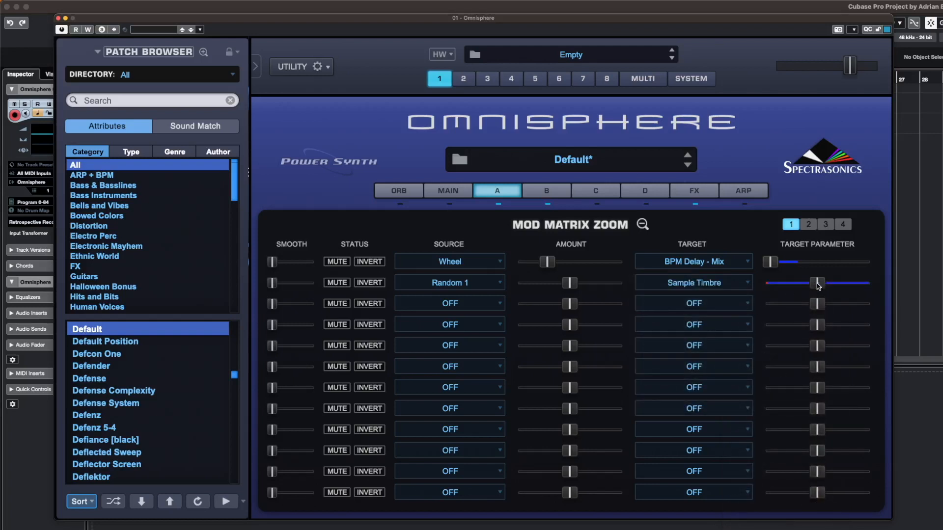
pyautogui.moveTo(576, 285); pyautogui.dragTo(540, 283)
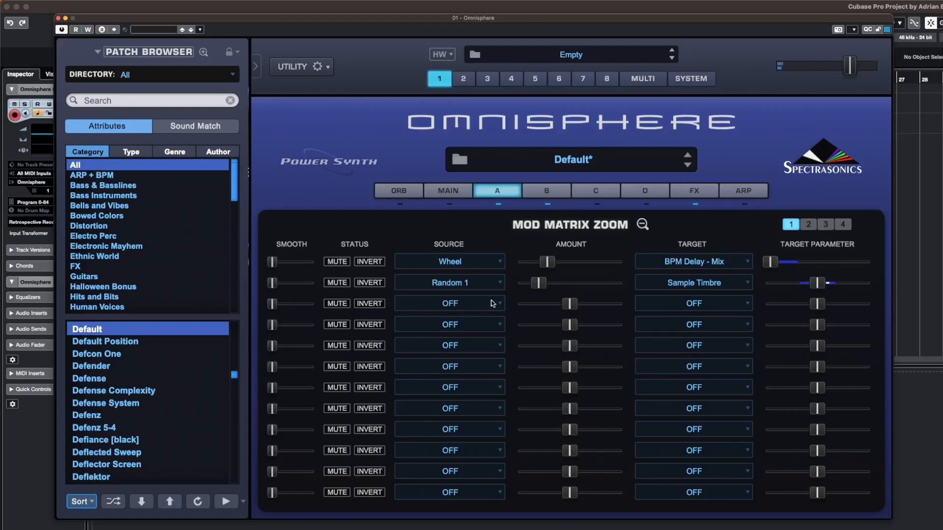
# - For layer B, route Random 2 to the oscillator's Sample Timbre in the third matrix row and reduce its modulation amount
pyautogui.click(549, 194)
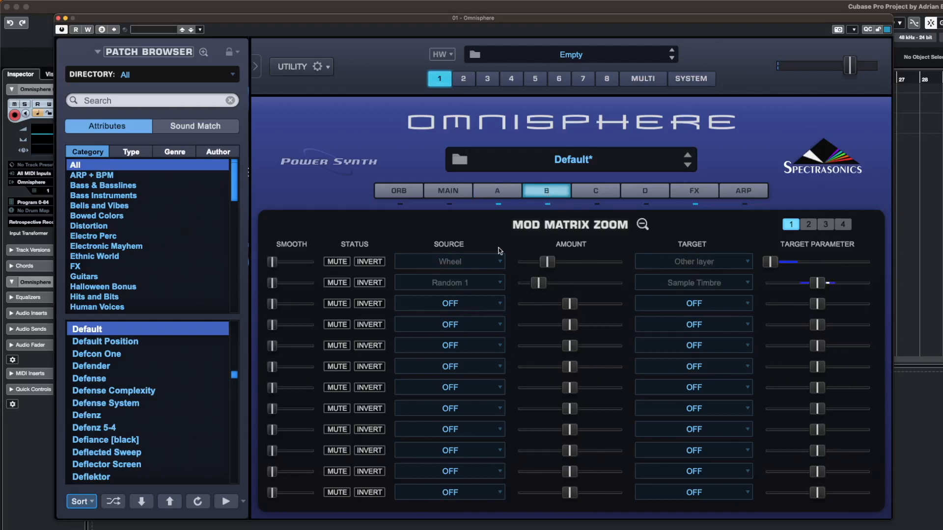
pyautogui.click(466, 310)
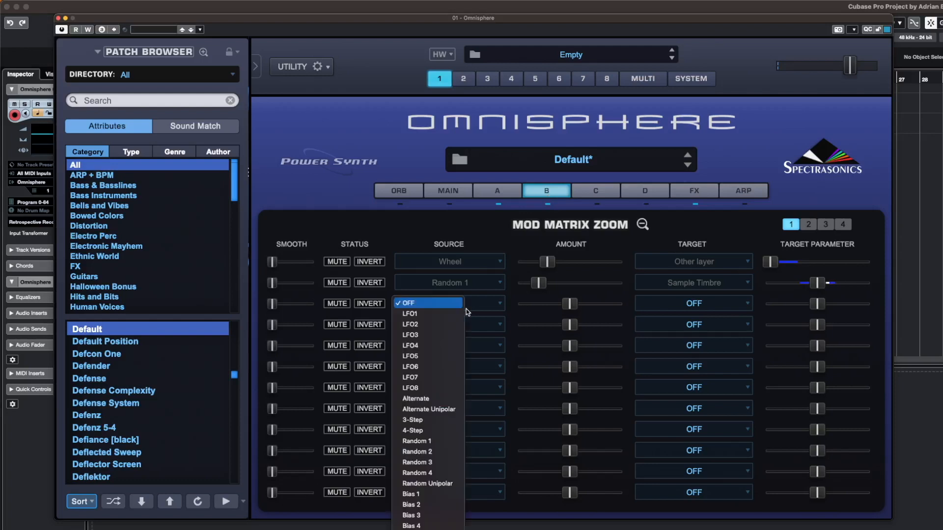
pyautogui.click(434, 452)
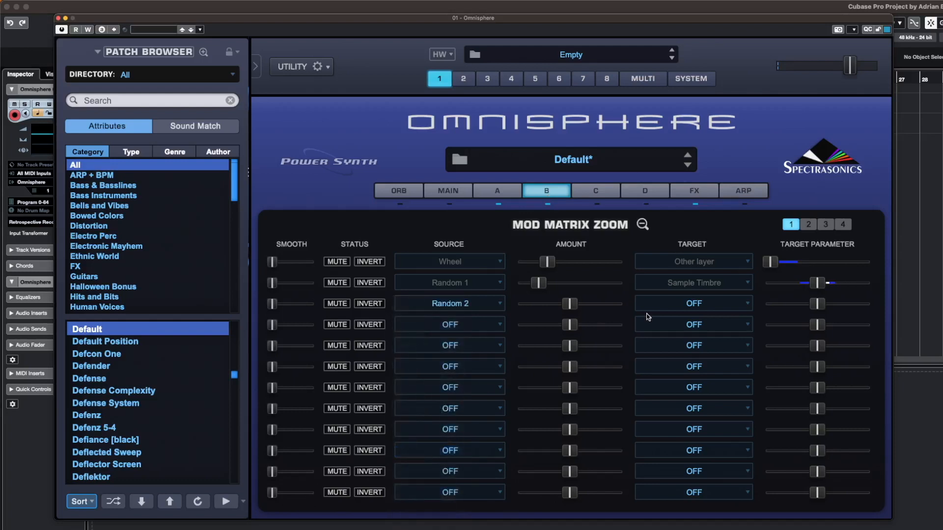
pyautogui.click(733, 303)
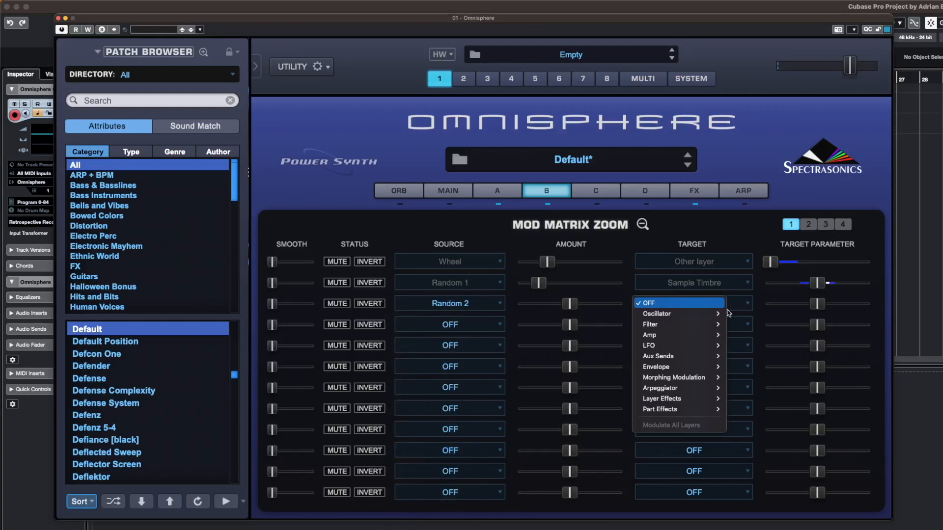
pyautogui.moveTo(710, 328)
pyautogui.moveTo(688, 314)
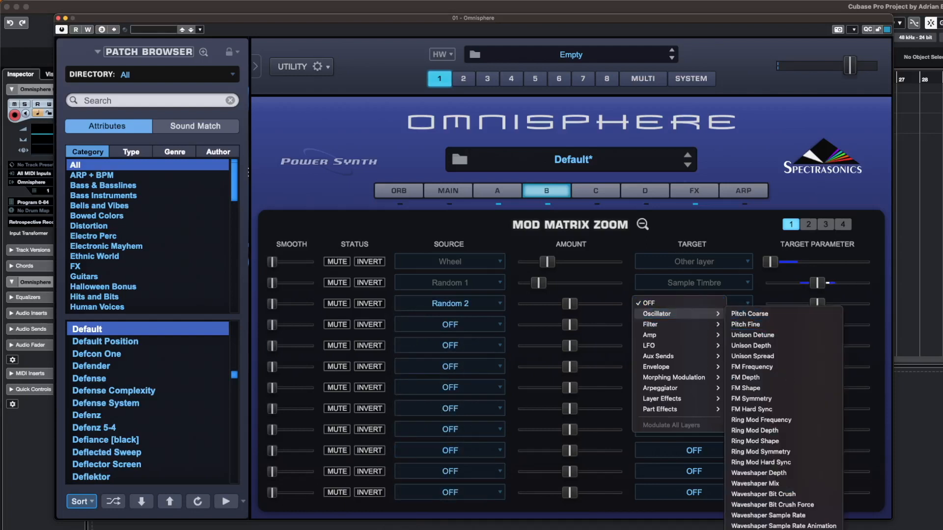
pyautogui.click(756, 528)
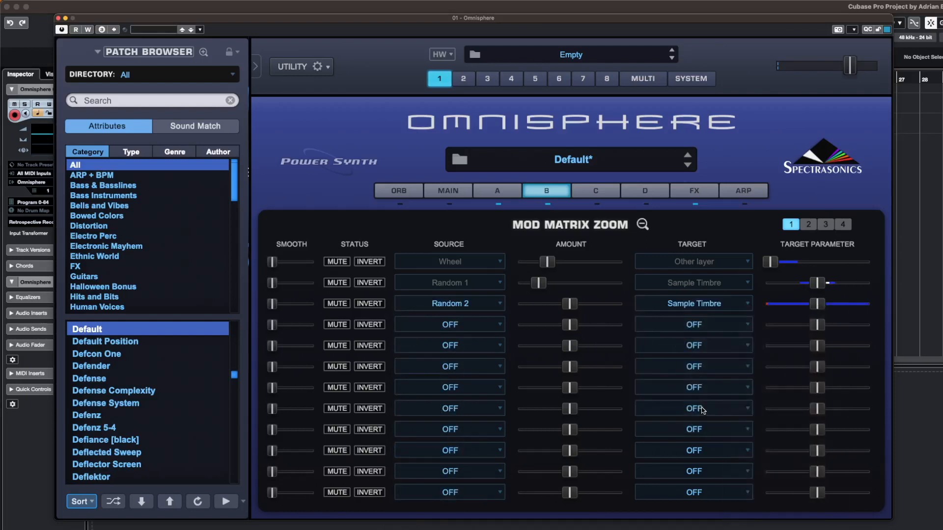
pyautogui.moveTo(572, 305); pyautogui.dragTo(547, 302)
# - Set the fourth matrix row's source to LFO1 for layer A and browse its target categories without choosing one
pyautogui.click(496, 193)
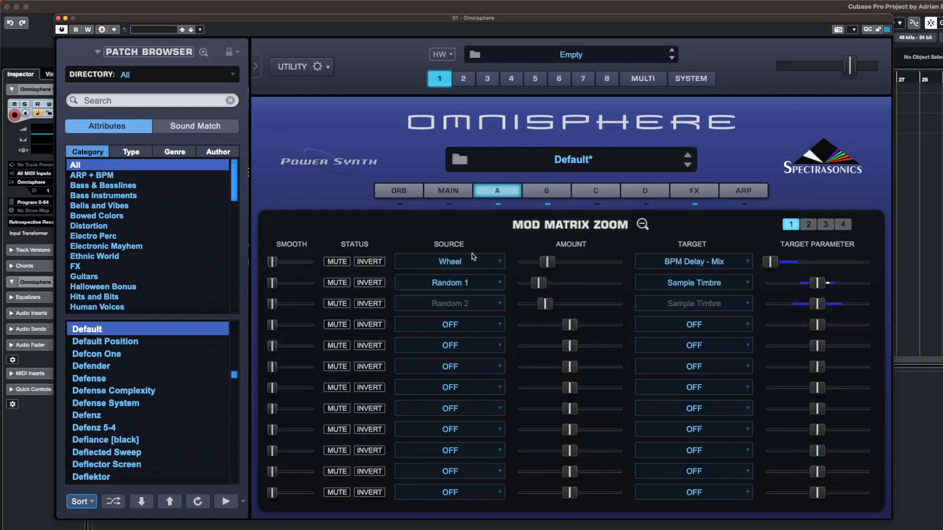
pyautogui.click(464, 332)
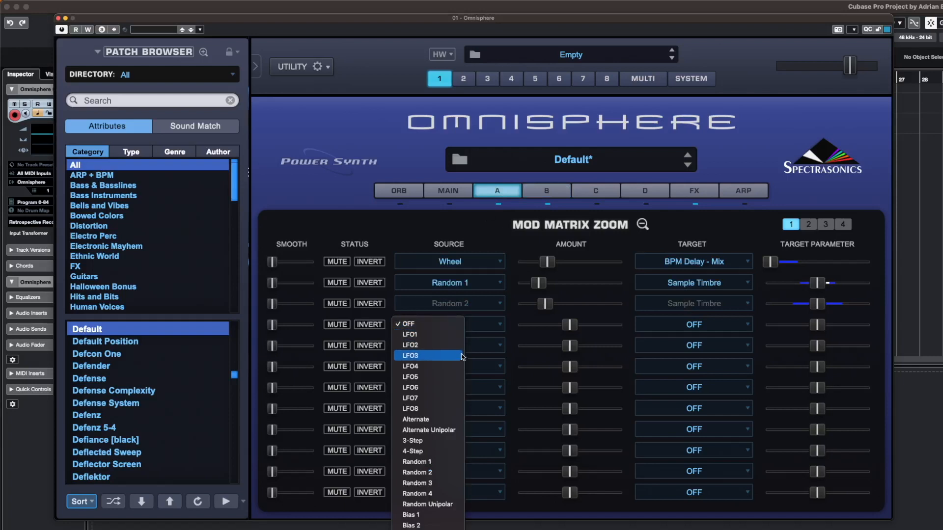
pyautogui.click(442, 336)
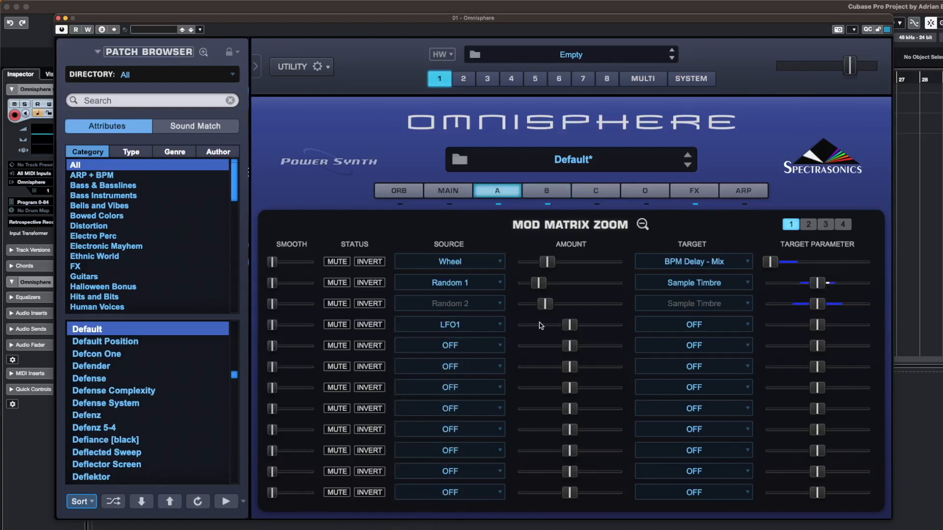
pyautogui.click(676, 331)
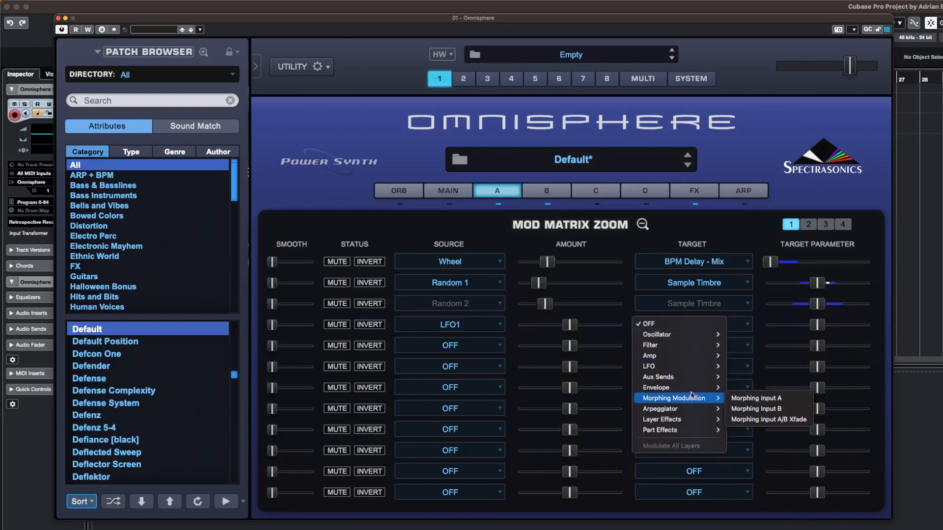
pyautogui.click(629, 251)
# - Turn on the arpeggiator and set its note order to Up/Down
pyautogui.click(745, 193)
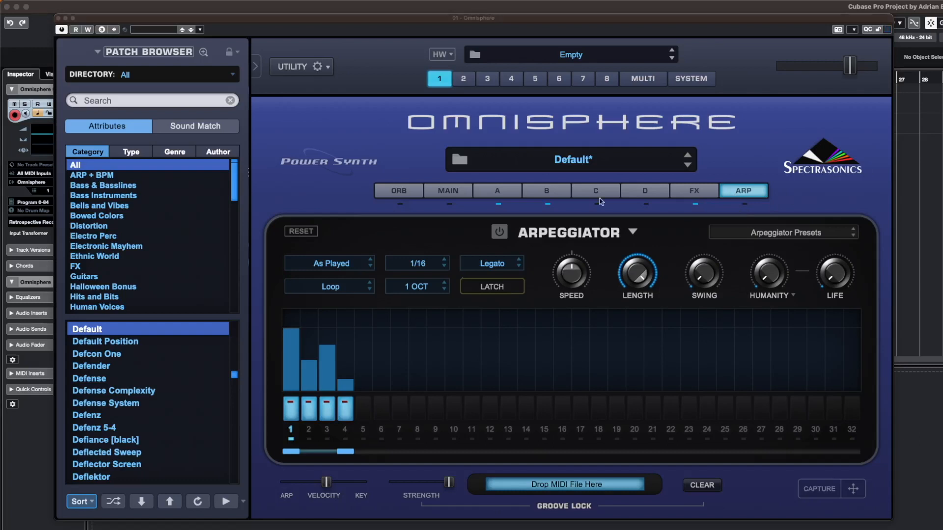
pyautogui.click(320, 265)
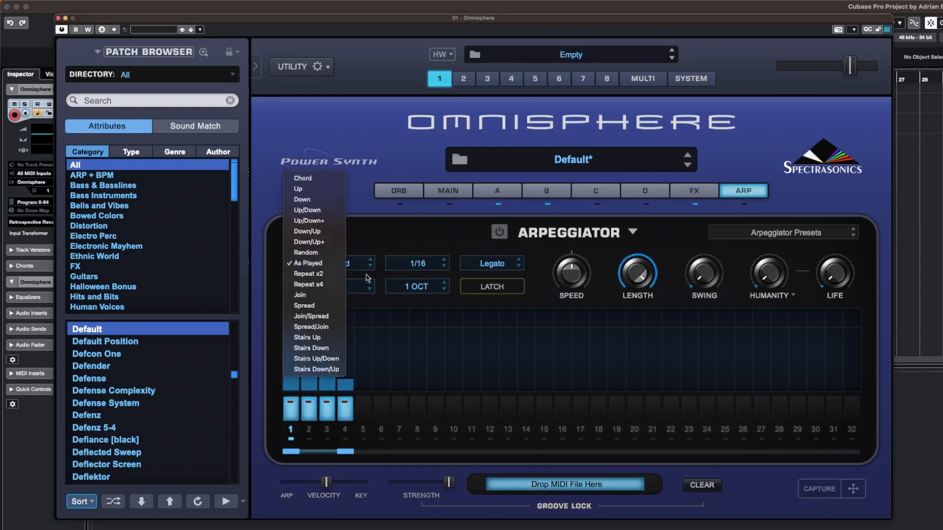
pyautogui.click(424, 312)
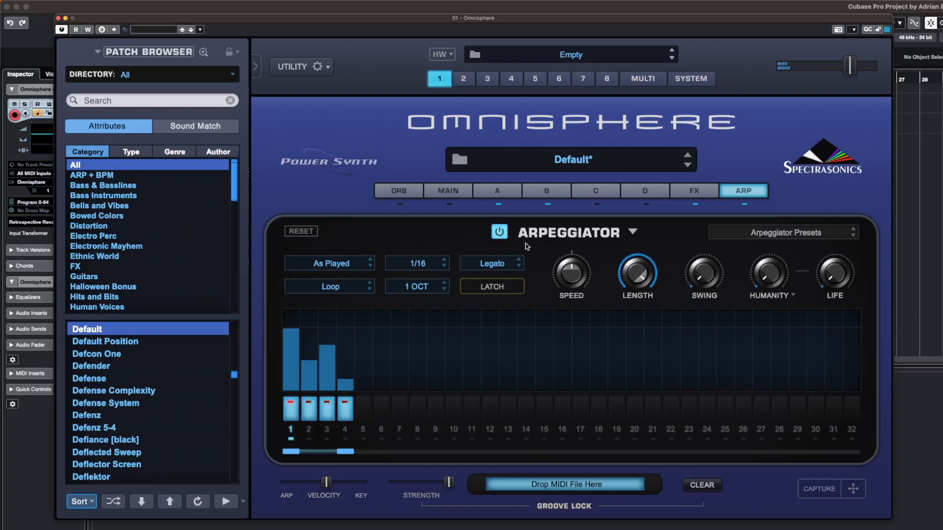
pyautogui.click(346, 267)
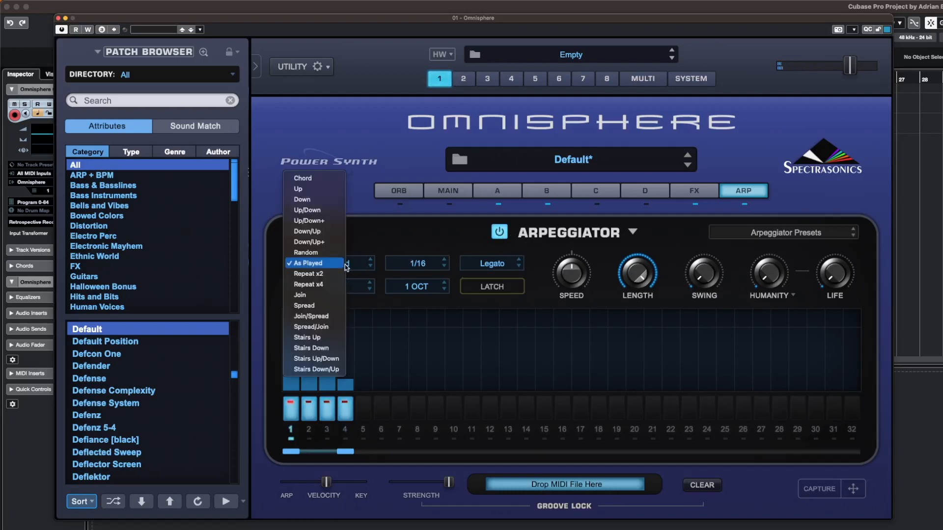
pyautogui.click(321, 210)
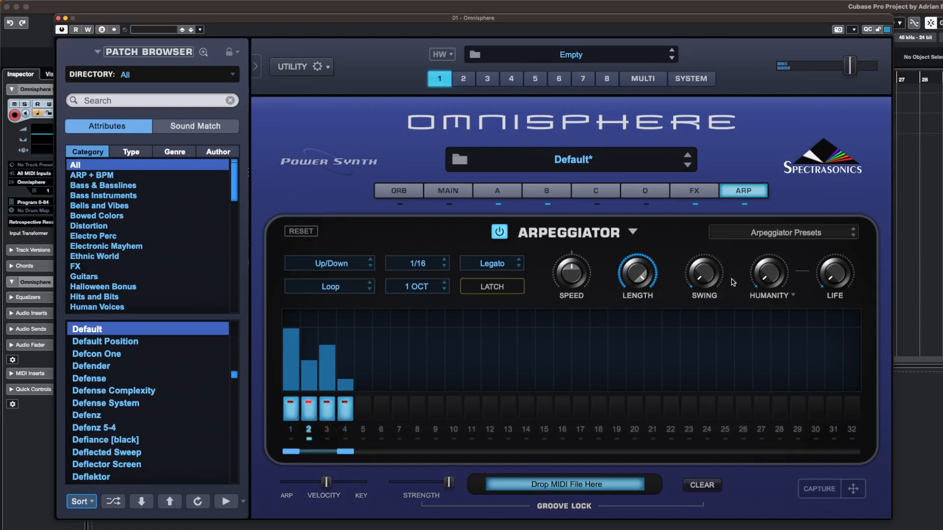
# - Shorten the arpeggiator's note length, raise Humanity and Life moderately, and check the Tighter Downbeats option
pyautogui.moveTo(645, 273); pyautogui.dragTo(650, 381)
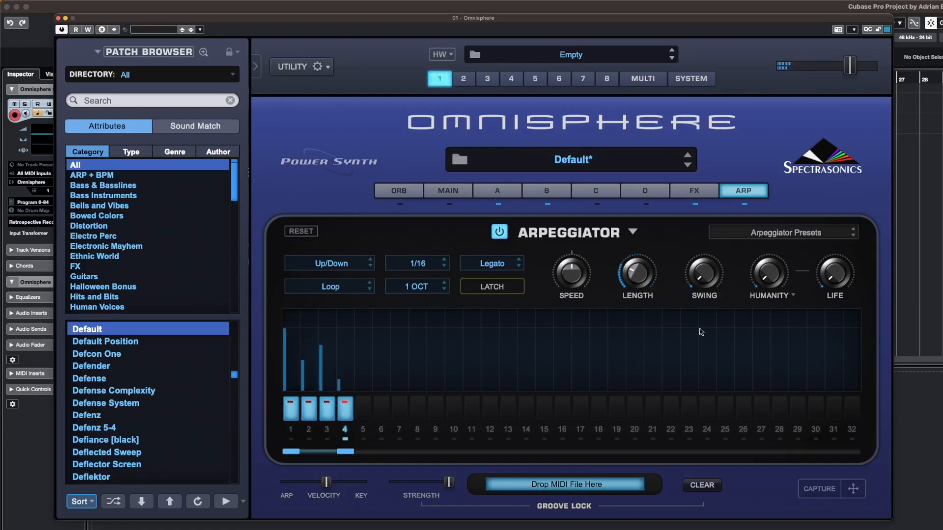
pyautogui.moveTo(773, 285); pyautogui.dragTo(770, 248)
pyautogui.moveTo(837, 285); pyautogui.dragTo(841, 229)
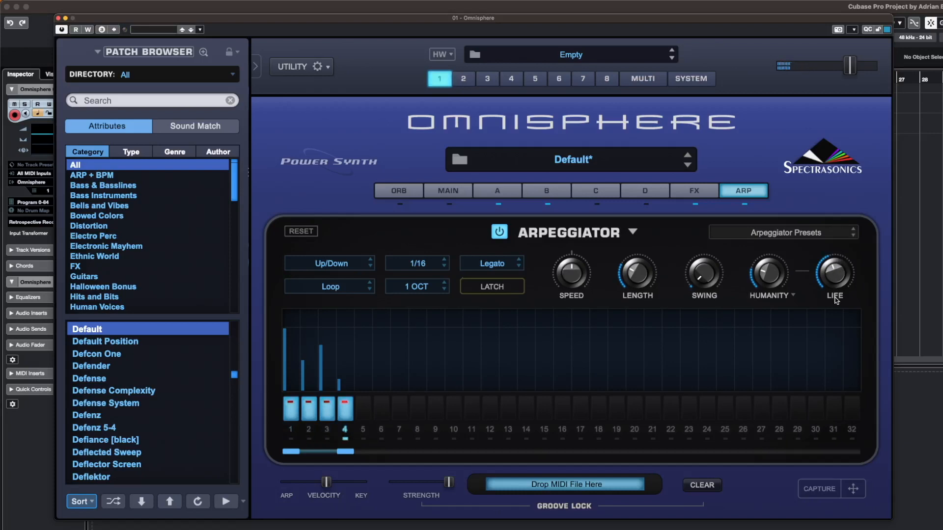
pyautogui.click(791, 296)
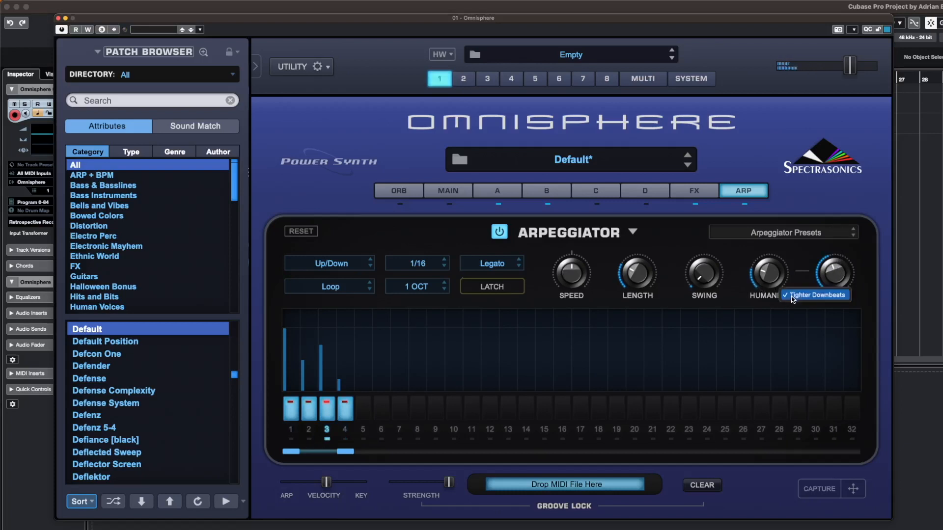
pyautogui.click(737, 303)
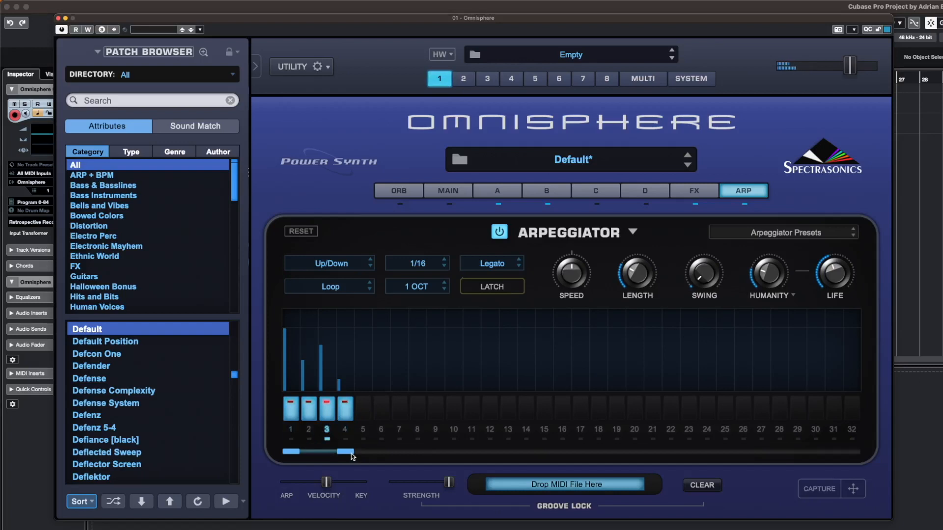
# - Extend the arpeggiator pattern to 8 steps, switching step 2 off and step 6 on
pyautogui.moveTo(347, 453); pyautogui.dragTo(418, 453)
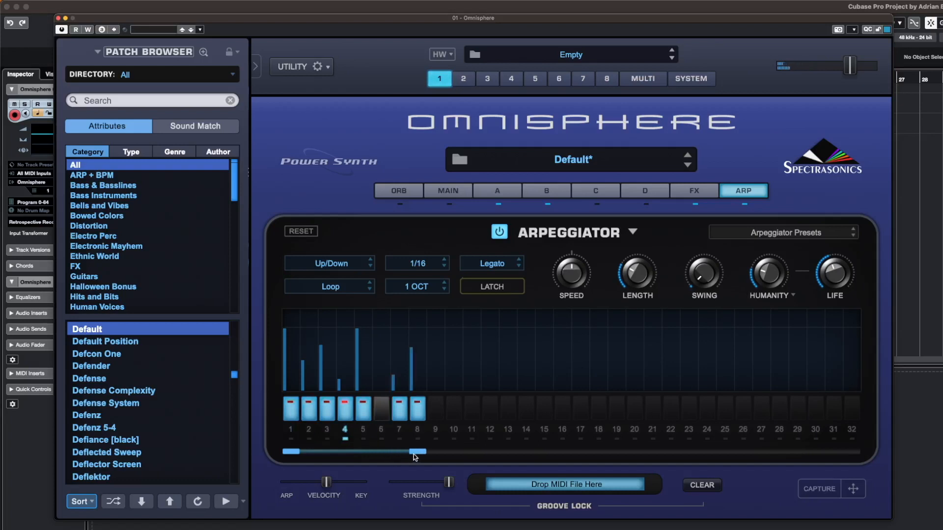
pyautogui.click(309, 411)
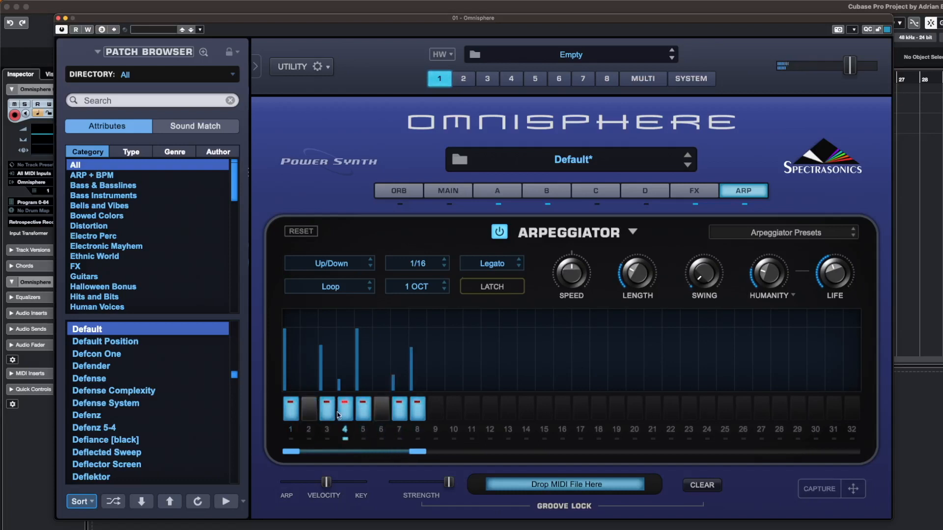
pyautogui.click(383, 412)
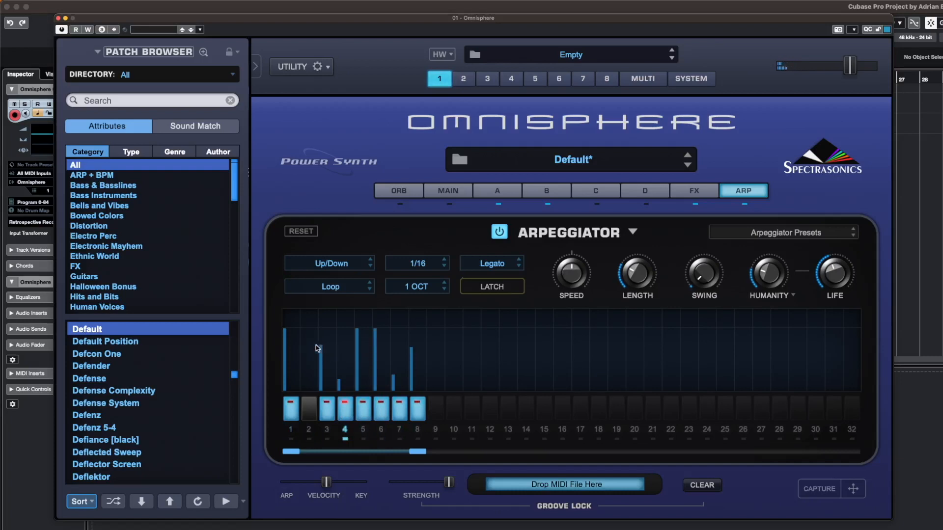
# - Raise step 3's velocity to match step 1, and reshape the velocities of steps 4 to 8 in the arpeggiator pattern
pyautogui.moveTo(320, 346); pyautogui.dragTo(320, 328)
pyautogui.moveTo(339, 366)
pyautogui.mouseDown()
pyautogui.moveTo(360, 365)
pyautogui.moveTo(359, 396)
pyautogui.moveTo(364, 346)
pyautogui.moveTo(376, 368)
pyautogui.moveTo(377, 350)
pyautogui.moveTo(395, 368)
pyautogui.moveTo(396, 355)
pyautogui.moveTo(412, 356)
pyautogui.moveTo(395, 355)
pyautogui.mouseUp()
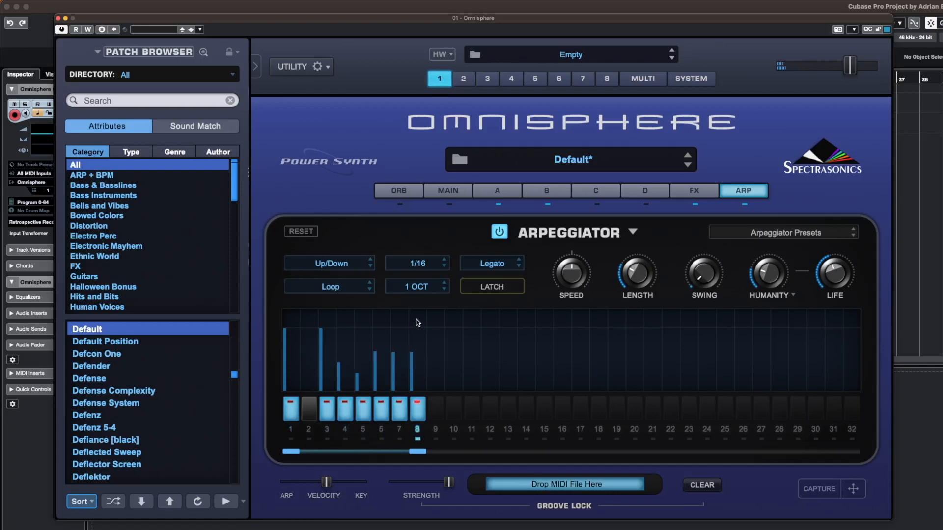
# - Transpose arpeggiator steps 6, 7 and 8 by +10, +7 and +3, and set the pattern's playback mode to Chaos
pyautogui.rightClick(386, 318)
pyautogui.moveTo(396, 330)
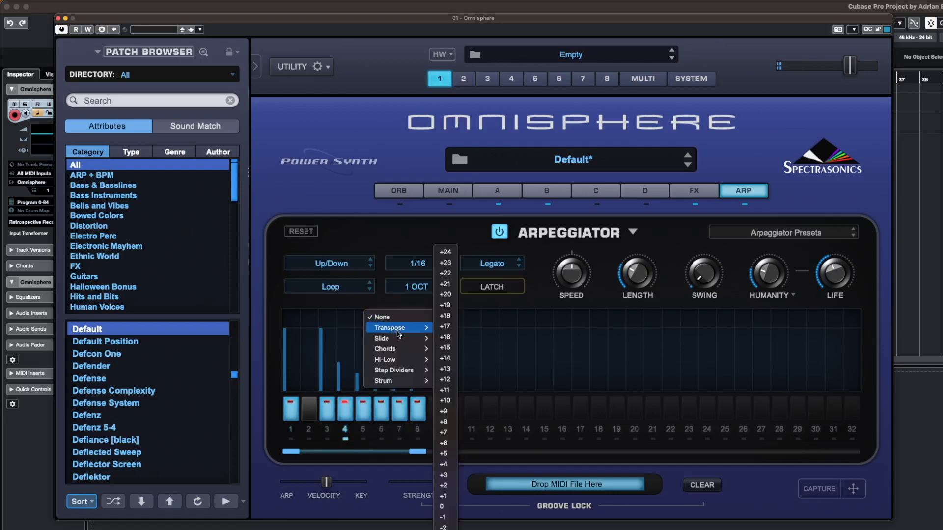
pyautogui.click(445, 400)
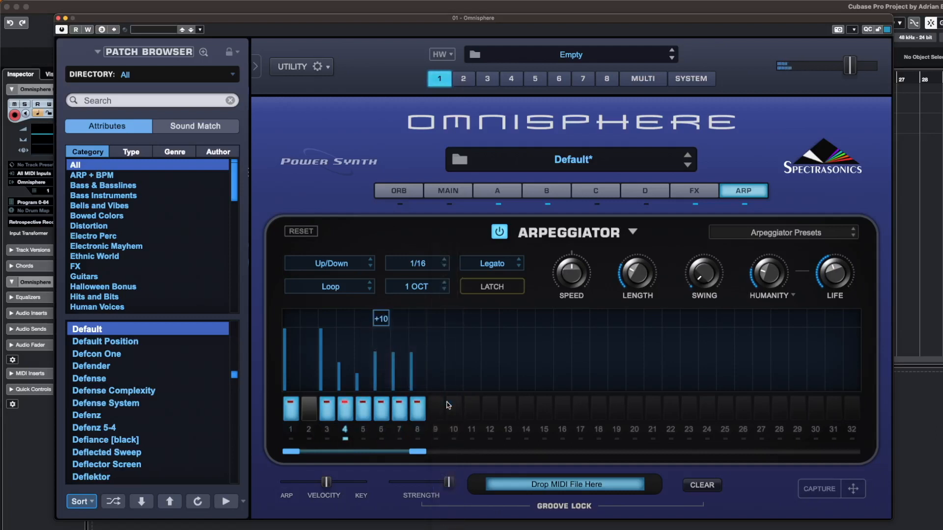
pyautogui.click(403, 320)
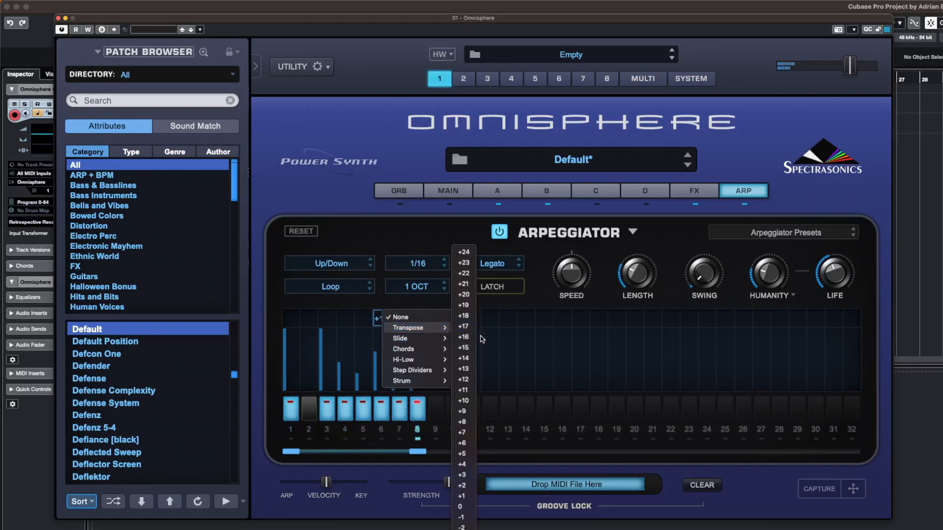
pyautogui.click(463, 432)
pyautogui.click(418, 320)
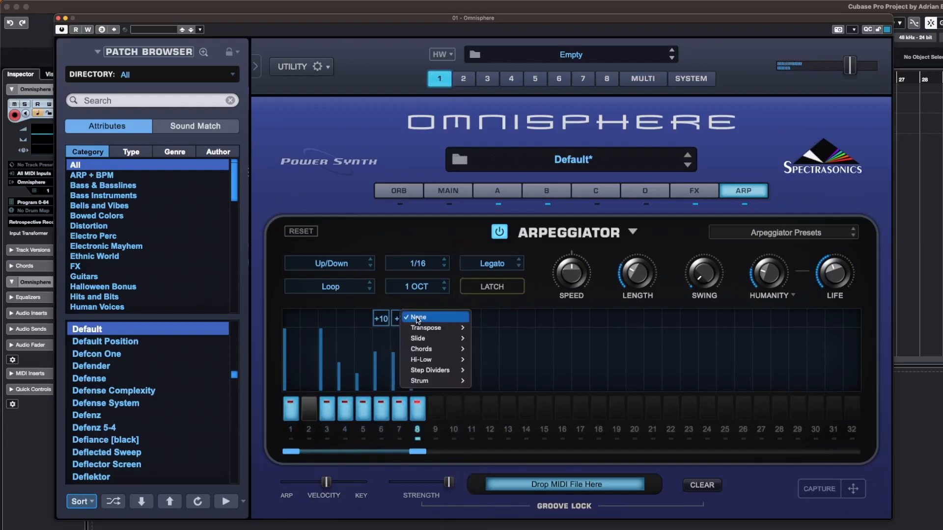
pyautogui.moveTo(433, 327)
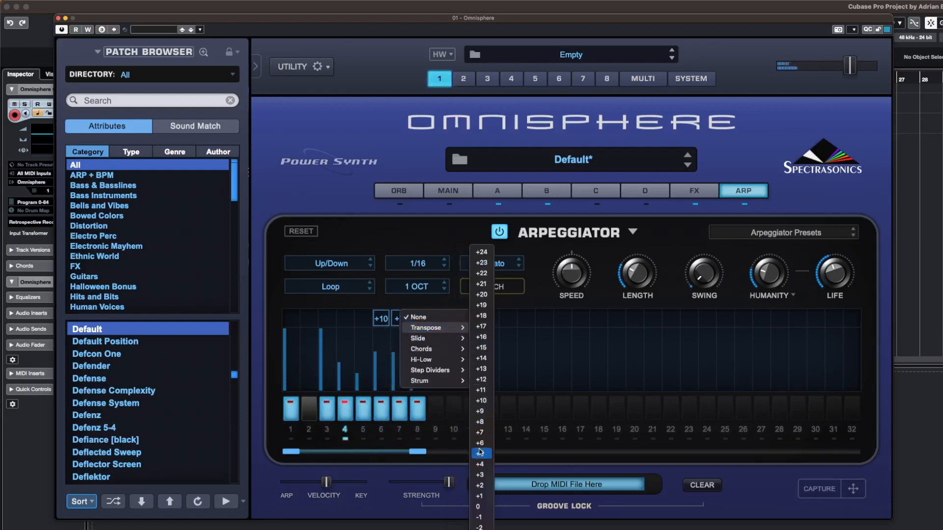
pyautogui.click(484, 473)
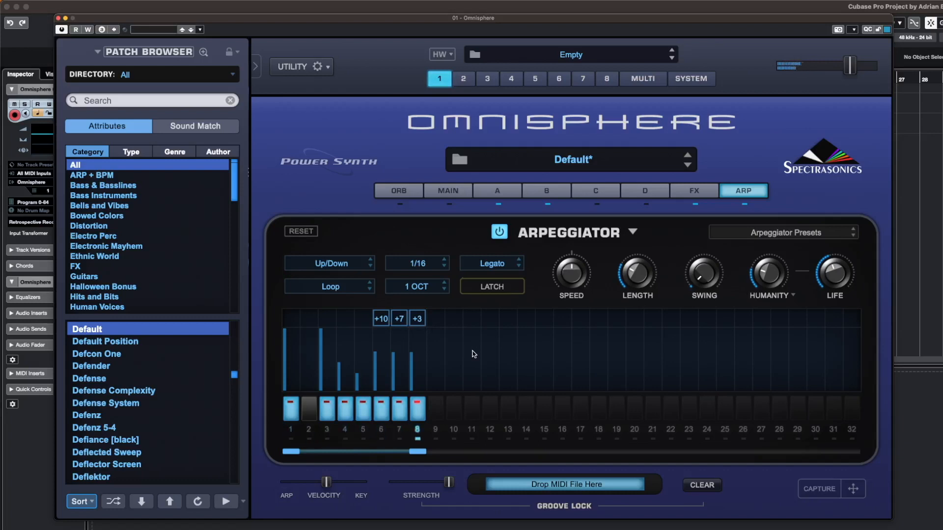
pyautogui.click(346, 288)
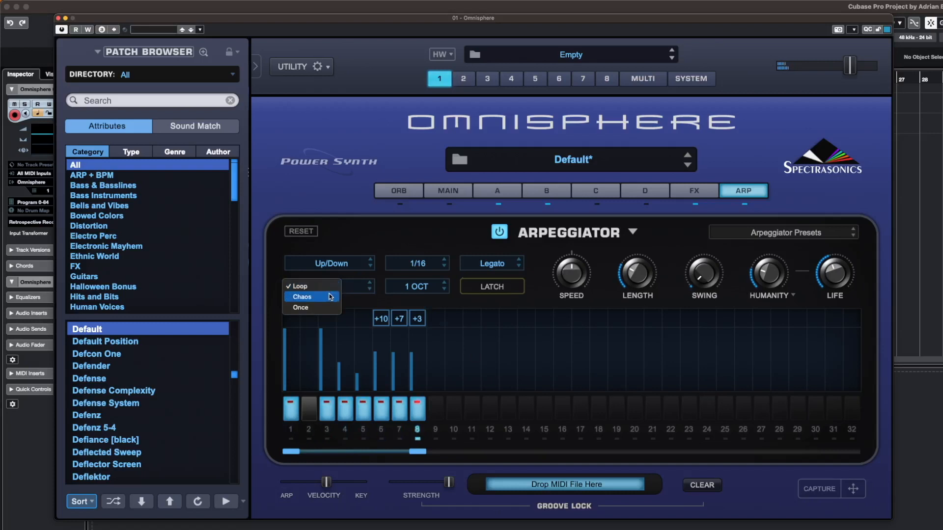
pyautogui.click(330, 297)
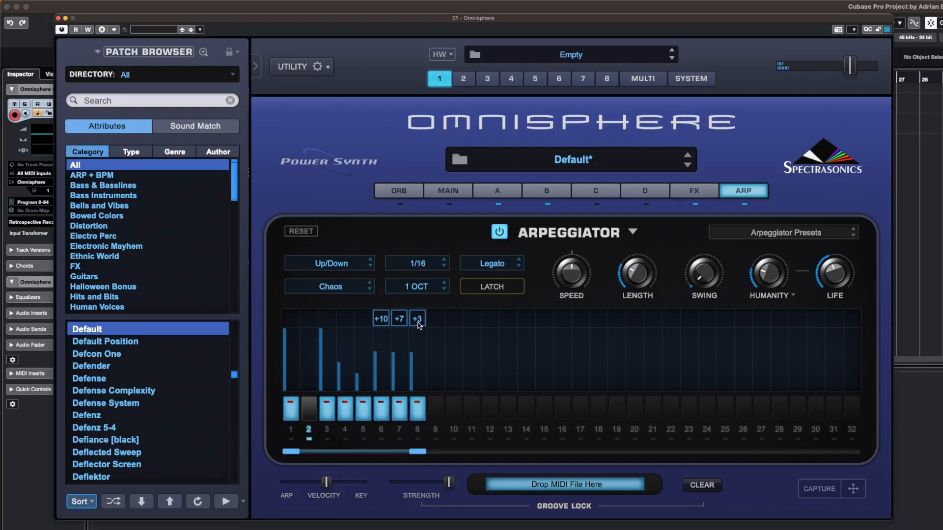
# - Target layer A's LFO1 modulation row to Arp Humanity with an amount of about 0.354 and maximum smoothing
pyautogui.click(501, 191)
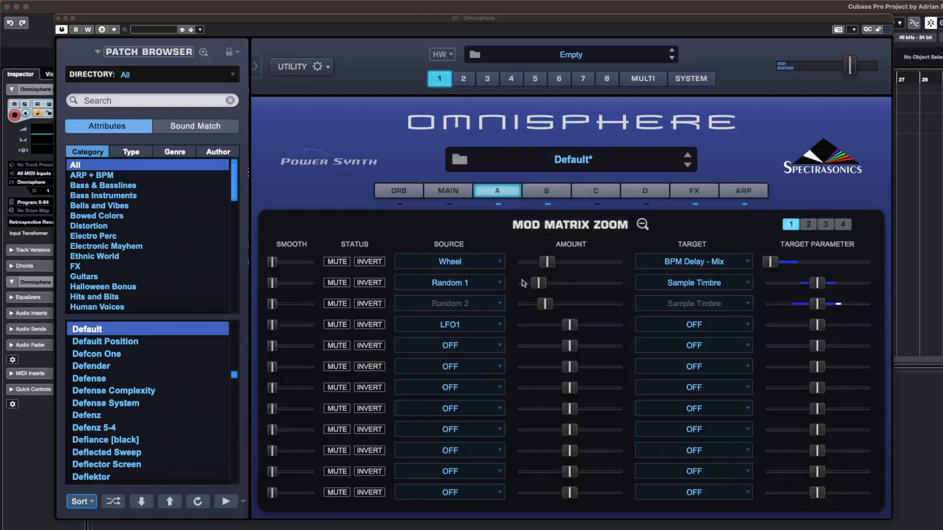
pyautogui.click(720, 328)
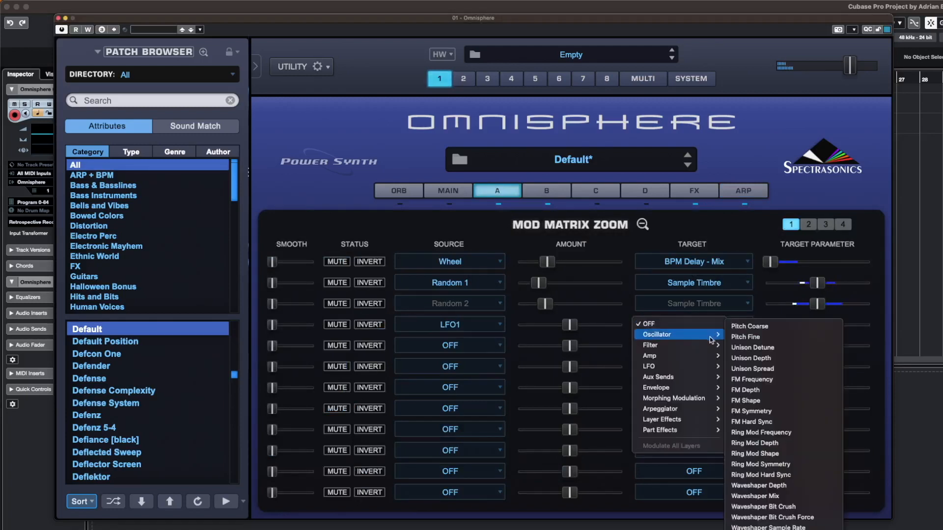
pyautogui.moveTo(722, 409)
pyautogui.click(750, 451)
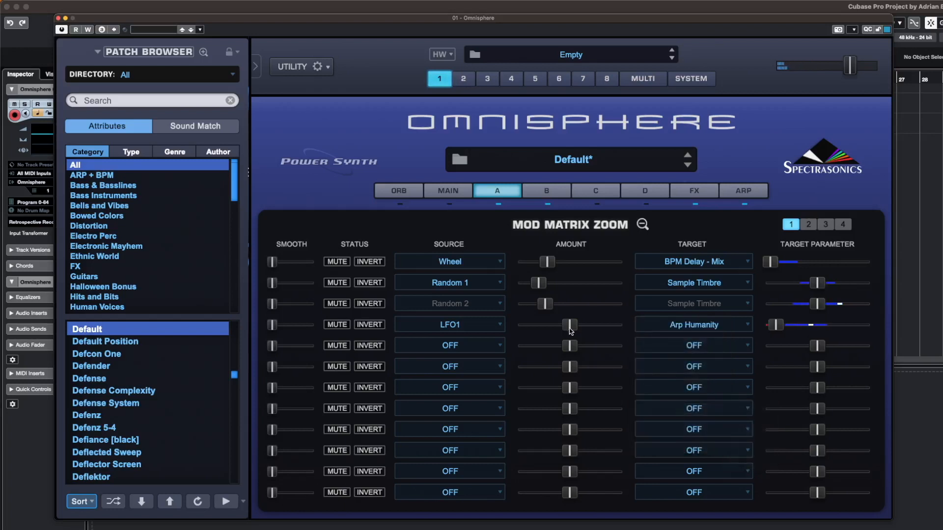
pyautogui.moveTo(570, 331); pyautogui.dragTo(556, 328)
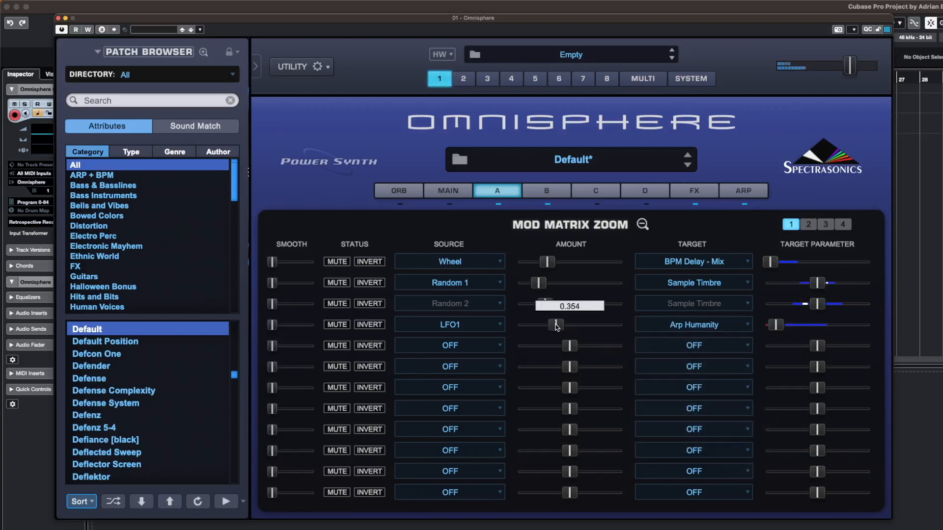
pyautogui.moveTo(271, 326); pyautogui.dragTo(364, 329)
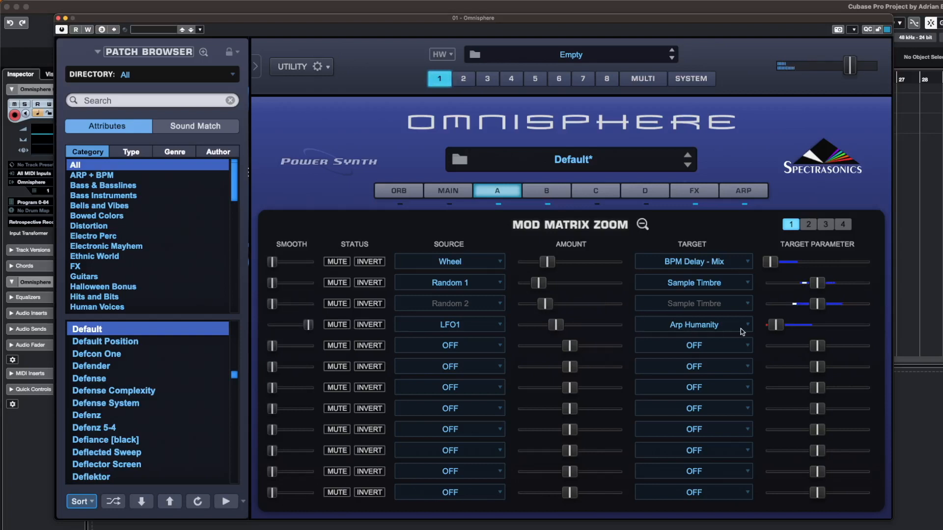
pyautogui.click(776, 326)
# - Route Wheel to Oscillator Unison Depth in the fifth matrix row of layer A with a reduced amount
pyautogui.click(462, 352)
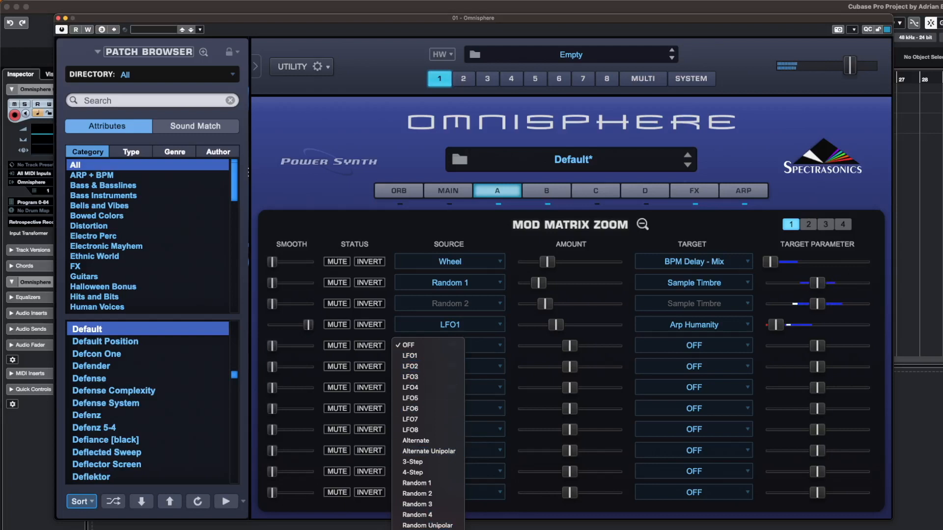
pyautogui.click(428, 528)
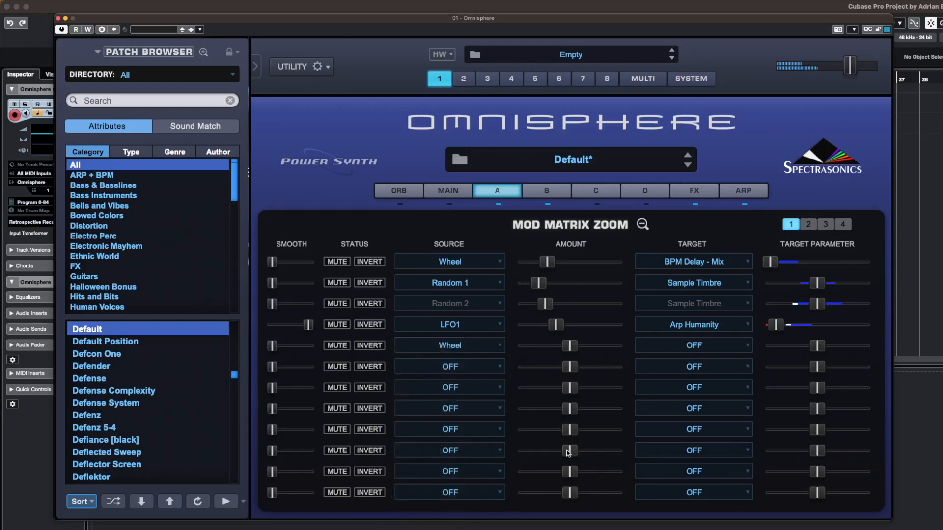
pyautogui.click(698, 350)
pyautogui.moveTo(700, 366)
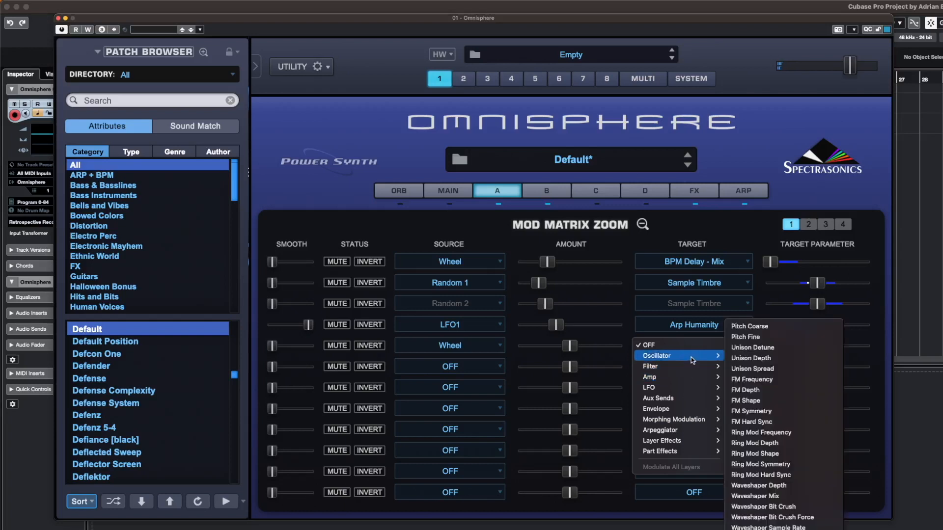
pyautogui.click(756, 360)
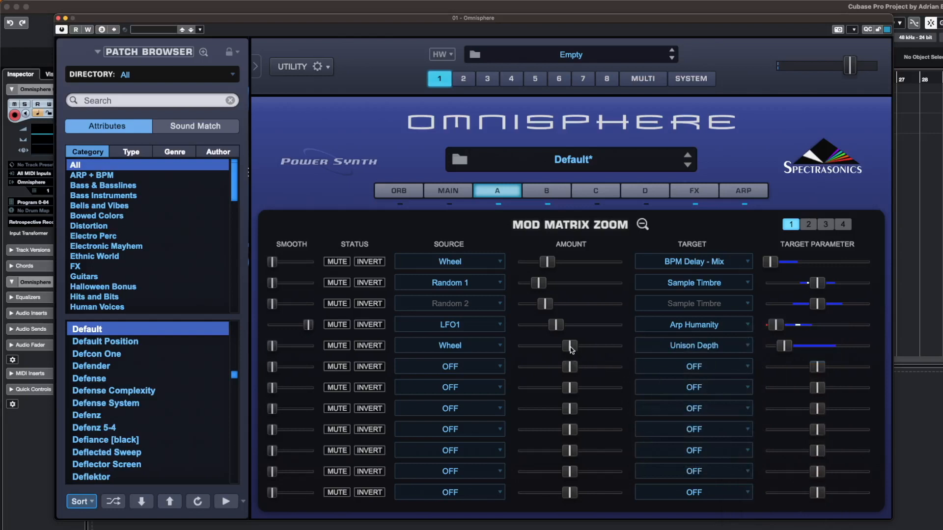
pyautogui.moveTo(571, 348)
pyautogui.moveTo(570, 348); pyautogui.dragTo(548, 348)
# - Route Alternate to Sample Start in layer A's sixth matrix row, with an amount of about 0.154 and a slightly raised start position
pyautogui.click(461, 367)
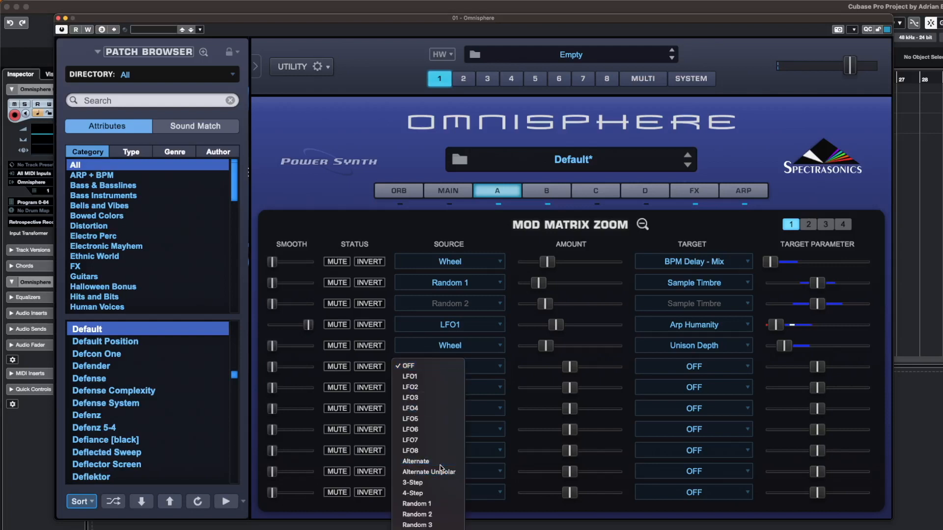
pyautogui.click(422, 461)
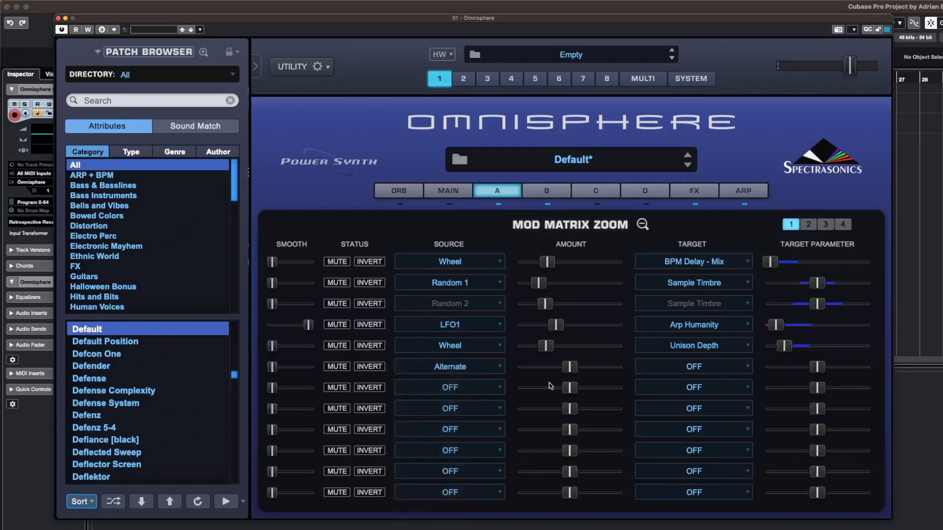
pyautogui.click(705, 372)
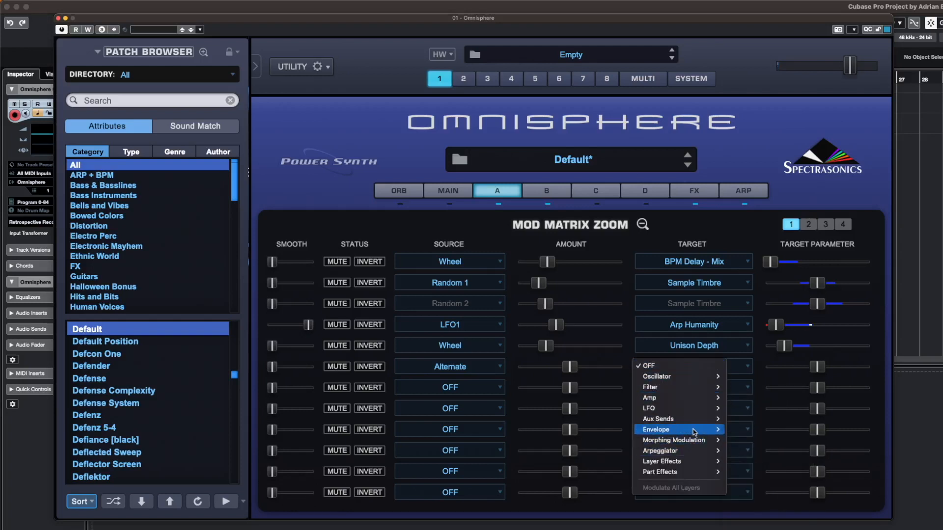
pyautogui.moveTo(694, 443)
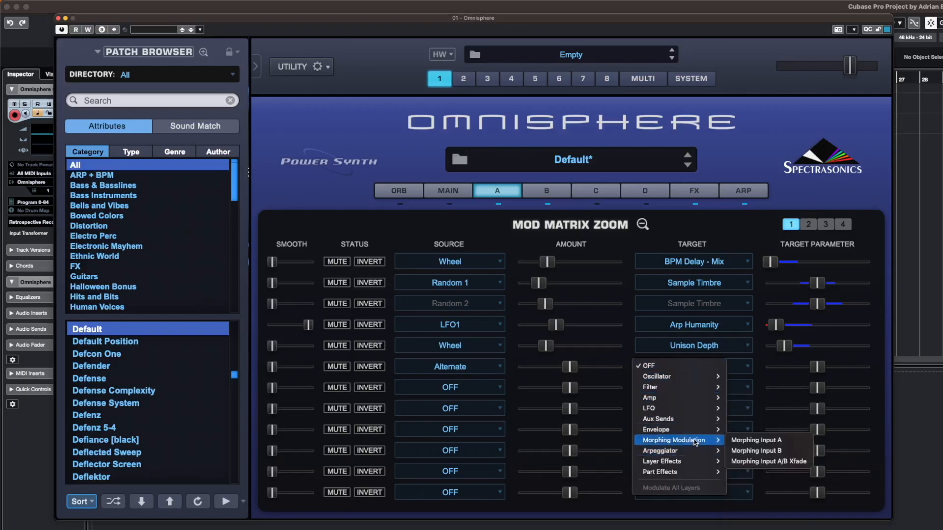
pyautogui.moveTo(697, 388)
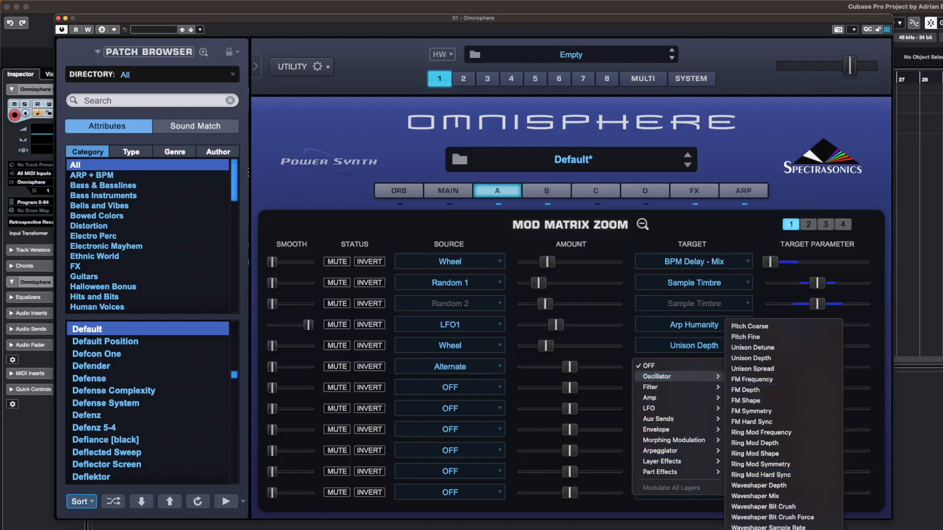
pyautogui.click(755, 529)
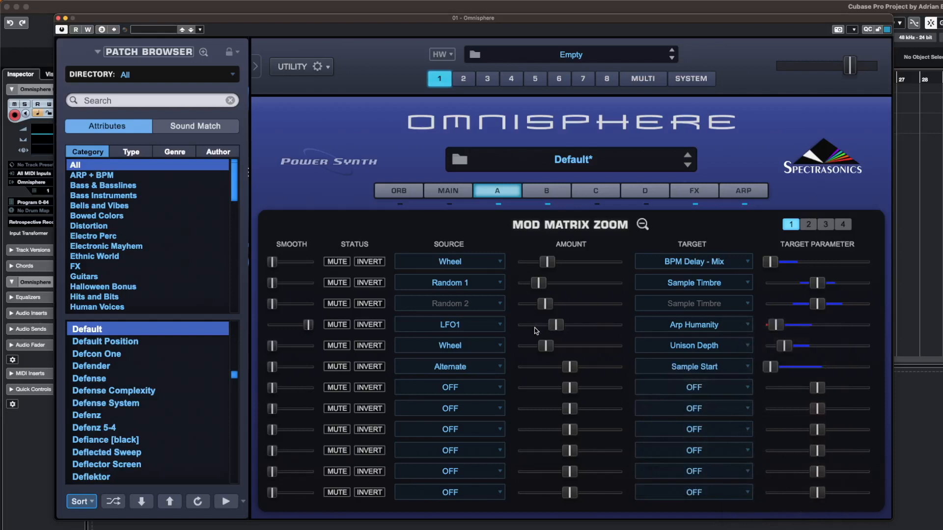
pyautogui.moveTo(574, 374); pyautogui.dragTo(540, 368)
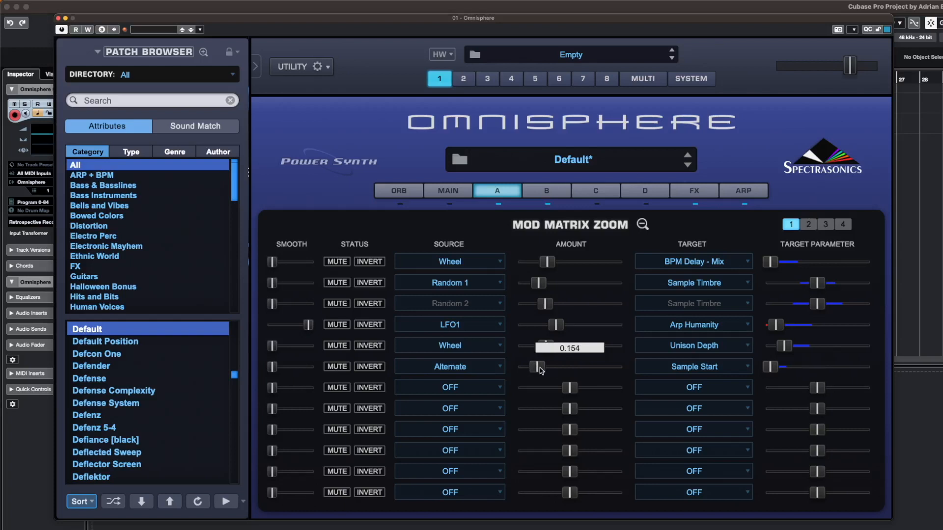
pyautogui.moveTo(772, 371); pyautogui.dragTo(790, 372)
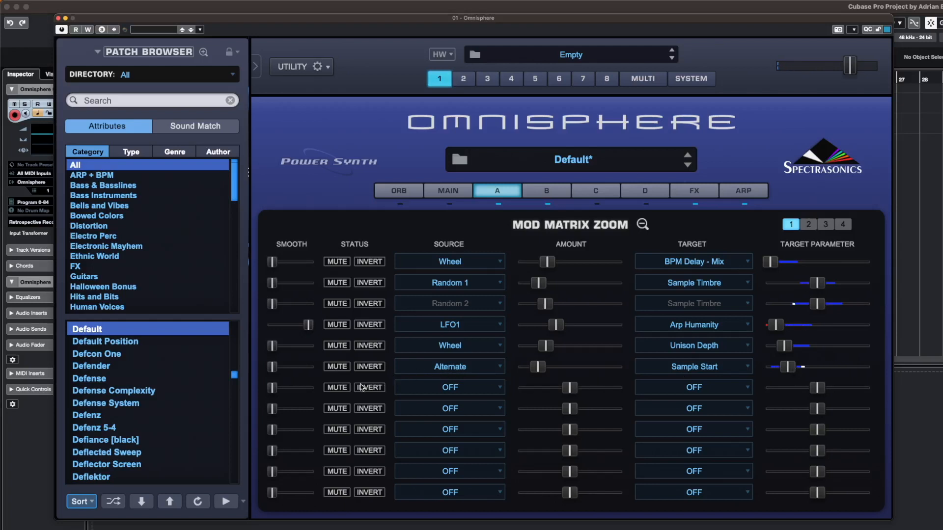
# - Route inverted Key Tracking to filter Cutoff in the seventh matrix row of layer A, lowering the modulation amount
pyautogui.click(443, 392)
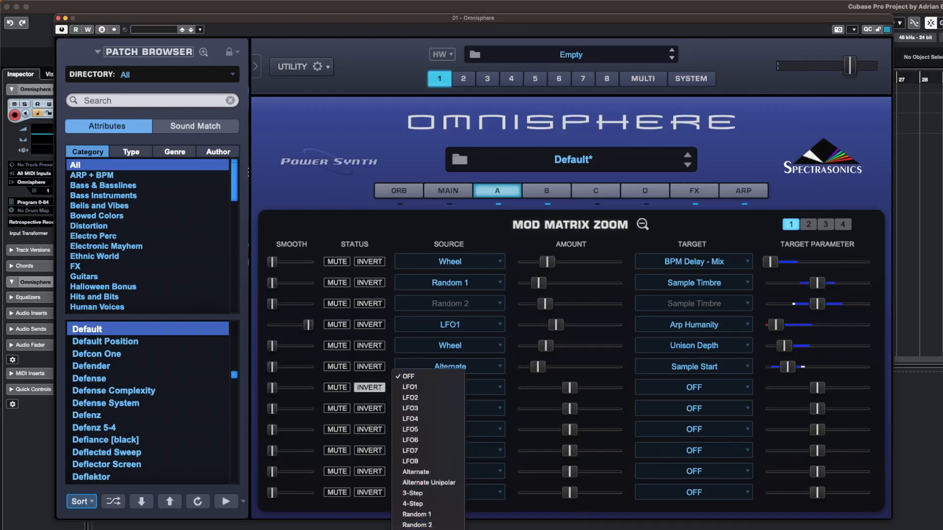
pyautogui.scroll(-5, 427, 450)
pyautogui.click(426, 529)
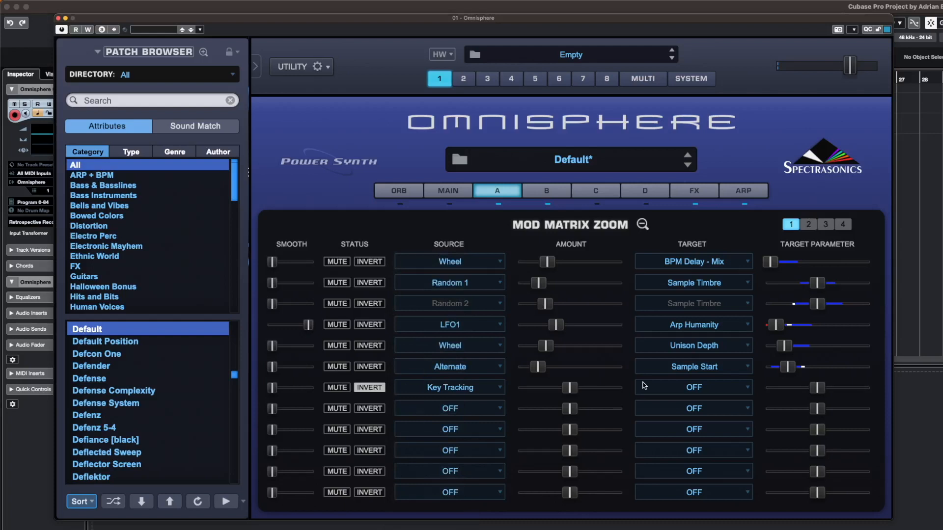
pyautogui.click(704, 390)
pyautogui.moveTo(703, 404)
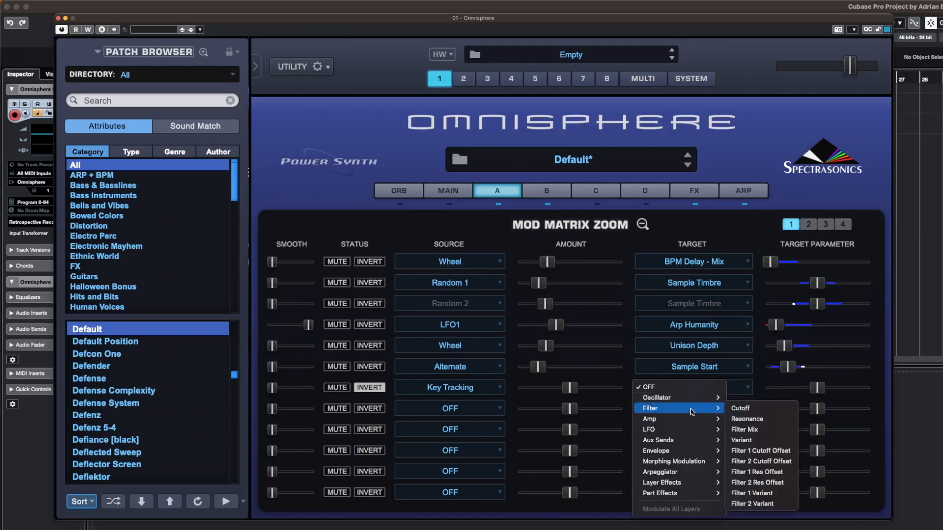
pyautogui.click(748, 411)
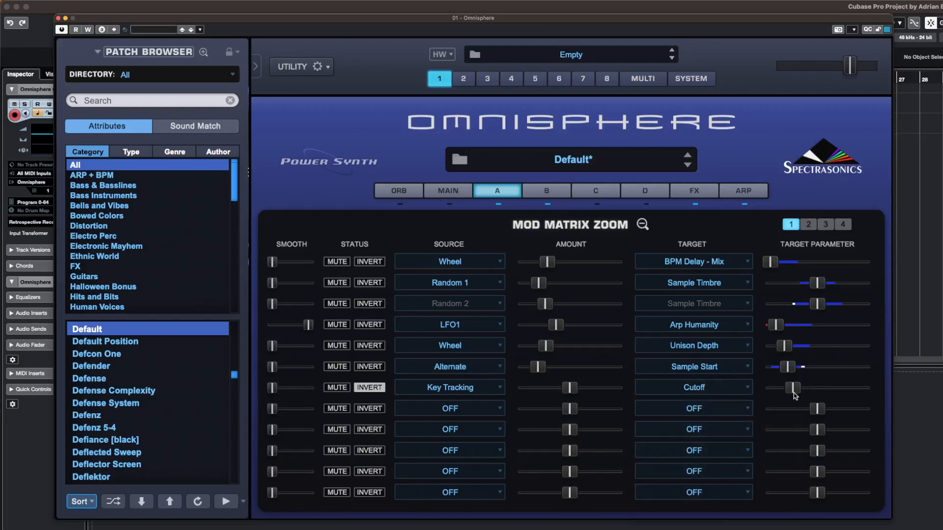
pyautogui.moveTo(794, 392)
pyautogui.moveTo(573, 390); pyautogui.dragTo(555, 392)
# - Route inverted Key Tracking to layer B's filter Cutoff in the eighth matrix row, lowering the modulation amount
pyautogui.click(548, 195)
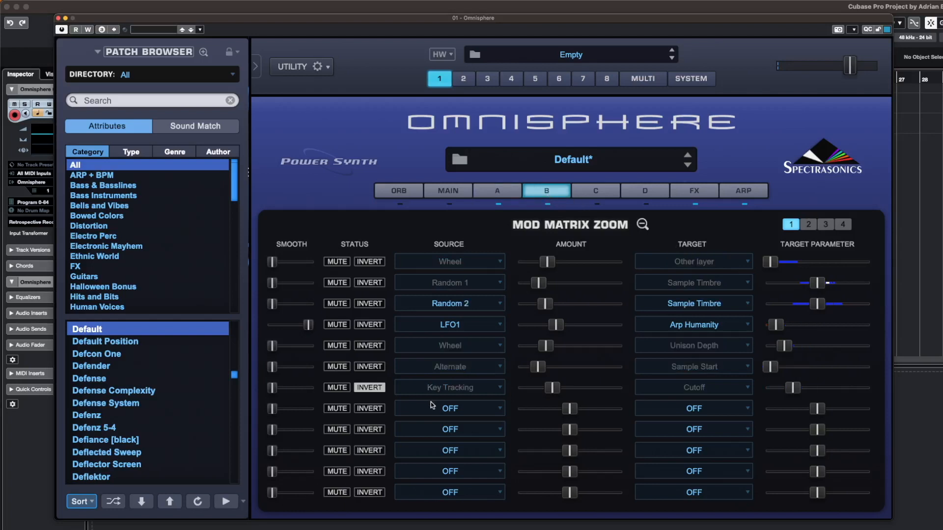
pyautogui.click(375, 408)
pyautogui.click(434, 409)
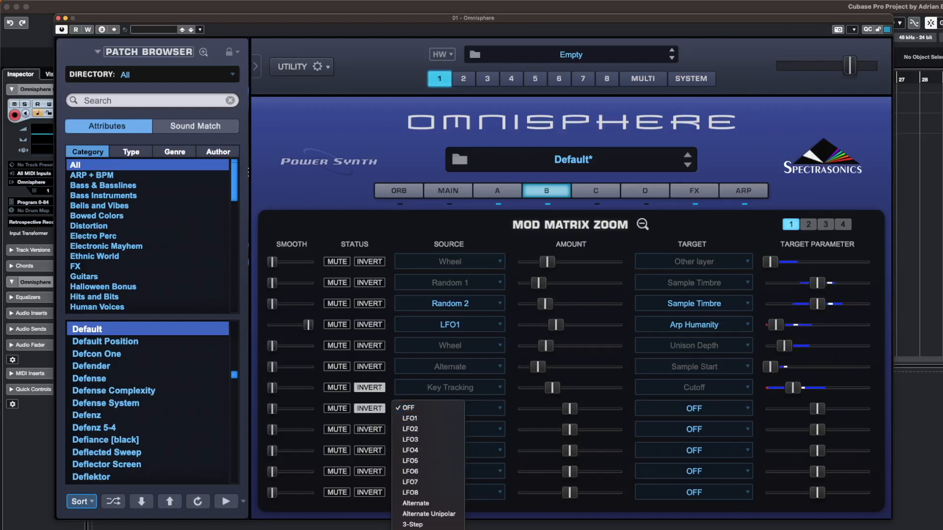
pyautogui.click(429, 528)
pyautogui.click(729, 411)
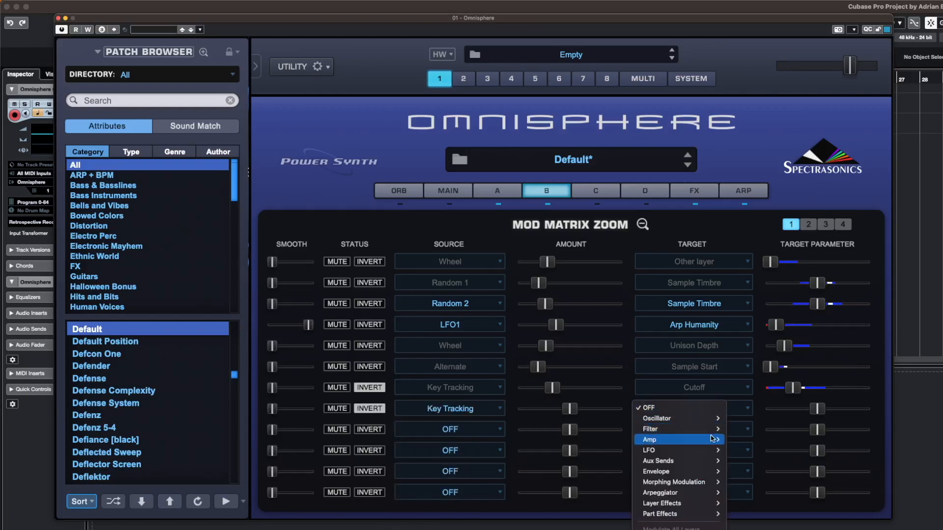
pyautogui.moveTo(712, 431)
pyautogui.click(751, 433)
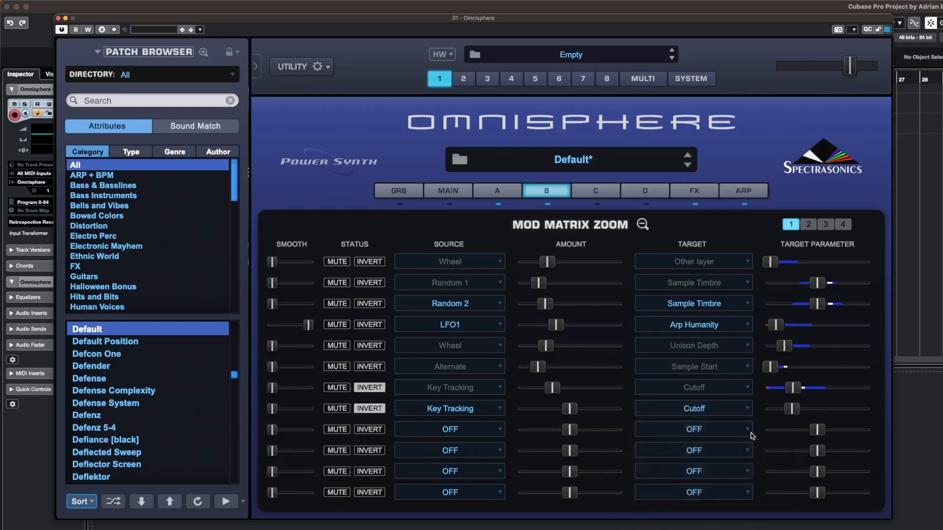
pyautogui.moveTo(569, 410); pyautogui.dragTo(549, 409)
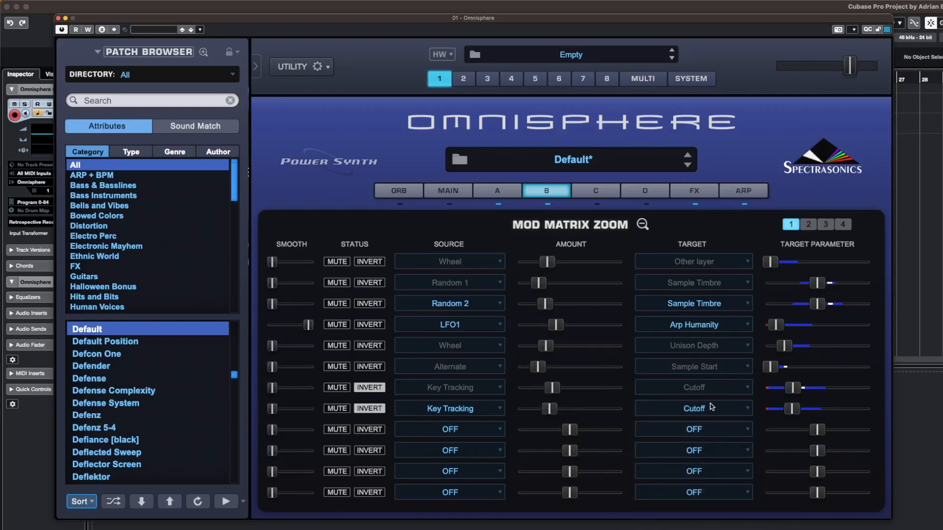
# - Lower layer B's Cutoff position slightly and route inverted Key Tracking to Filter Env Depth in the ninth matrix row
pyautogui.moveTo(792, 412); pyautogui.dragTo(784, 411)
pyautogui.click(377, 430)
pyautogui.click(398, 430)
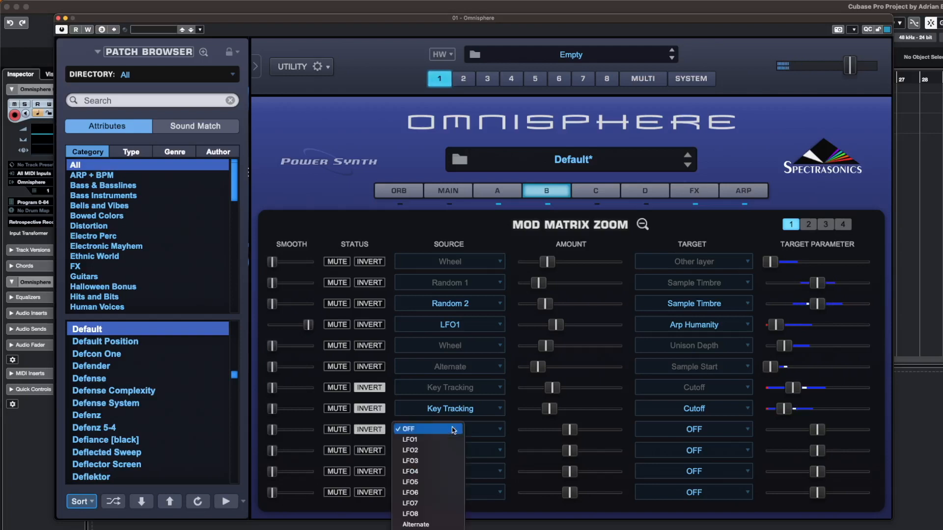
pyautogui.scroll(-5, 427, 442)
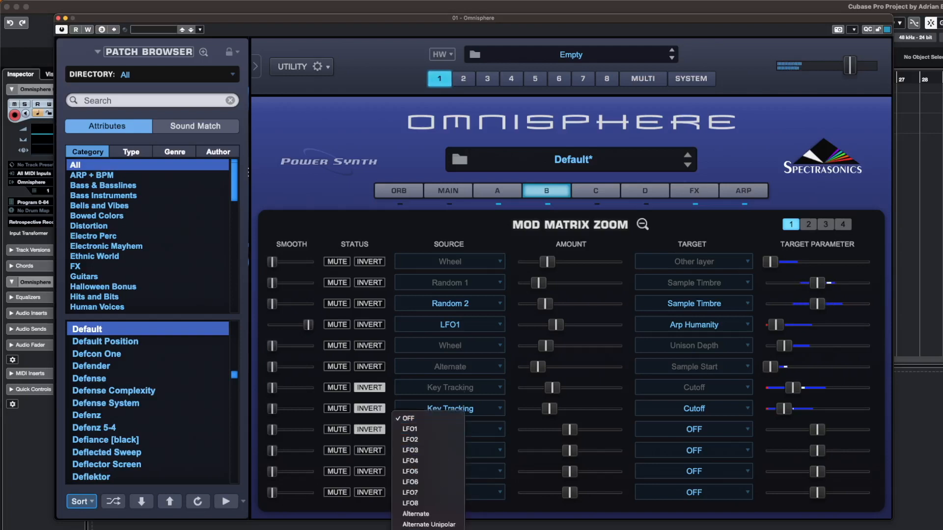
pyautogui.click(427, 527)
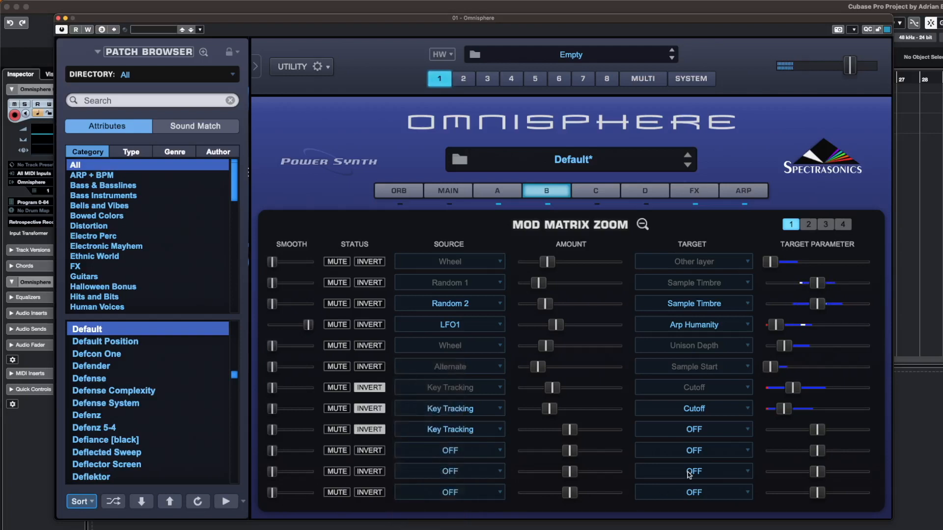
pyautogui.click(715, 431)
pyautogui.moveTo(707, 454)
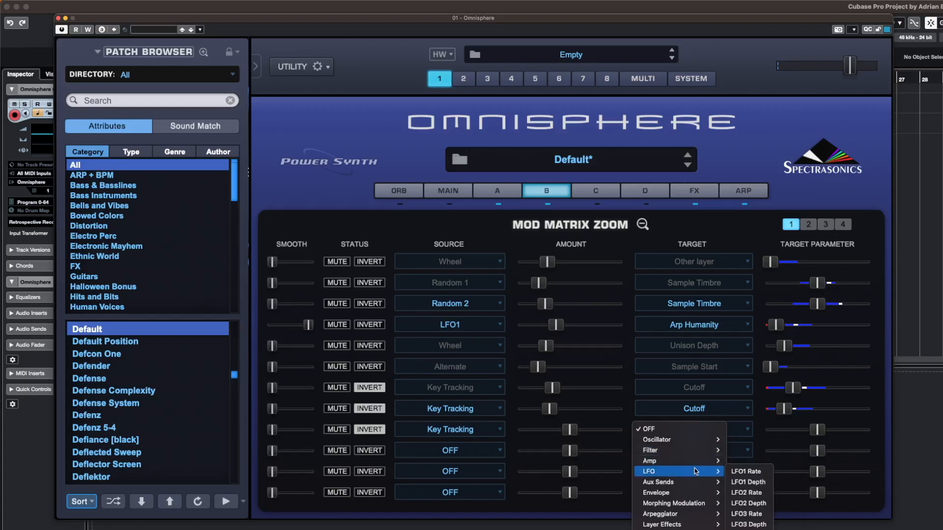
pyautogui.moveTo(692, 492)
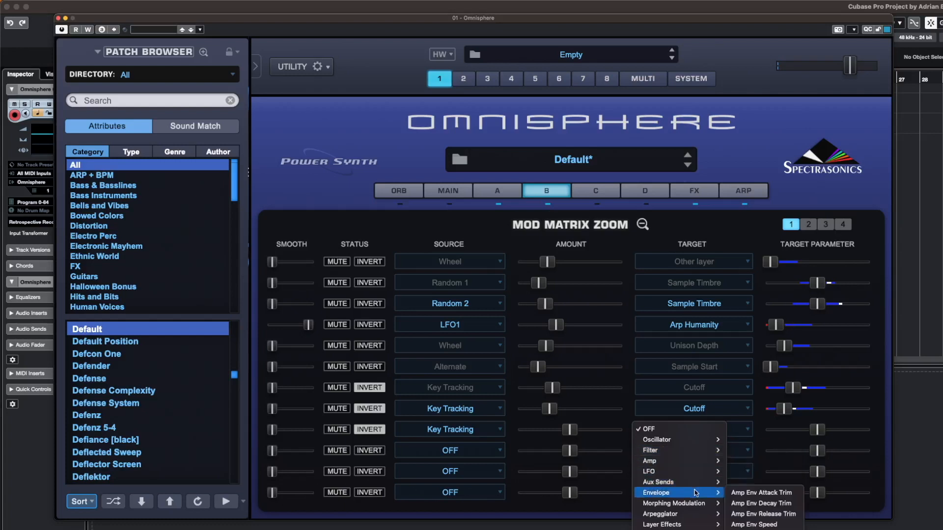
pyautogui.click(761, 529)
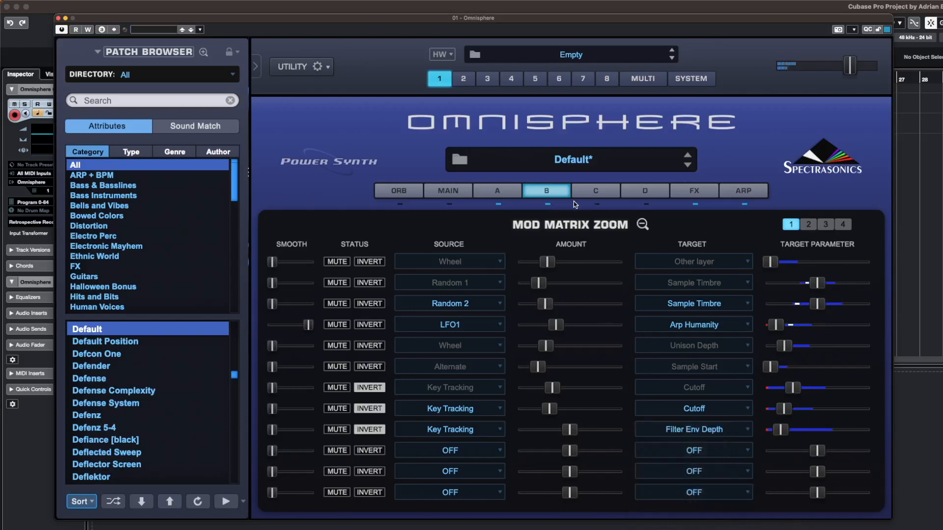
# - Check layer B's filter and its filter envelope settings, and return to the modulation matrix
pyautogui.click(642, 224)
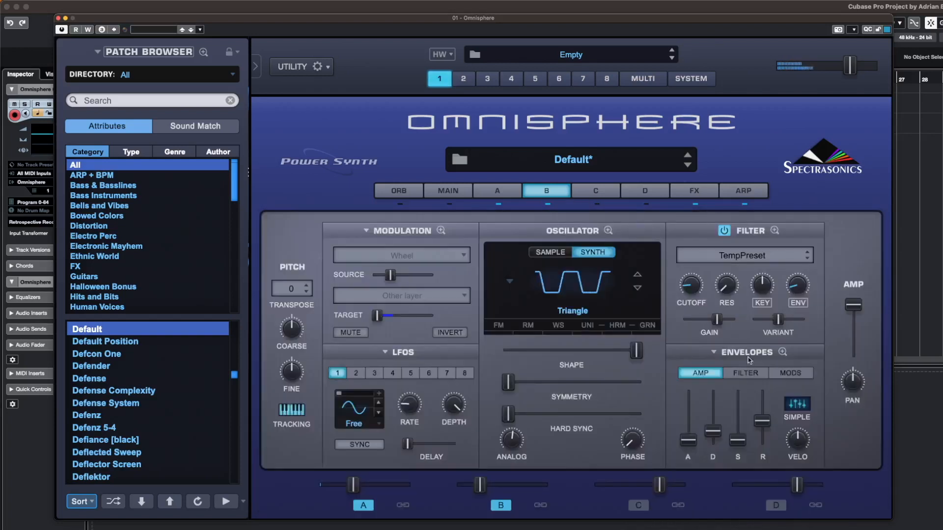
pyautogui.click(747, 372)
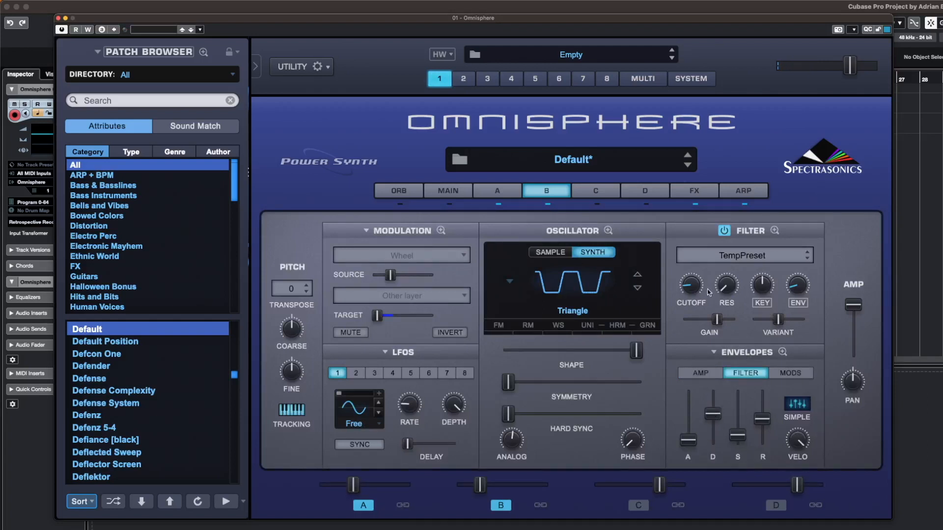
pyautogui.click(435, 230)
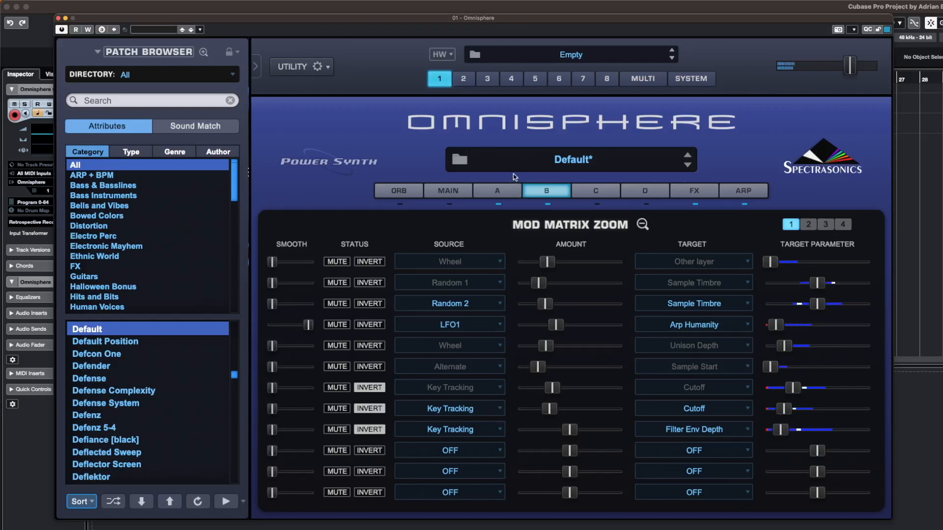
# - Route inverted Key Tracking to layer A's Filter Env Depth in the tenth matrix row, lowering the ninth and tenth row amounts
pyautogui.click(501, 192)
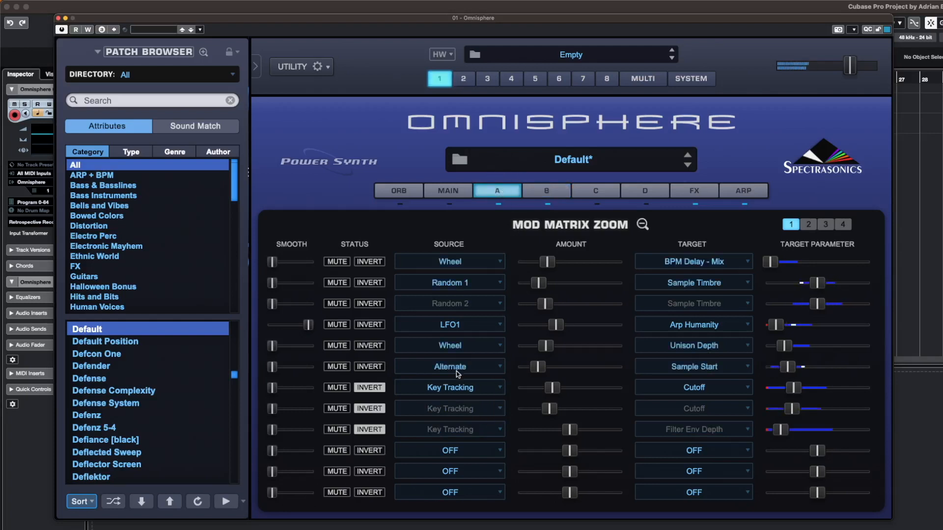
pyautogui.click(372, 452)
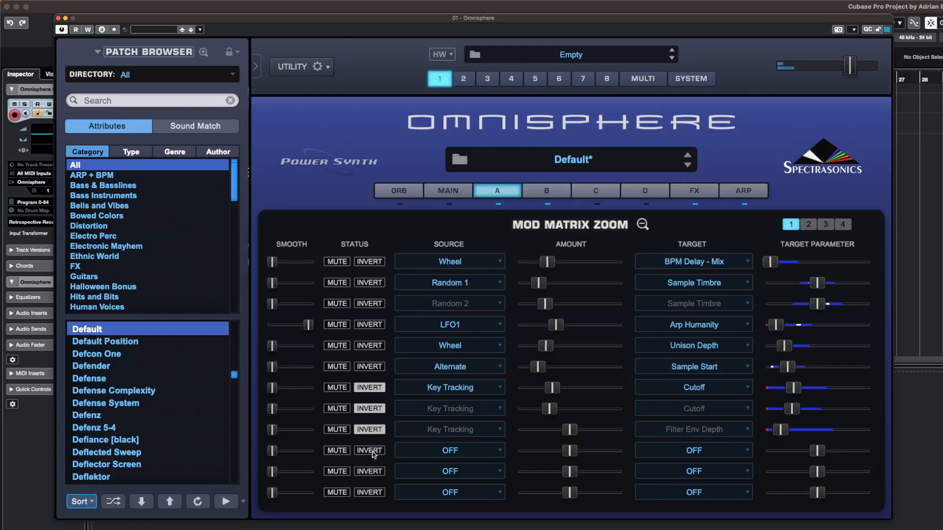
pyautogui.click(455, 453)
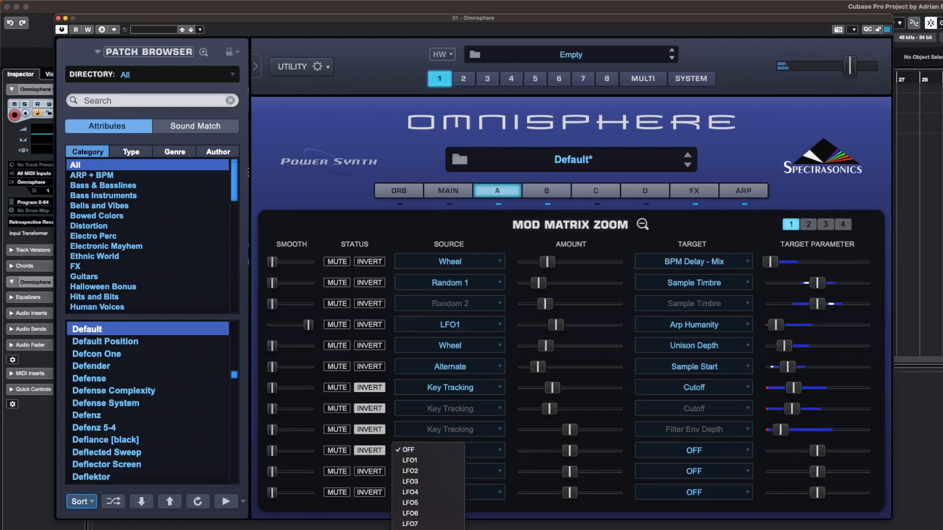
pyautogui.scroll(-5, 428, 486)
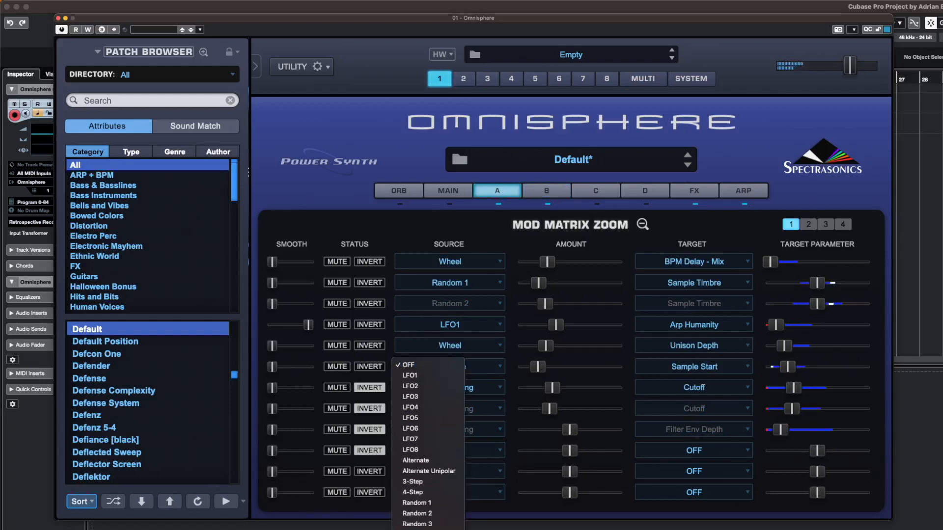
pyautogui.scroll(-1, 427, 486)
pyautogui.click(428, 529)
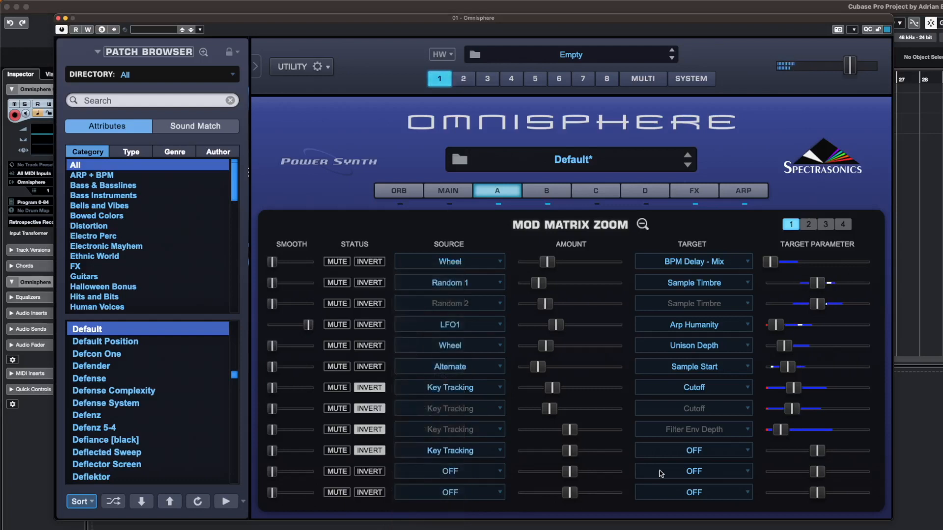
pyautogui.click(715, 449)
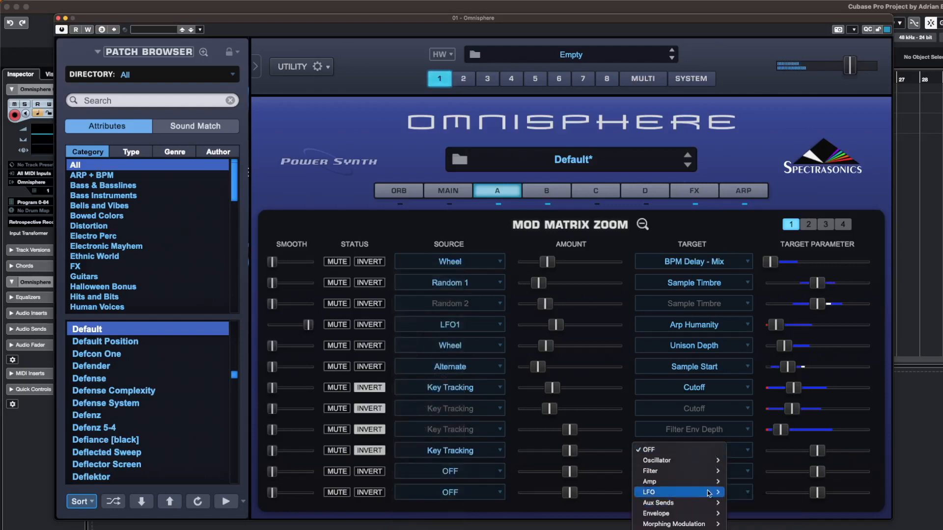
pyautogui.moveTo(697, 471)
pyautogui.moveTo(663, 513)
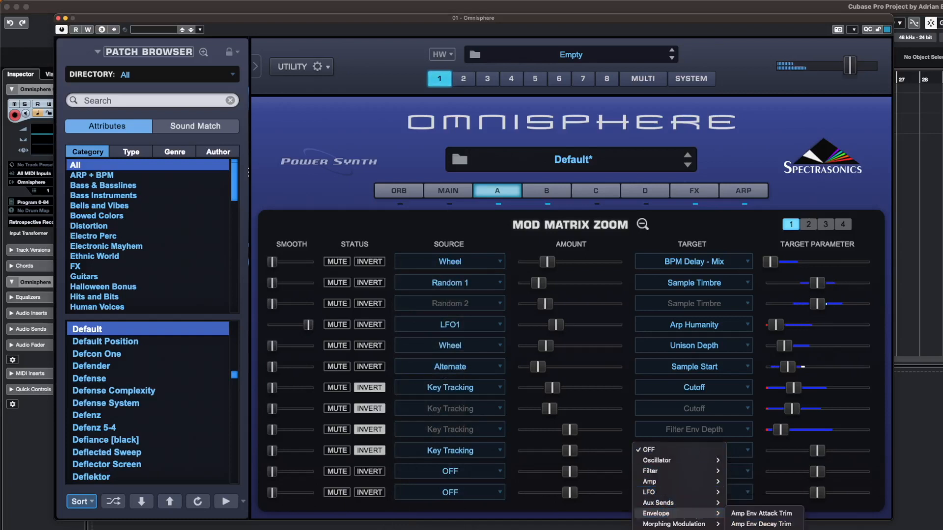
pyautogui.click(761, 529)
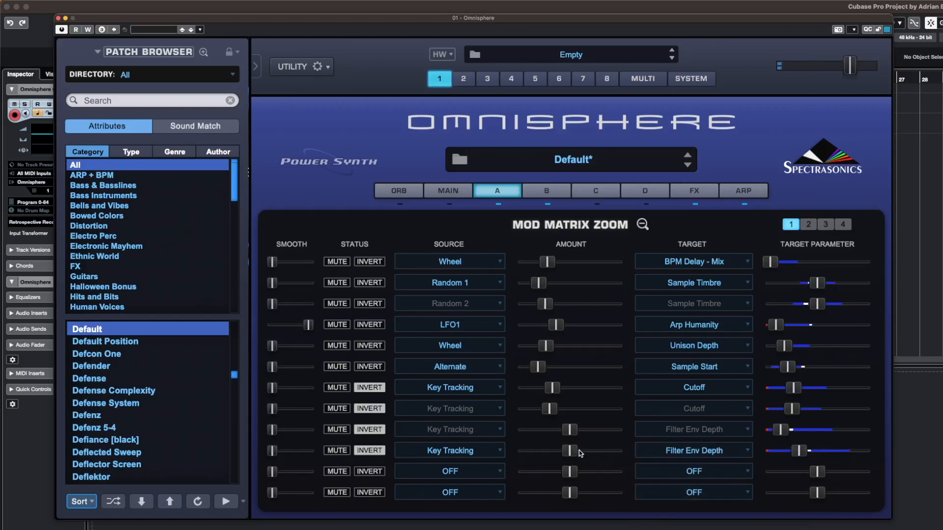
pyautogui.moveTo(572, 452); pyautogui.dragTo(545, 428)
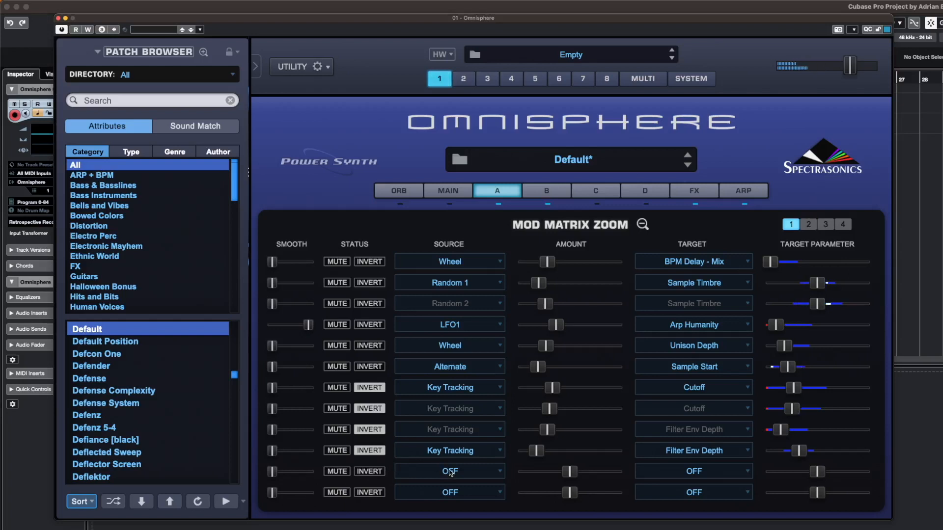
# - Adjust the arpeggiator's Length and route LFO1 to it in the eleventh matrix row of layer A
pyautogui.click(746, 191)
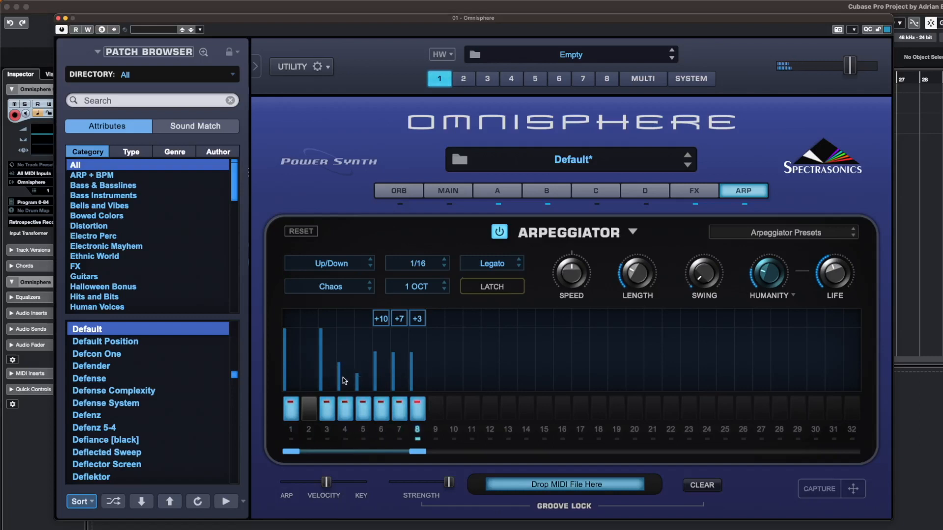
pyautogui.moveTo(641, 274)
pyautogui.mouseDown()
pyautogui.moveTo(655, 184)
pyautogui.moveTo(652, 285)
pyautogui.mouseUp()
pyautogui.click(497, 191)
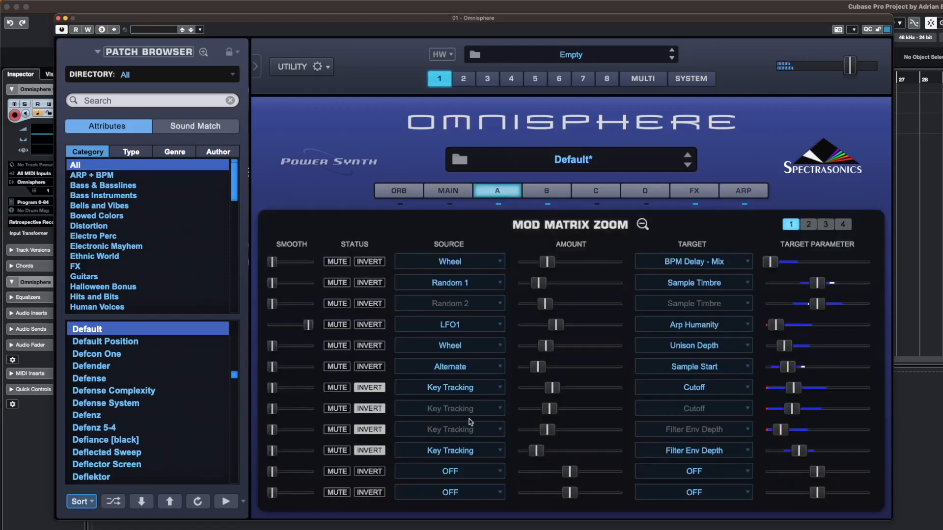
pyautogui.click(422, 472)
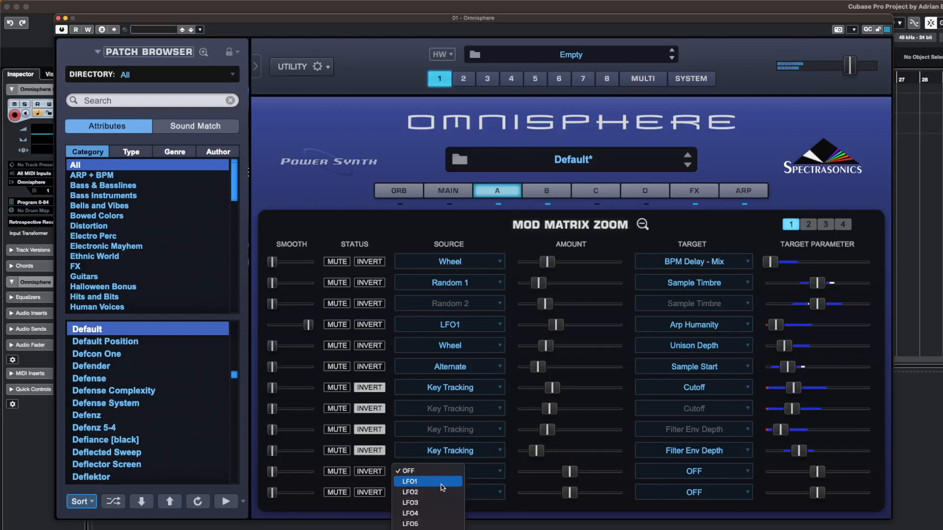
pyautogui.click(442, 483)
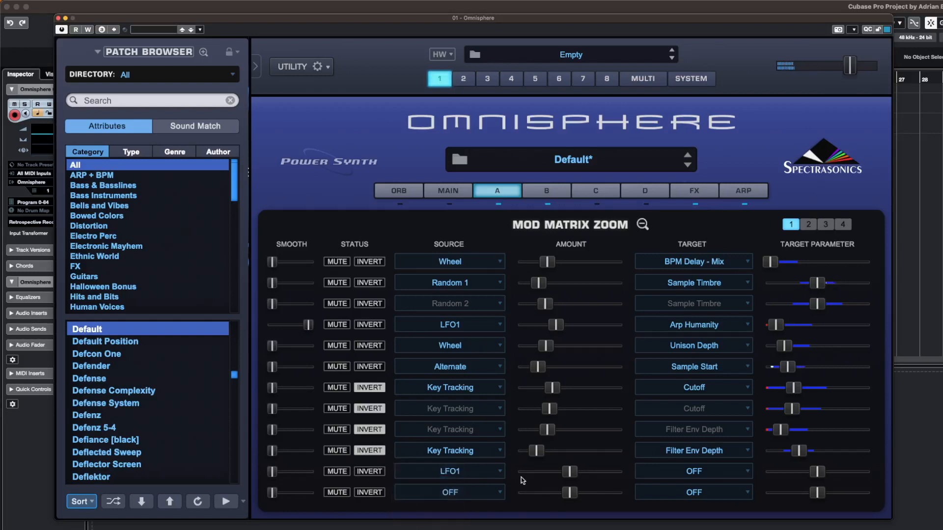
pyautogui.click(673, 476)
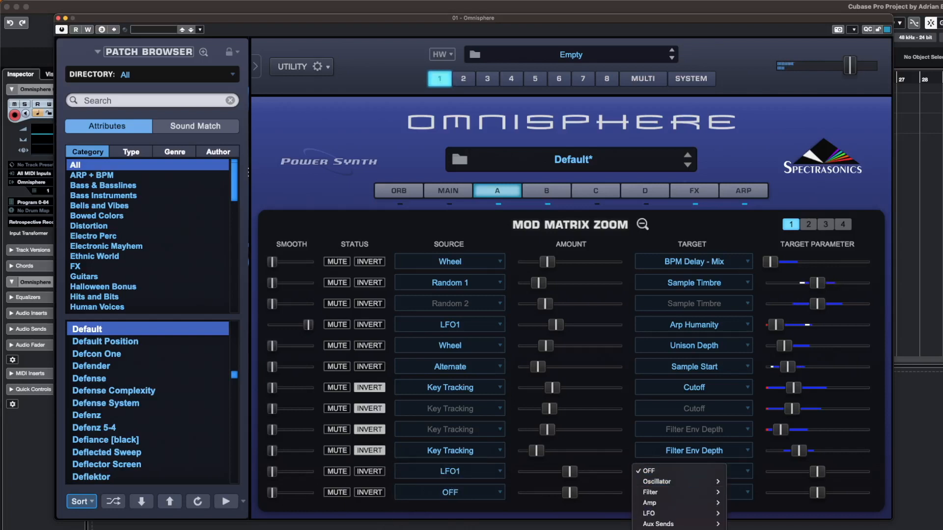
pyautogui.click(680, 528)
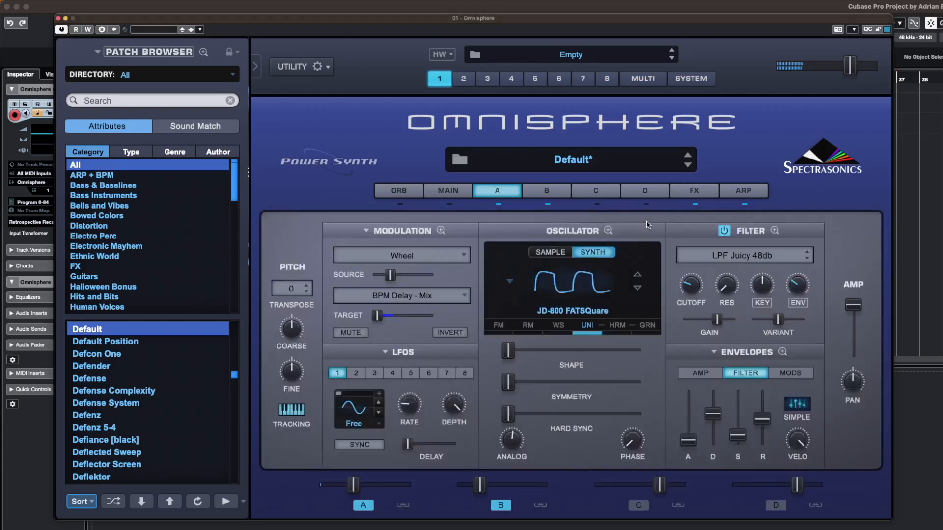
# - Give layer A's LFO 1 a Triangle waveform with a faster rate, reduced depth and tempo sync enabled
pyautogui.click(643, 224)
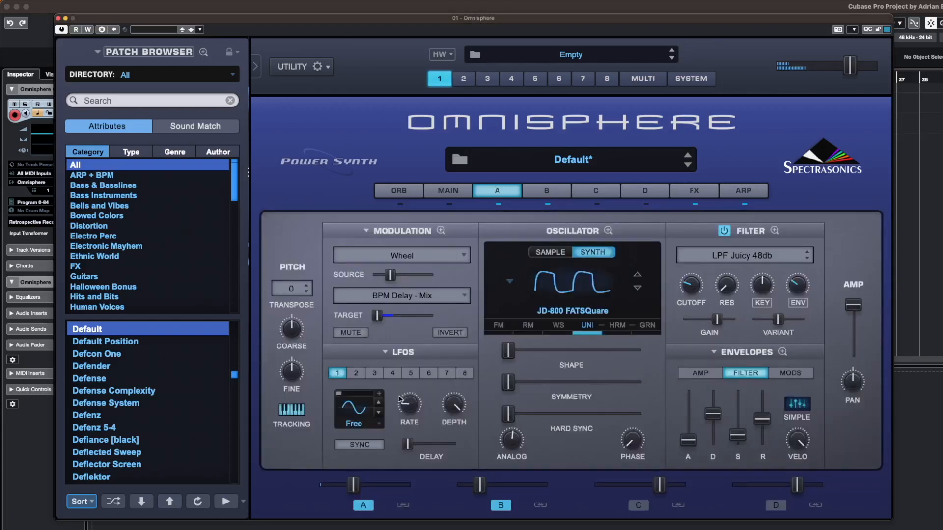
pyautogui.click(362, 410)
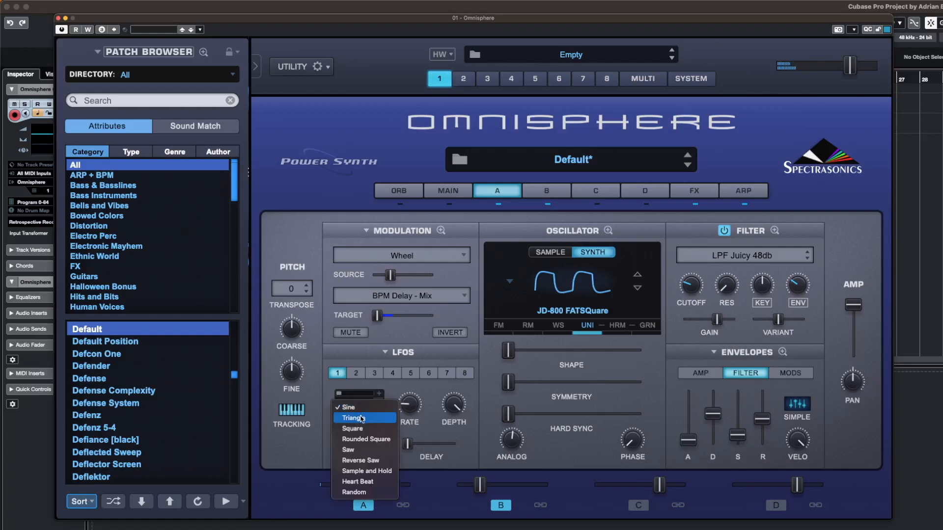
pyautogui.click(363, 418)
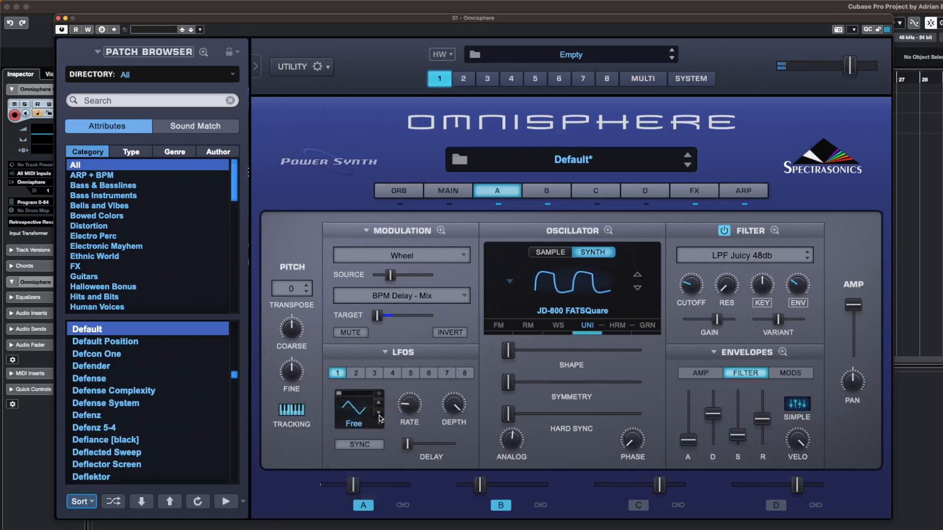
pyautogui.moveTo(406, 415); pyautogui.dragTo(461, 468)
pyautogui.click(368, 445)
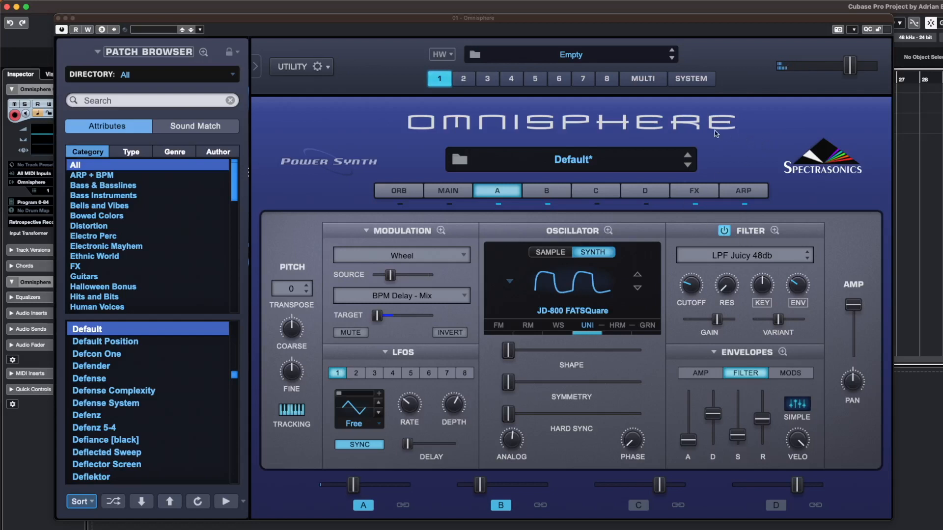
# - Try a 1/32 arpeggiator note rate, and set it to 1/8
pyautogui.click(743, 192)
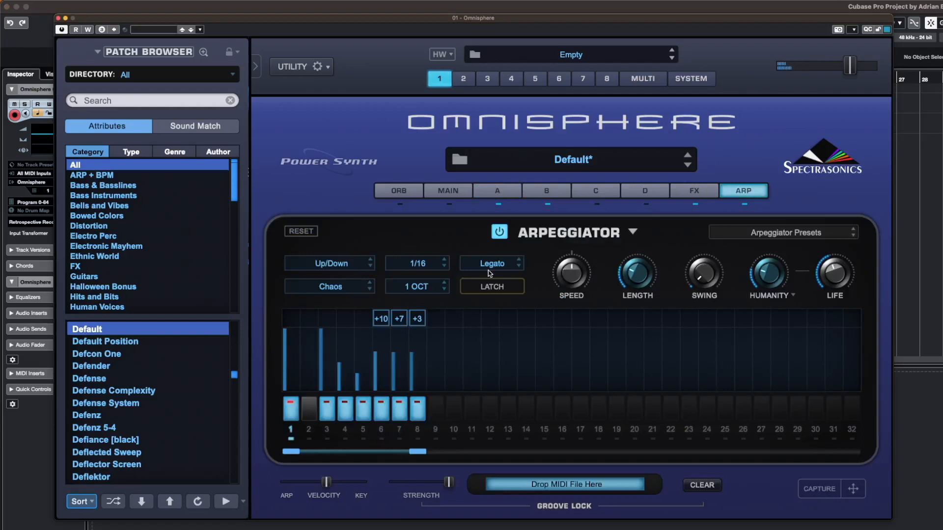
pyautogui.click(423, 268)
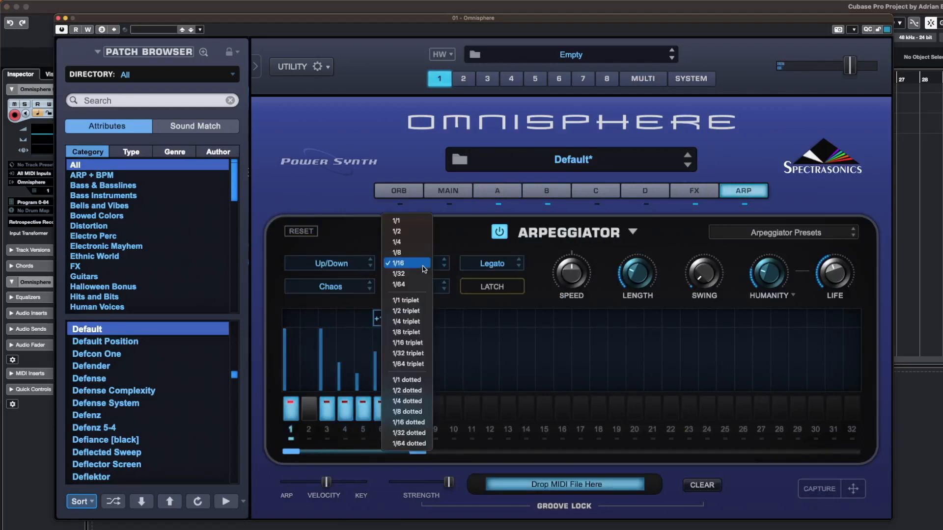
pyautogui.click(420, 273)
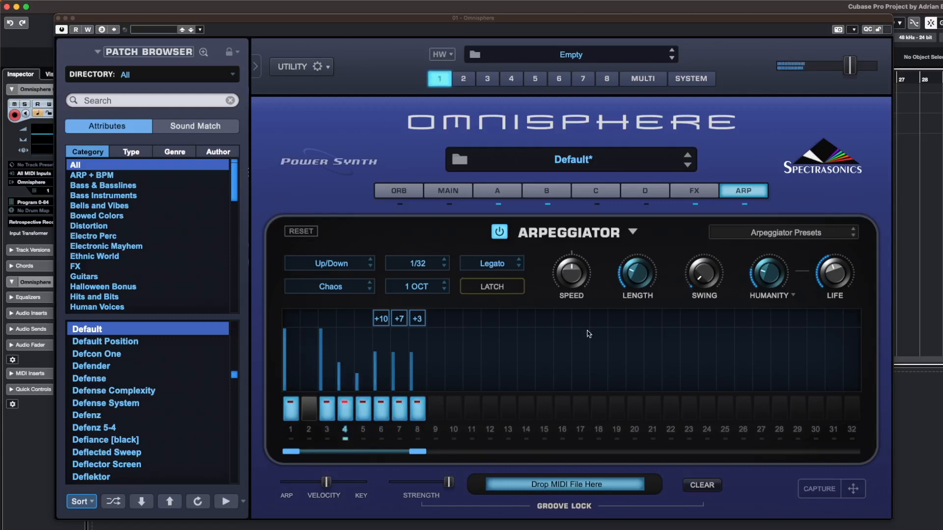
pyautogui.click(428, 266)
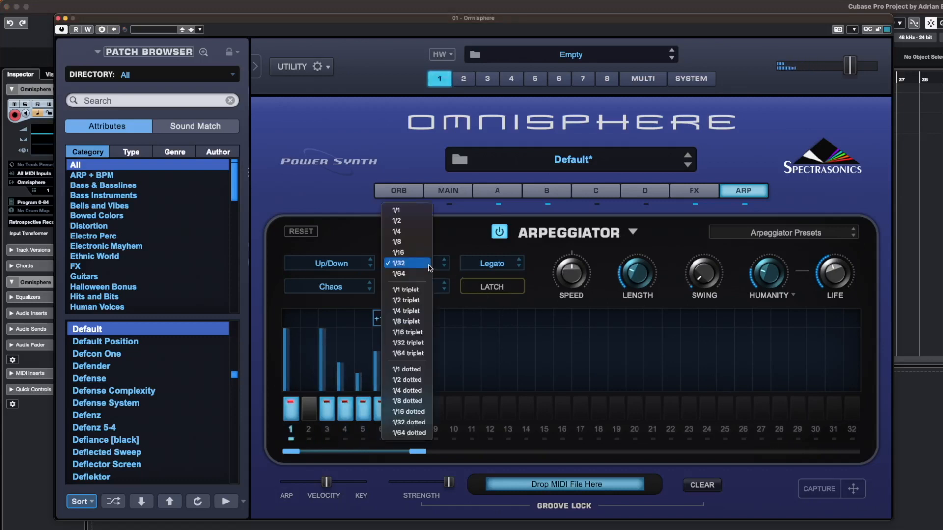
pyautogui.click(419, 243)
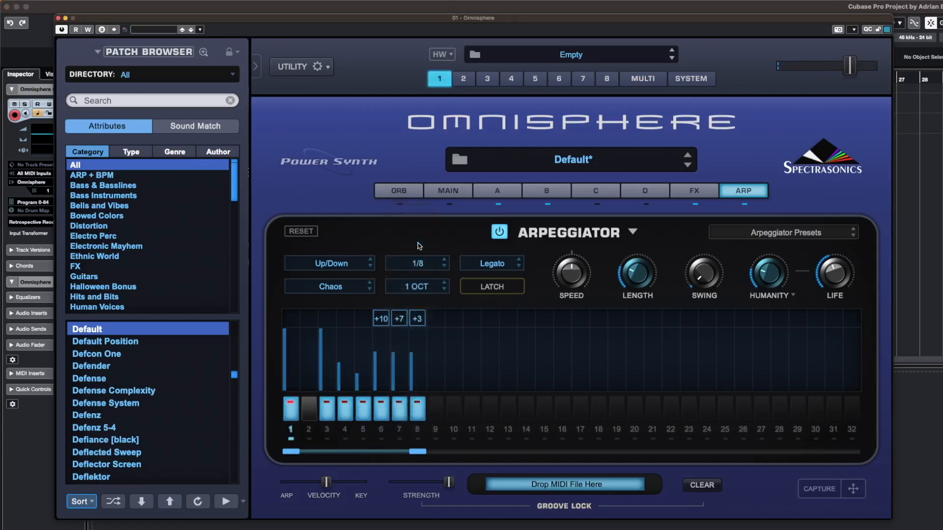
# - Return to layer A's settings and switch to the Cubase project window
pyautogui.click(502, 195)
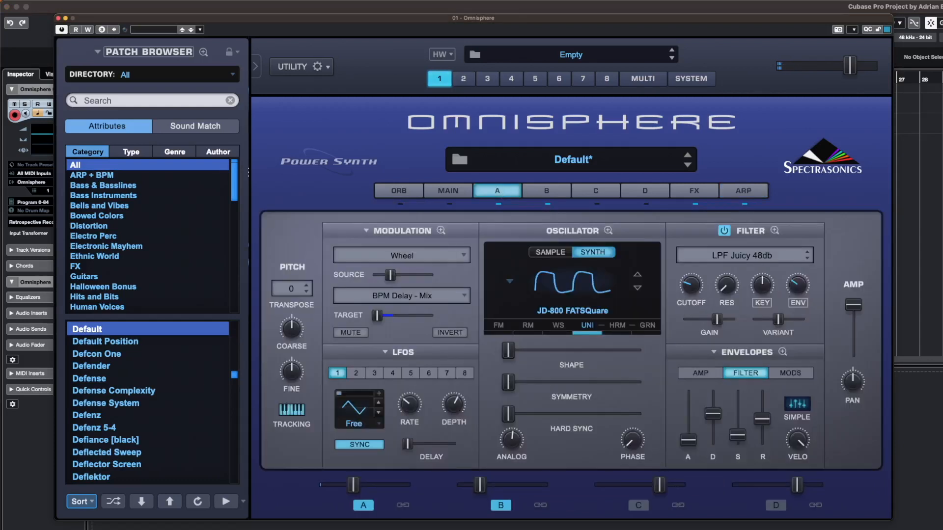
pyautogui.press('super+Tab')
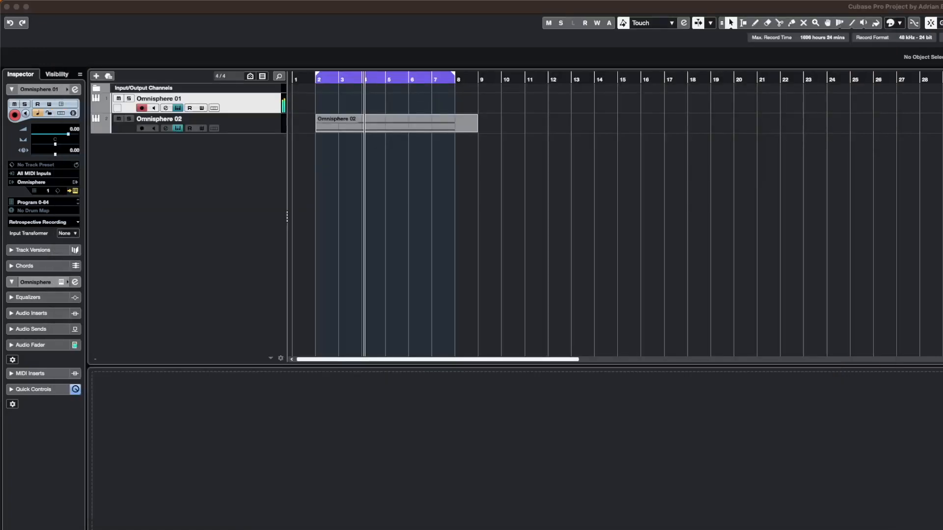
# - Return to the Omnisphere window and check the arpeggiator's note-rate options without changing the rate
pyautogui.press('super+Tab')
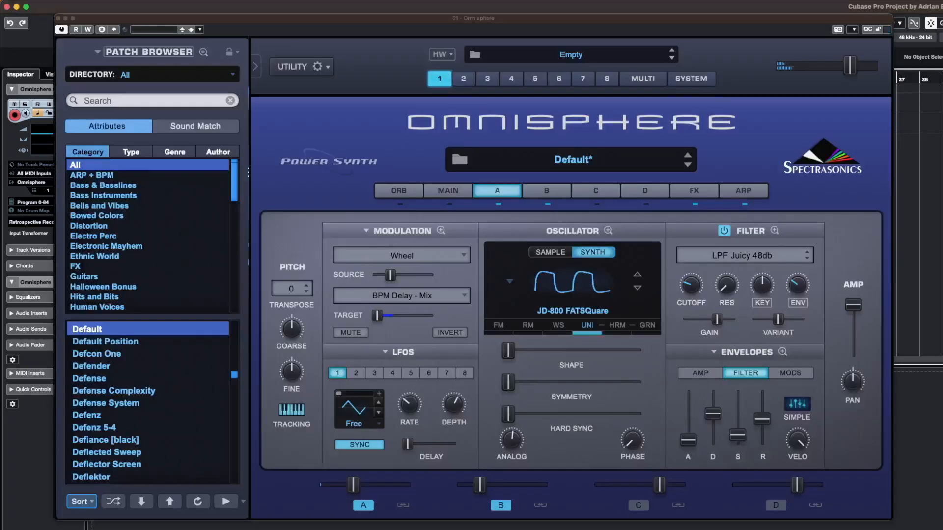
pyautogui.click(747, 197)
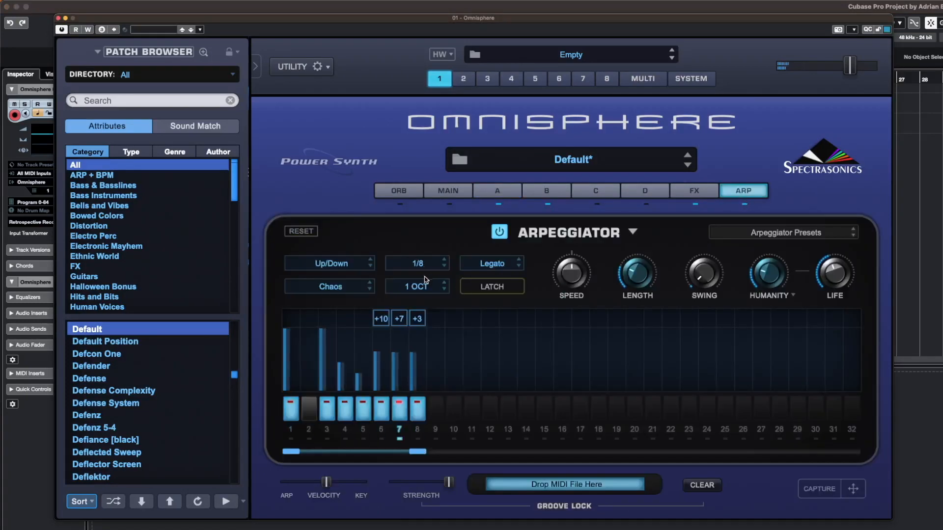
pyautogui.click(419, 264)
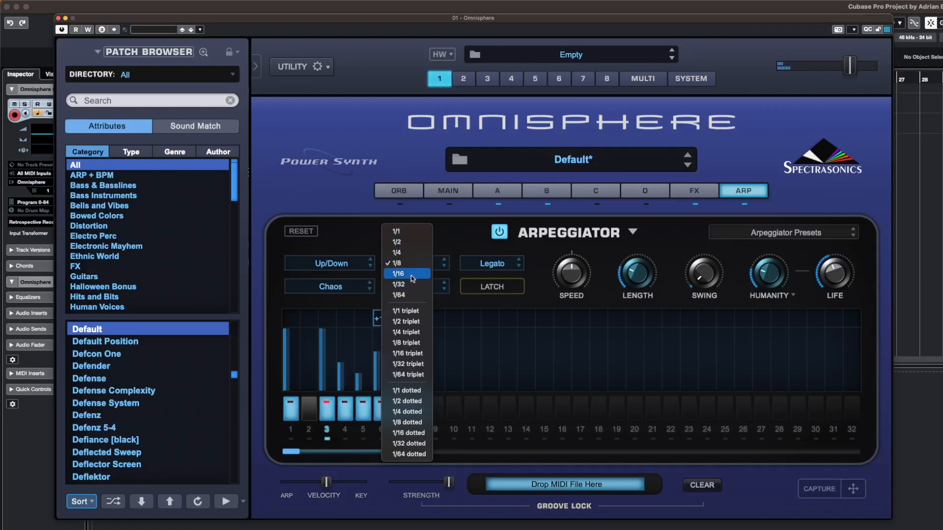
pyautogui.click(458, 228)
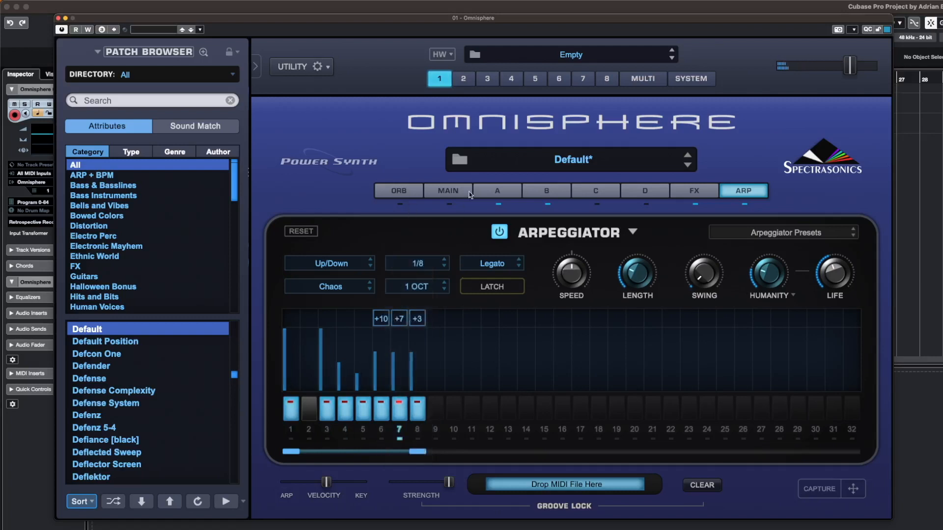
# - Review the finished patch across its main page, layer A settings, layer B effects rack and arpeggiator
pyautogui.click(469, 193)
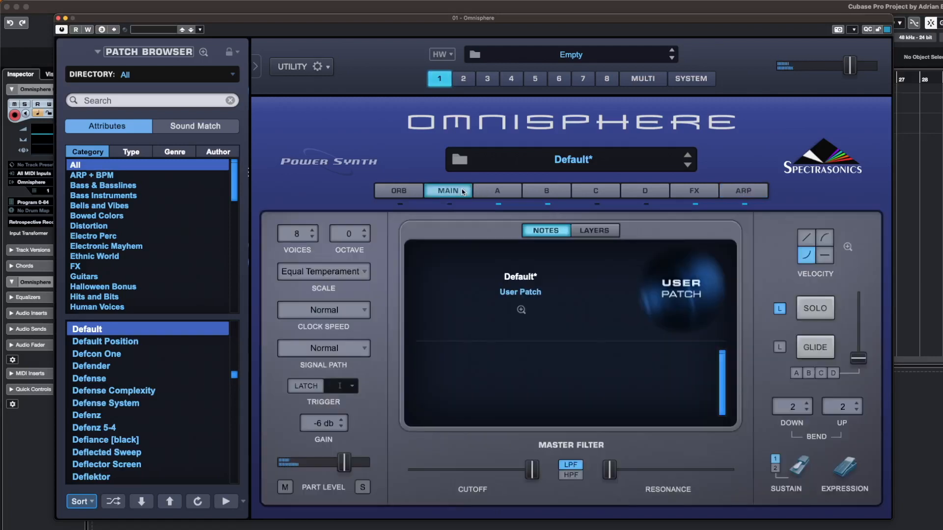
pyautogui.click(514, 196)
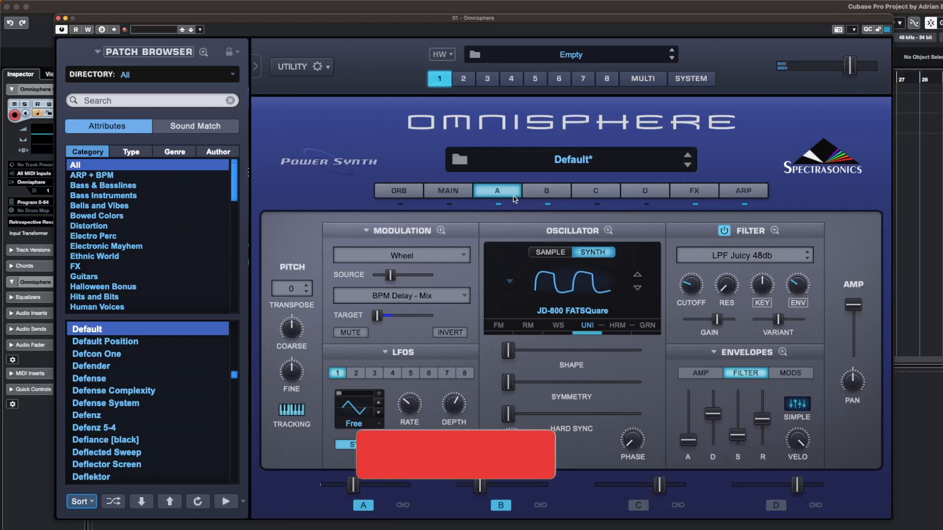
pyautogui.click(694, 192)
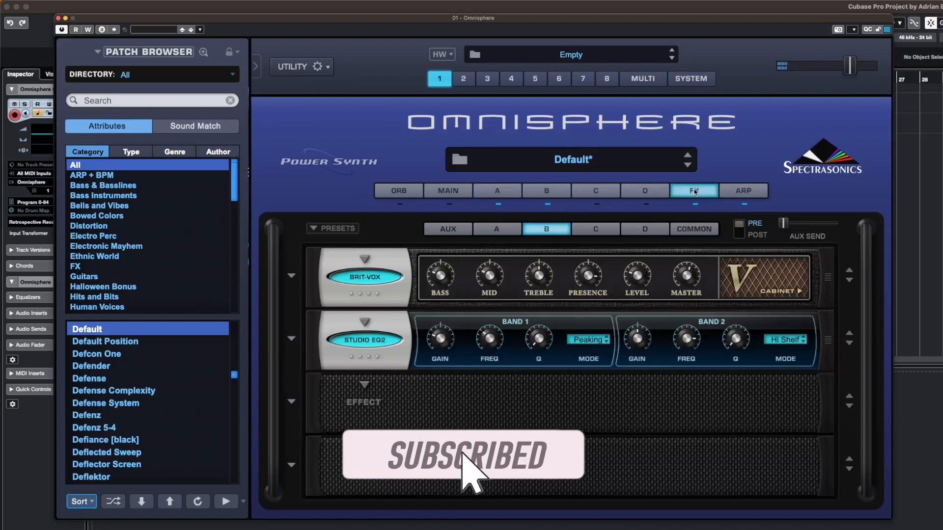
pyautogui.click(743, 190)
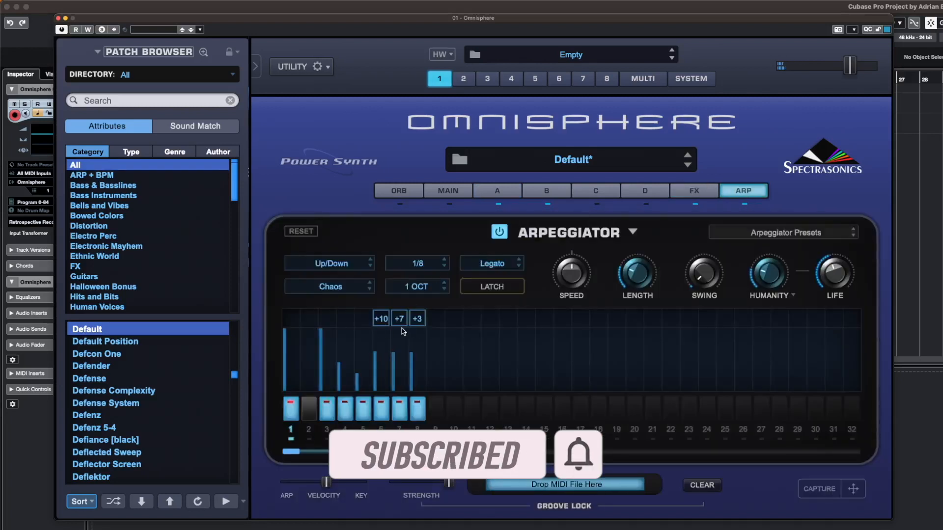